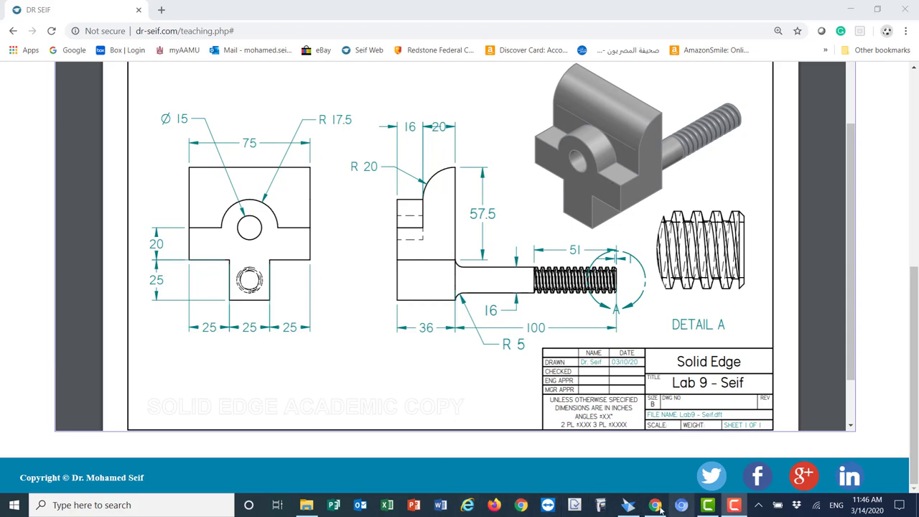
Step: Switch to Solid Edge and draw a 25 by 25 mm center rectangle at the origin in the front view
left_click(627, 505)
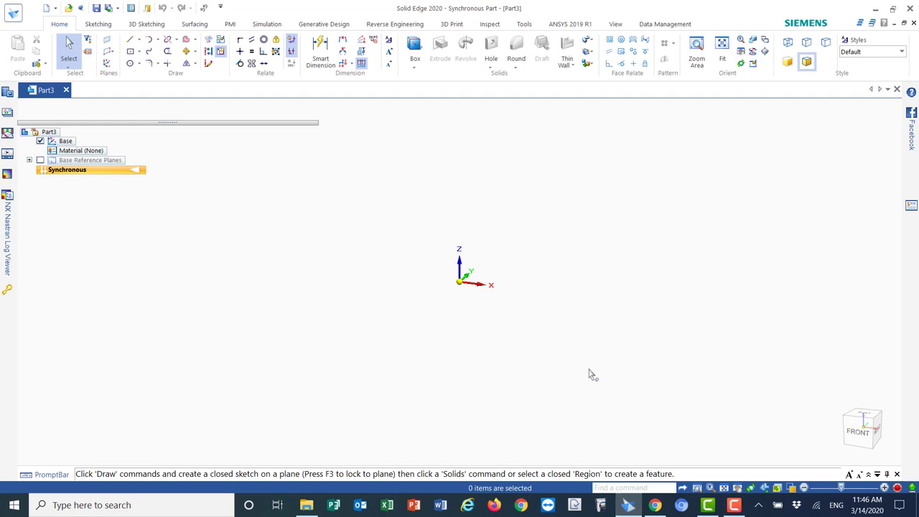
left_click(858, 429)
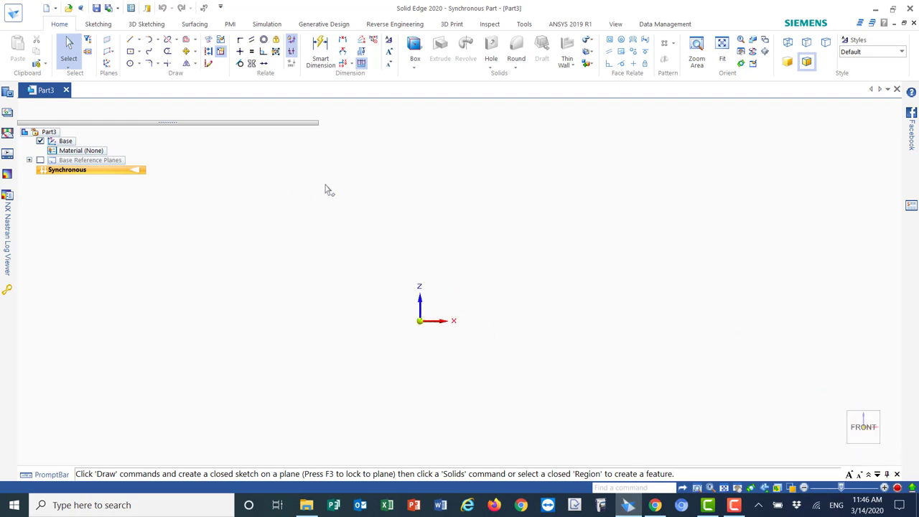
left_click(140, 54)
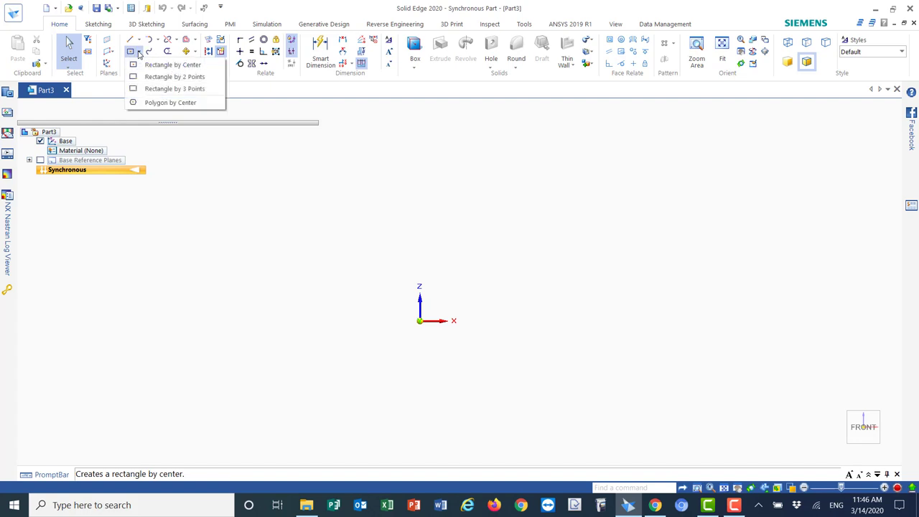
left_click(157, 66)
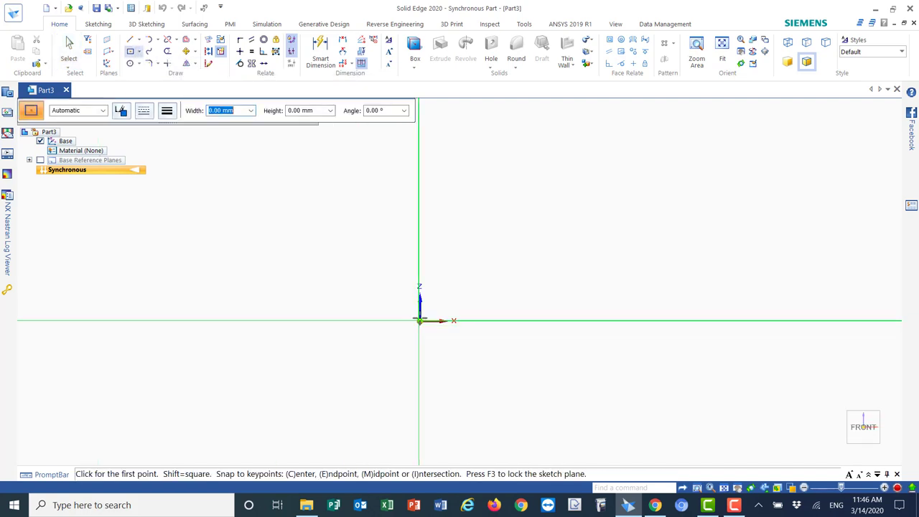
left_click(420, 321)
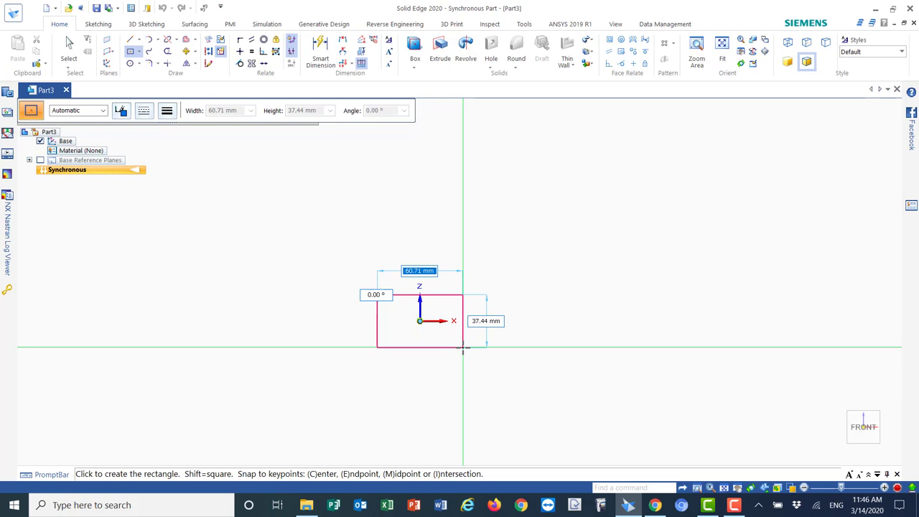
type("25")
key("Tab")
type("25")
key("Tab")
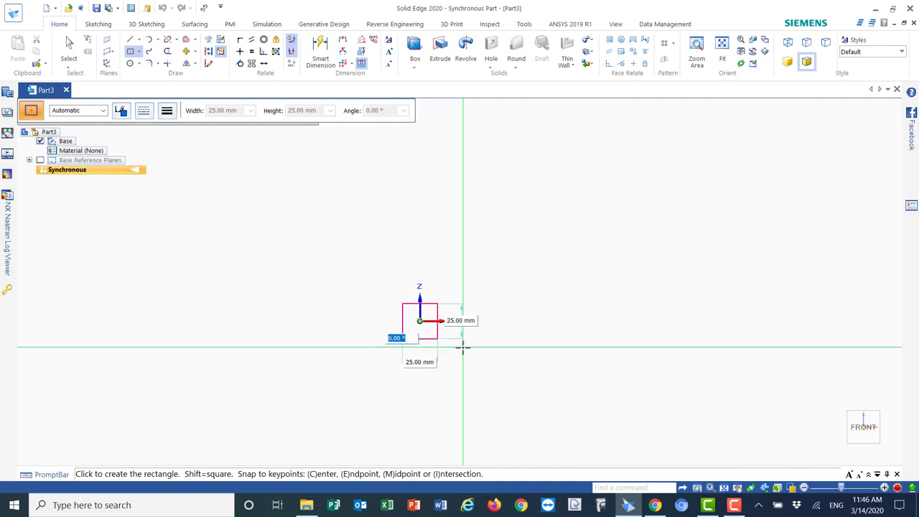
key("Return")
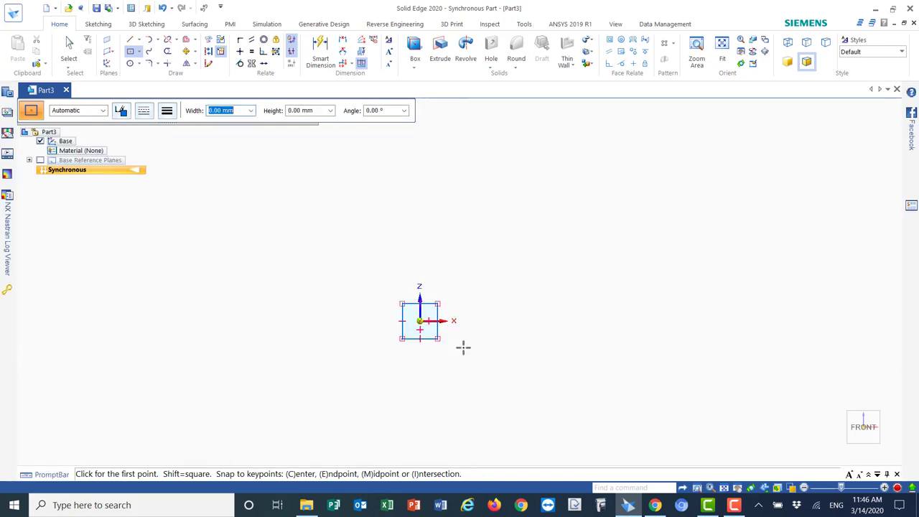
Step: Draw a 25 mm horizontal line outward from the square's upper-right corner and continue it with a 20 mm vertical line upward
left_click(697, 54)
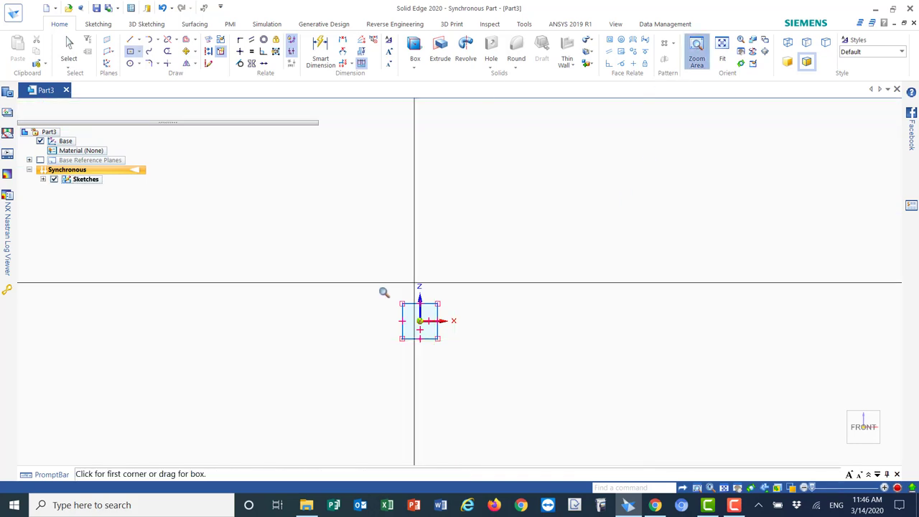
mouse_move(361, 278)
left_mouse_down()
mouse_move(438, 373)
mouse_move(488, 381)
mouse_move(500, 423)
left_mouse_up()
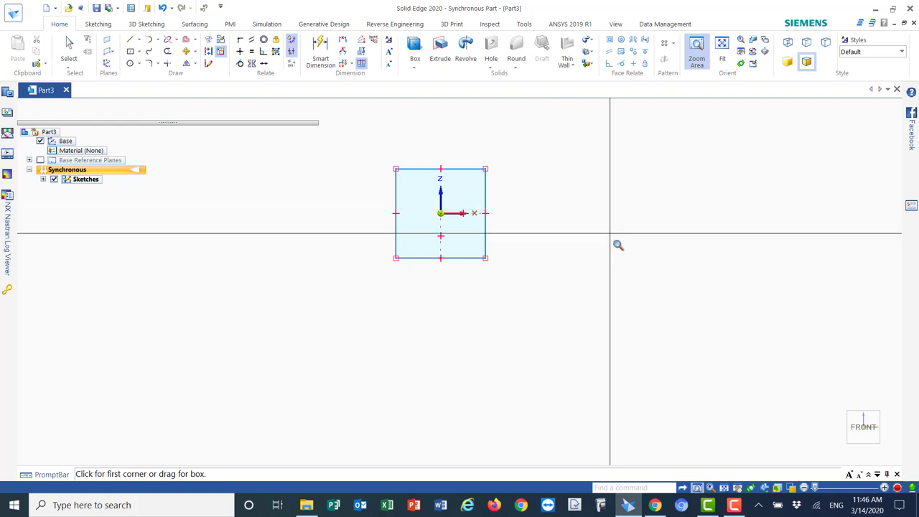
left_click(738, 489)
mouse_move(440, 222)
left_mouse_down()
mouse_move(513, 385)
mouse_move(459, 352)
left_mouse_up()
left_click(133, 40)
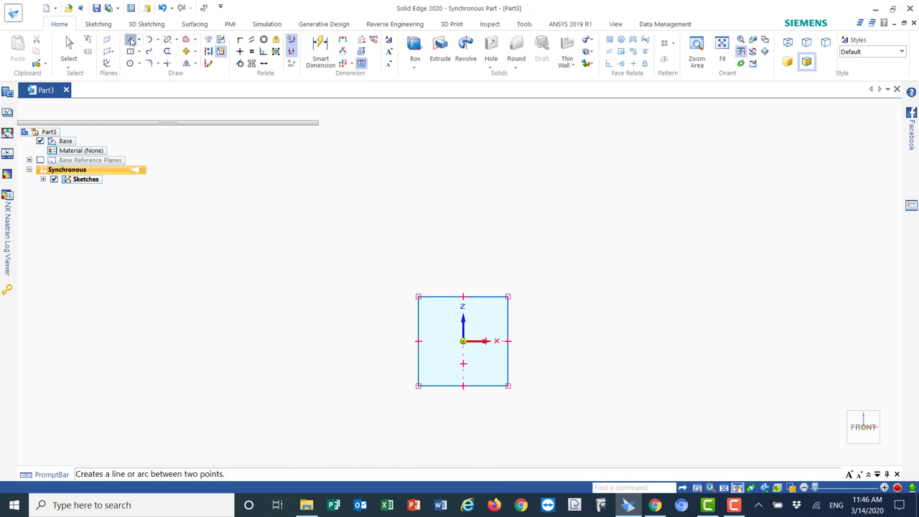
left_click(508, 296)
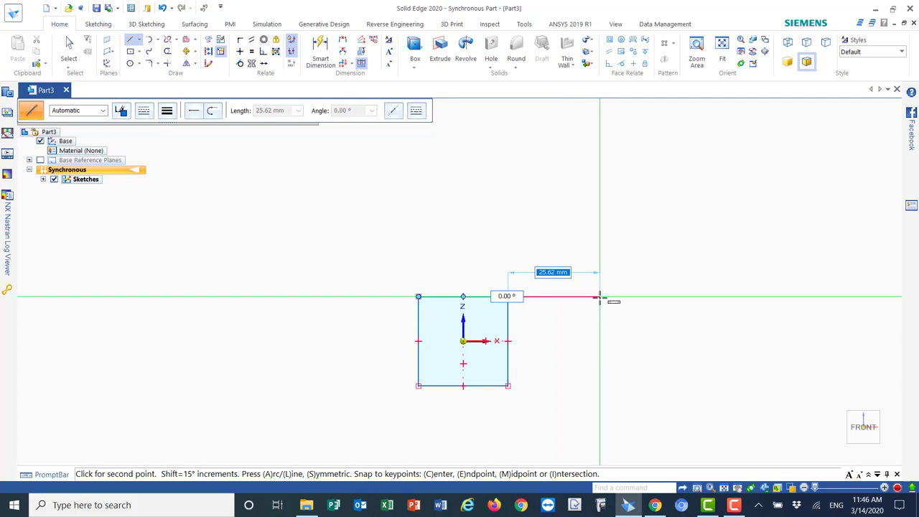
type("25")
key("Tab")
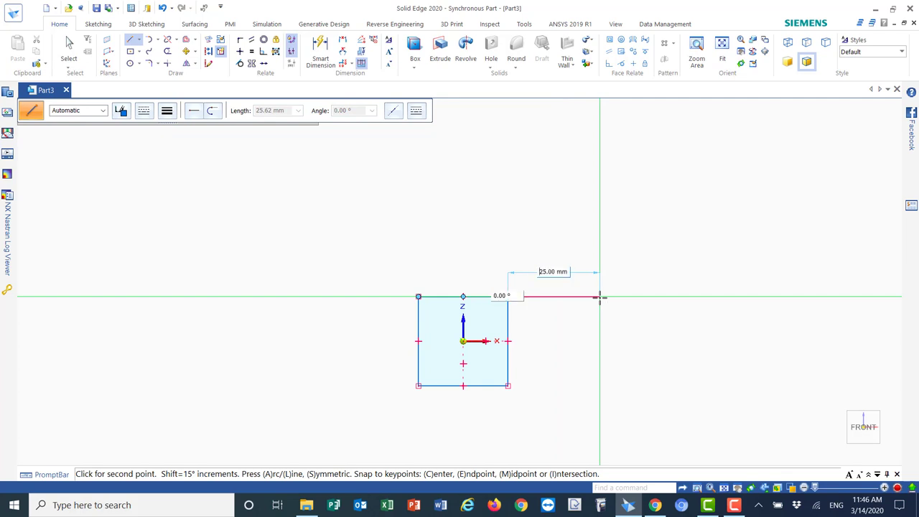
key("Return")
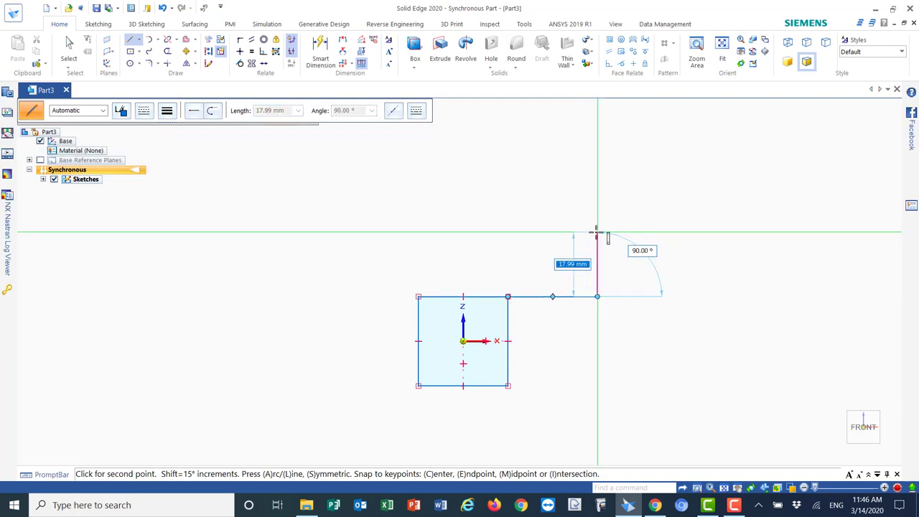
type("20")
key("Tab")
key("Return")
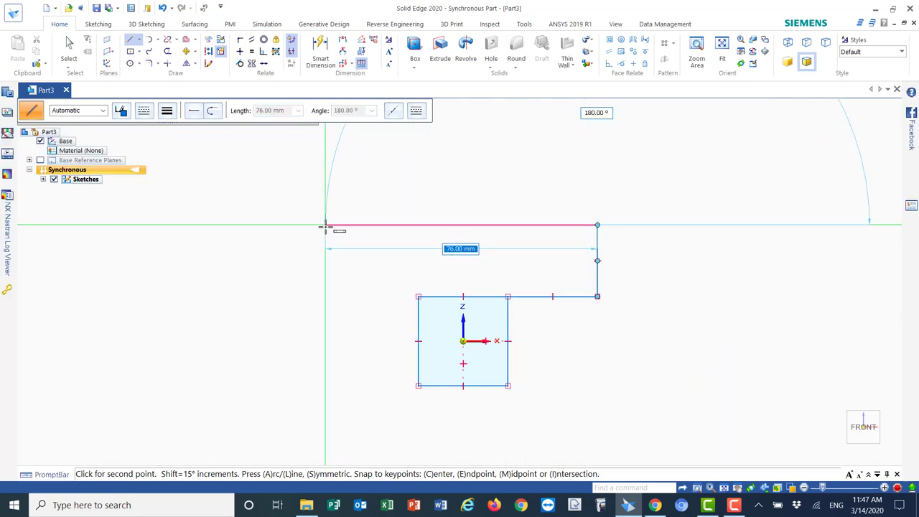
Step: Close the T-shaped outline with a 75 mm line leftward, a 20 mm line downward and a line to the square's upper-left corner
type("75")
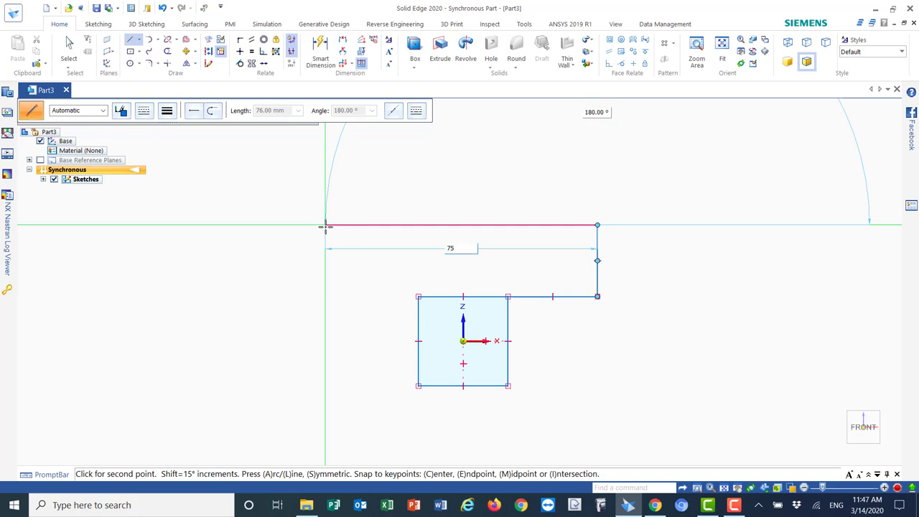
key("Tab")
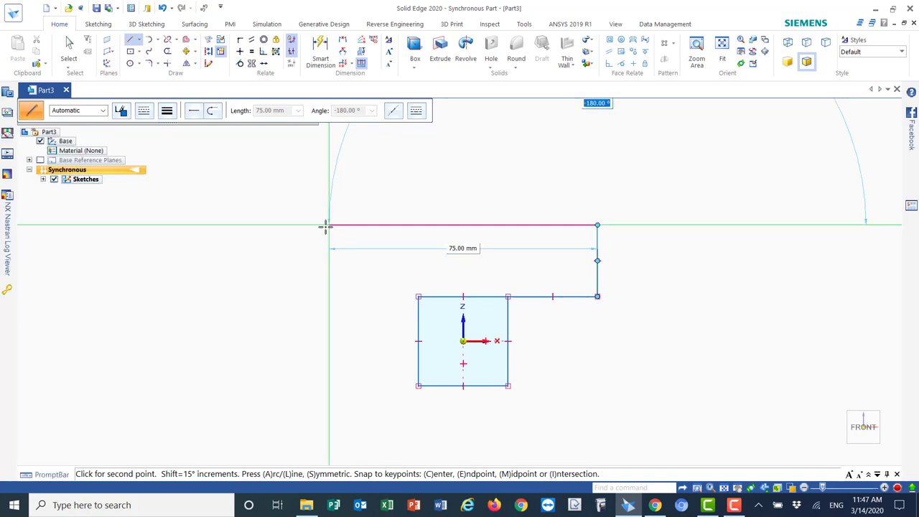
key("Return")
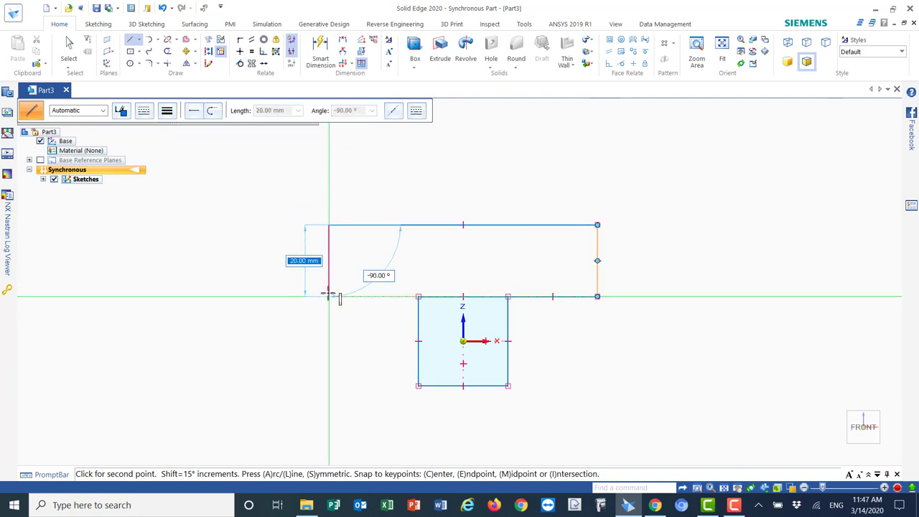
type("2")
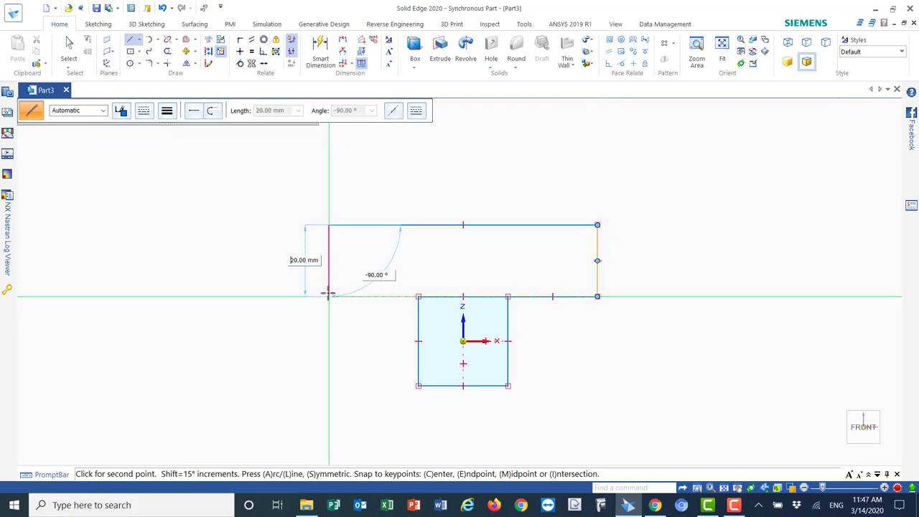
key("Return")
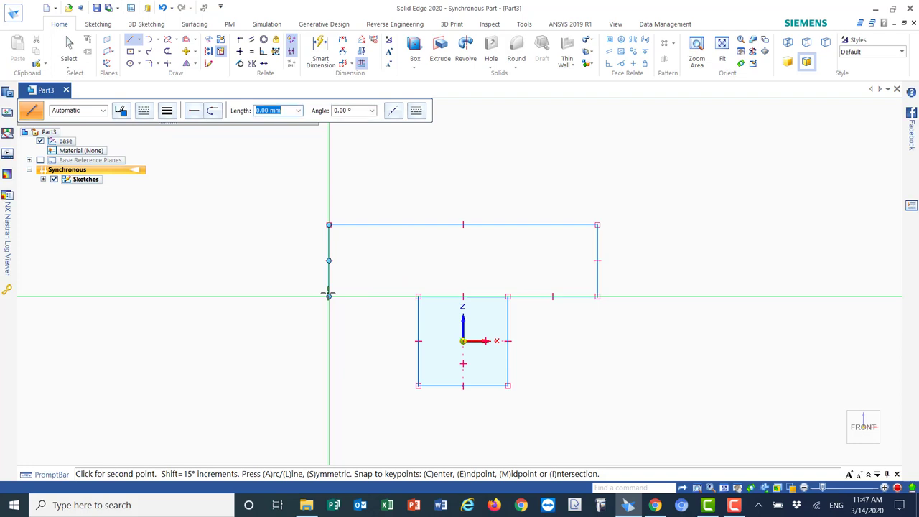
left_click(419, 296)
key("Escape")
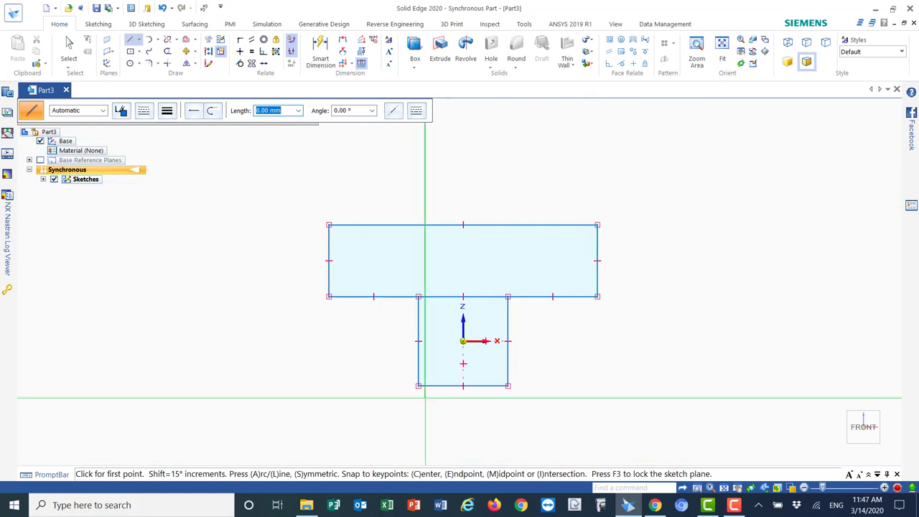
Step: Check the reference drawing in the browser, then draw a 15 mm diameter circle centered on the midpoint of the outline's top edge
left_click(655, 504)
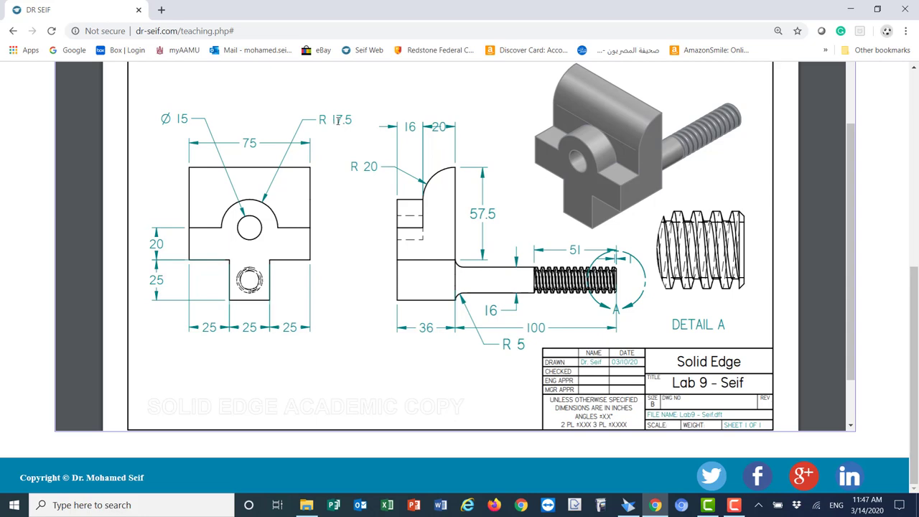
left_click(628, 504)
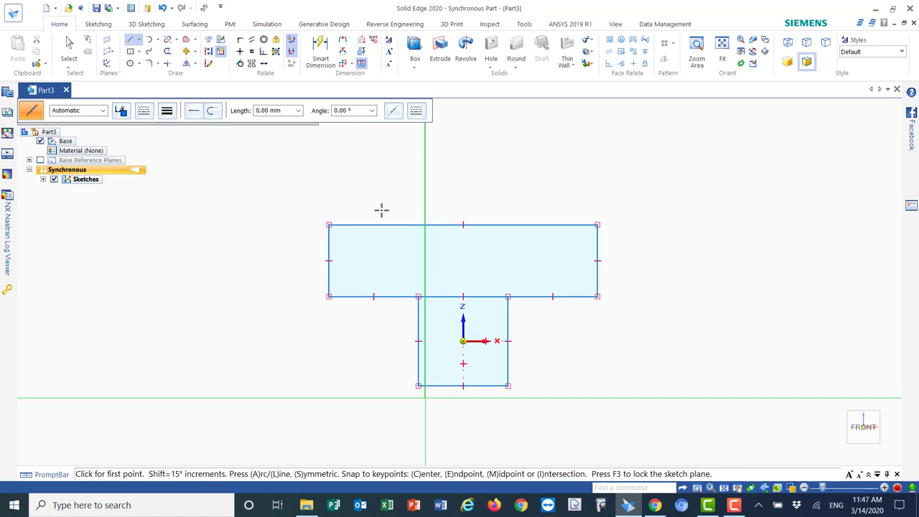
left_click(140, 64)
left_click(161, 76)
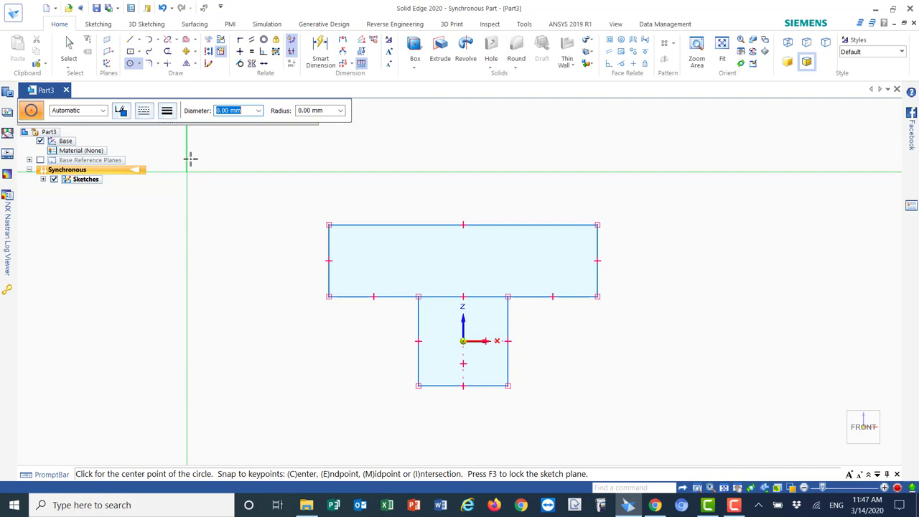
type("15")
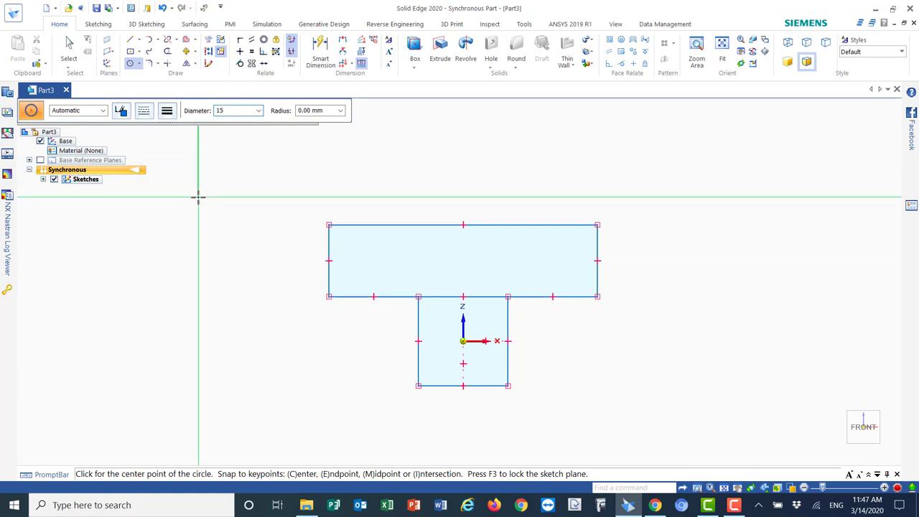
key("Return")
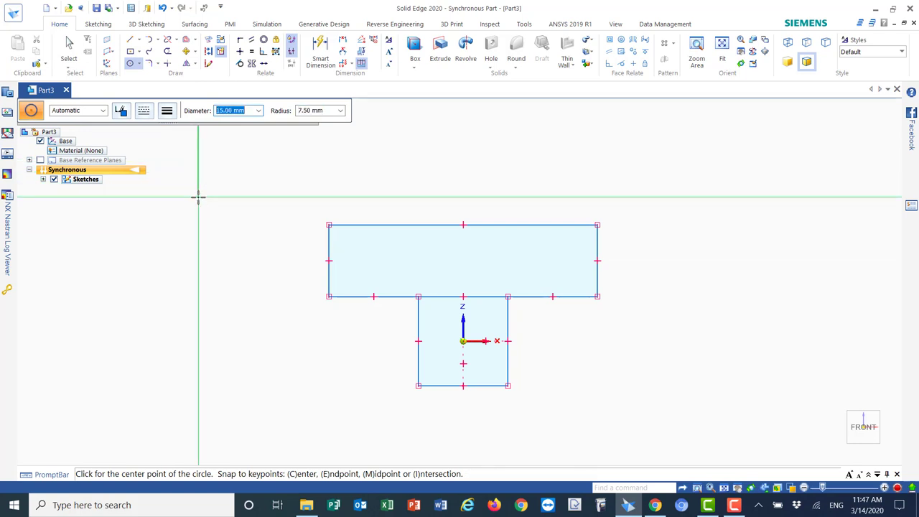
left_click(463, 225)
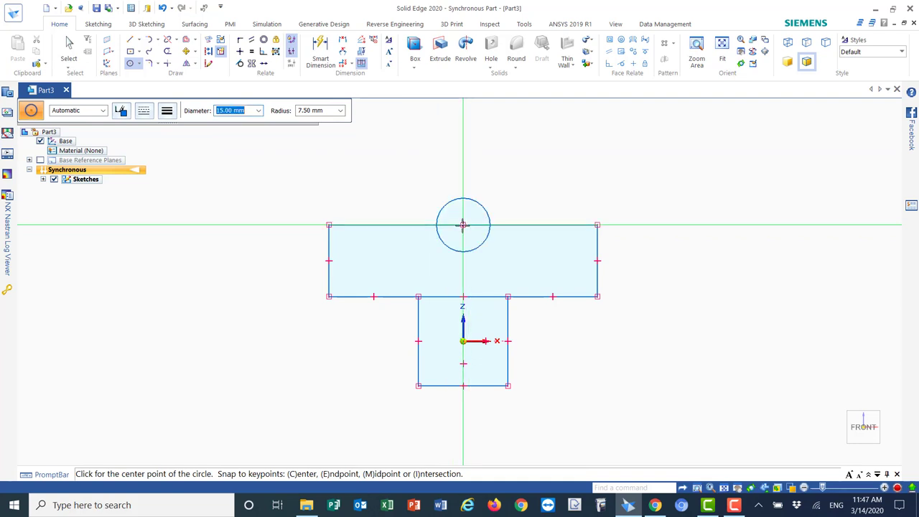
Step: Draw a 35 mm diameter circle concentric with the 15 mm circle
type("35")
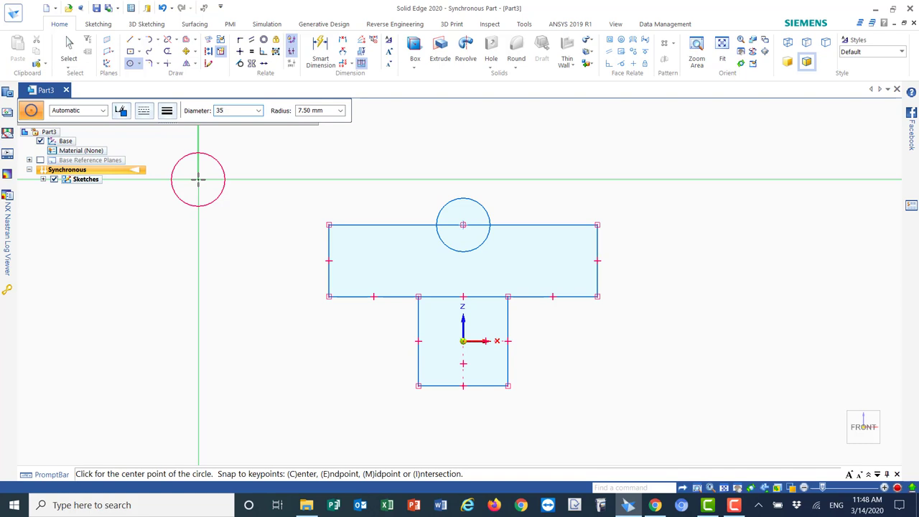
key("Return")
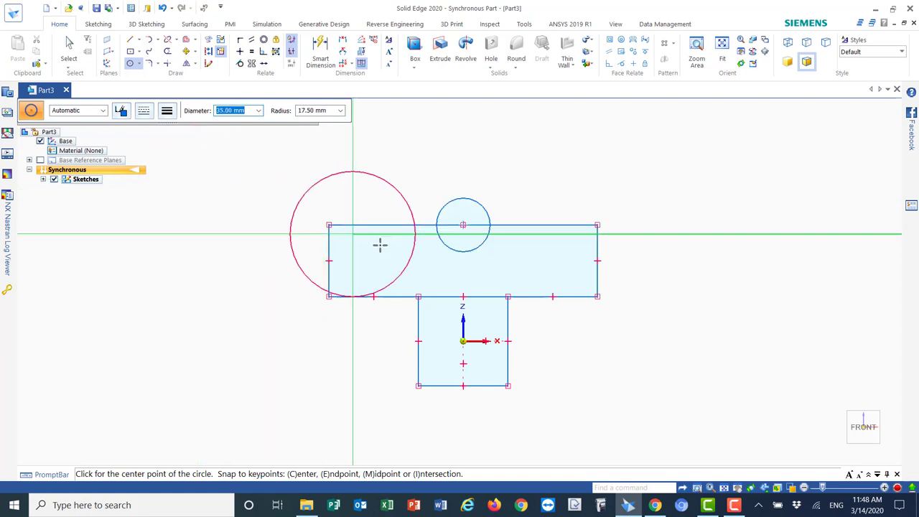
left_click(463, 225)
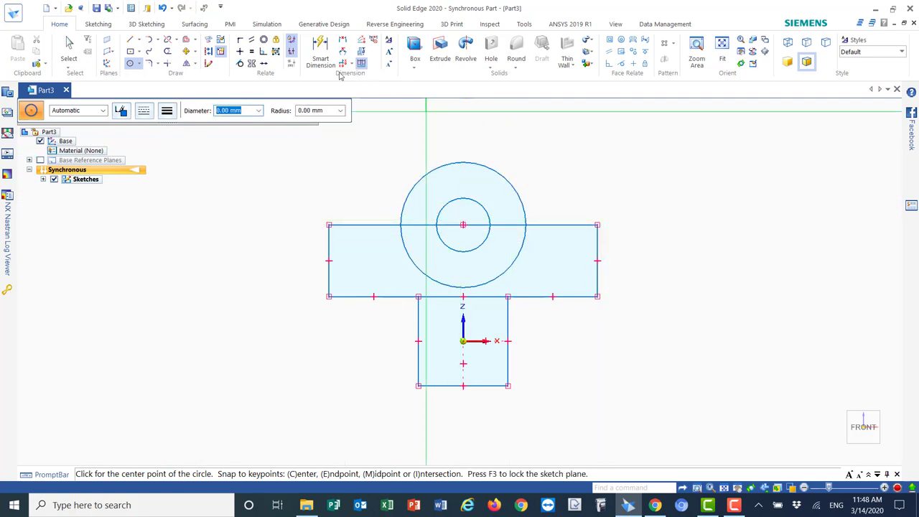
Step: Trim away the large circle's lower half and the parts of the top edge lying inside the large circle
left_click(167, 53)
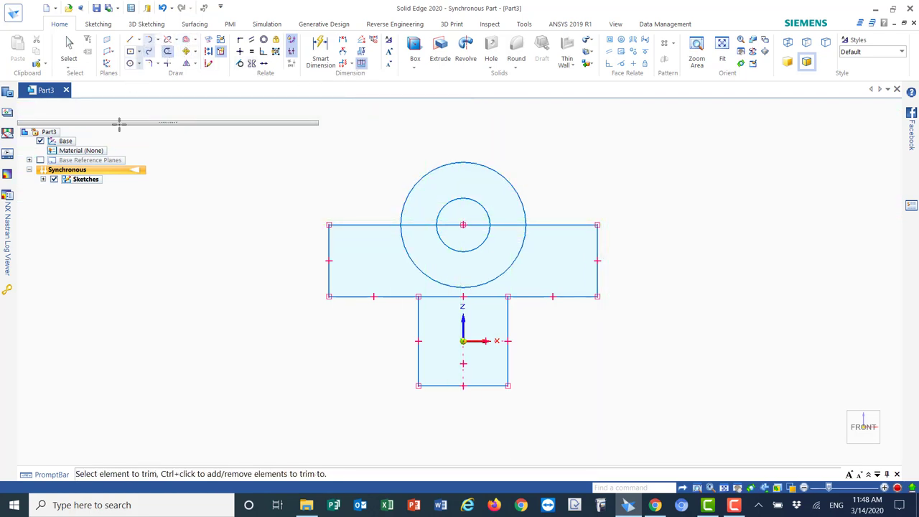
left_click(442, 282)
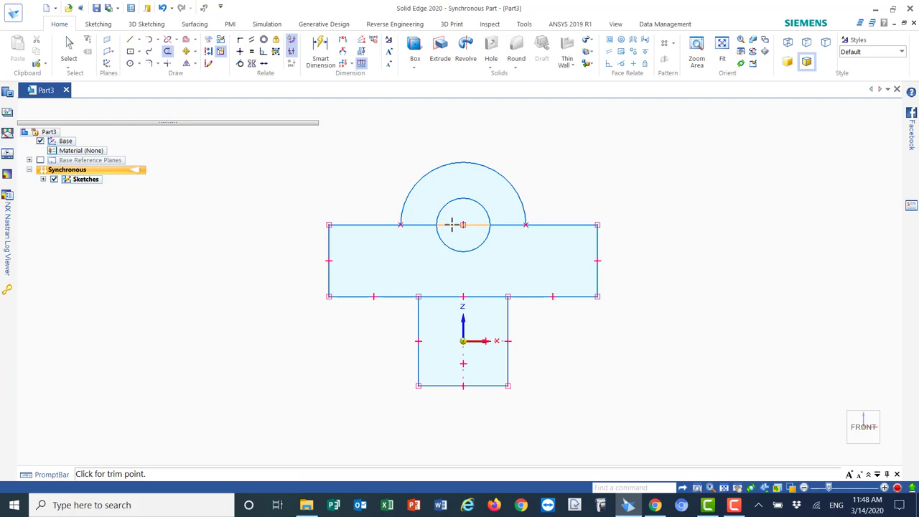
left_click(451, 225)
left_click(421, 225)
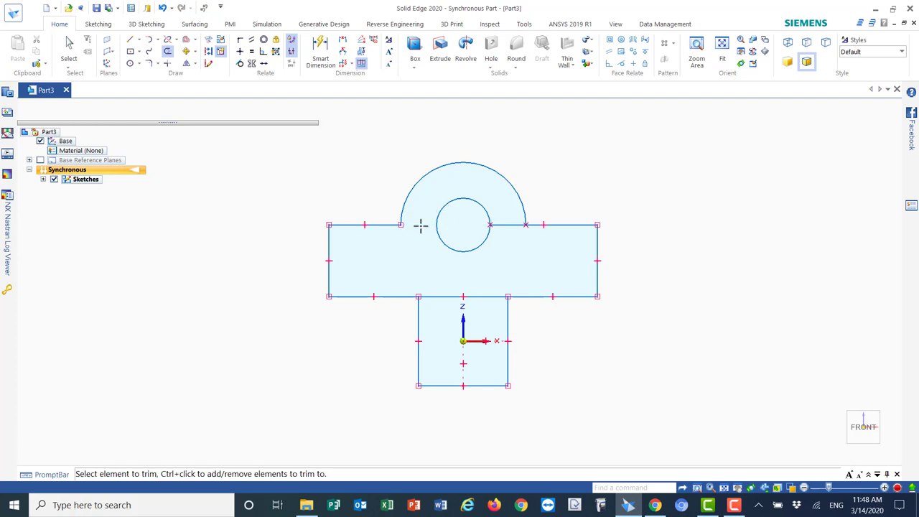
left_click(506, 225)
Step: Dimension the height of the crossbar's left edge and of the lower square's left edge, lining both dimensions up beside the profile
left_click(320, 52)
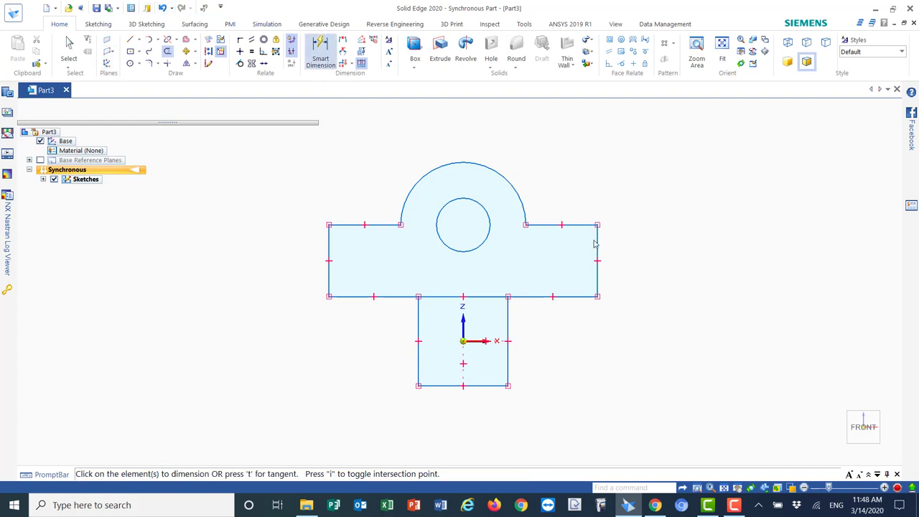
left_click(328, 244)
left_click(267, 237)
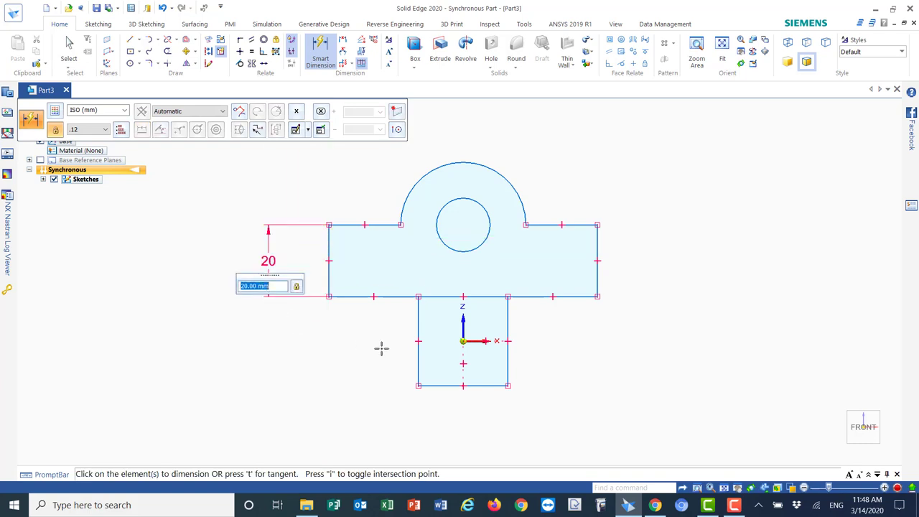
left_click(420, 330)
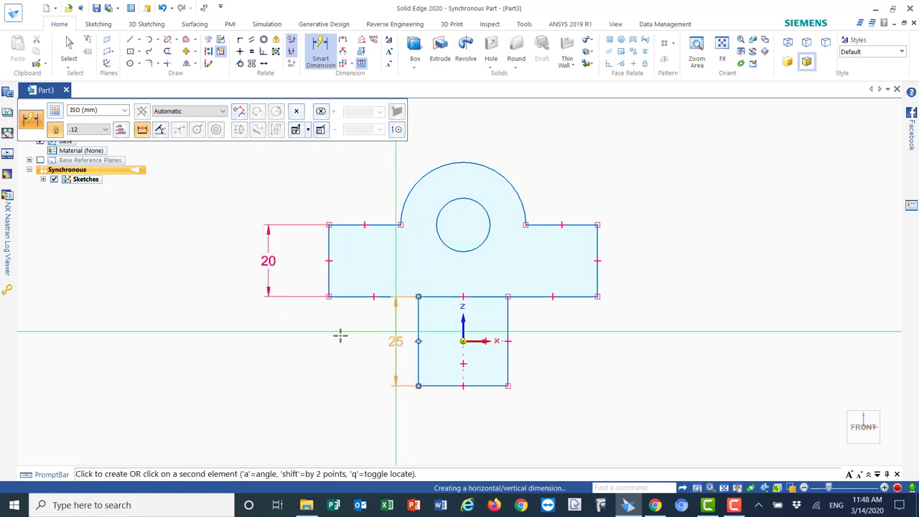
left_click(267, 321)
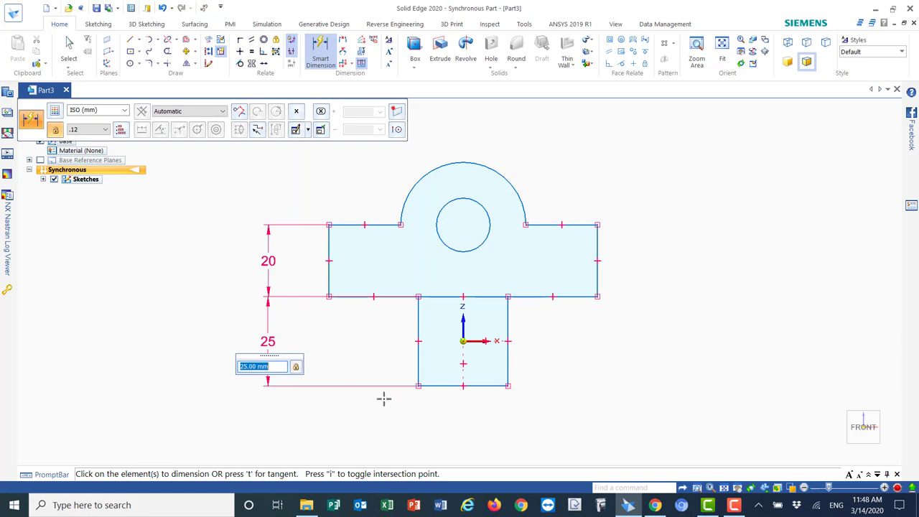
Step: Dimension the widths of the left crossbar overhang, the lower square and the right overhang in one row below the profile
left_click(358, 297)
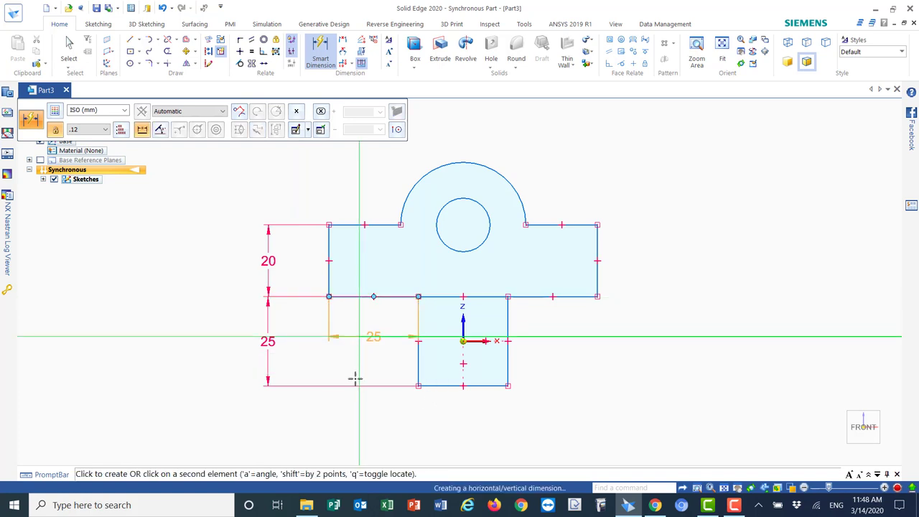
left_click(352, 427)
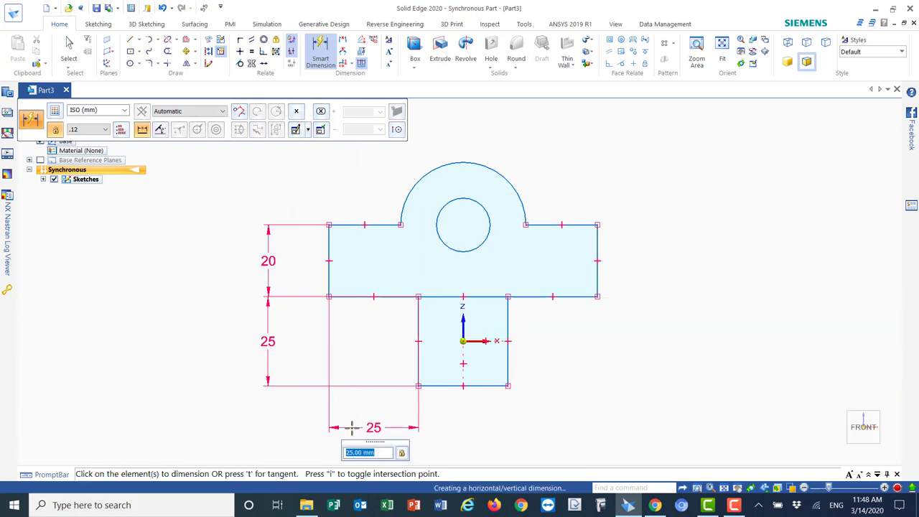
left_click(478, 385)
left_click(471, 429)
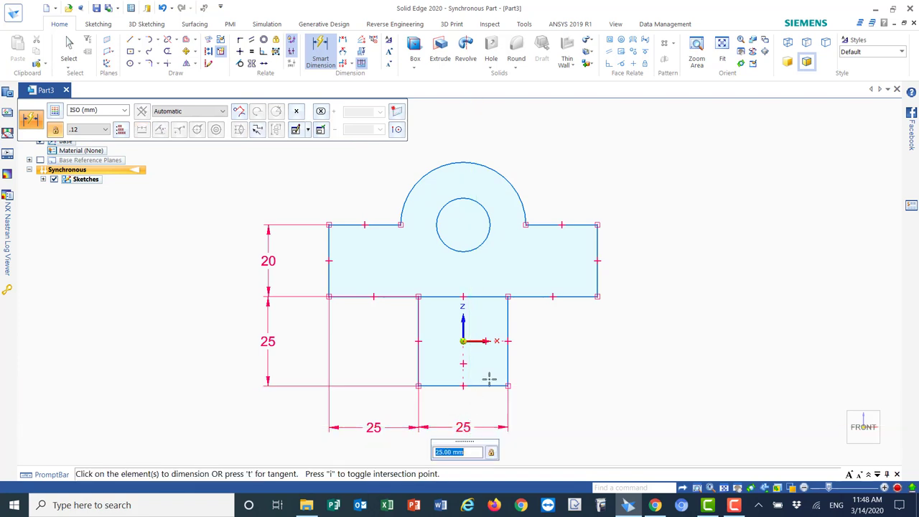
left_click(544, 296)
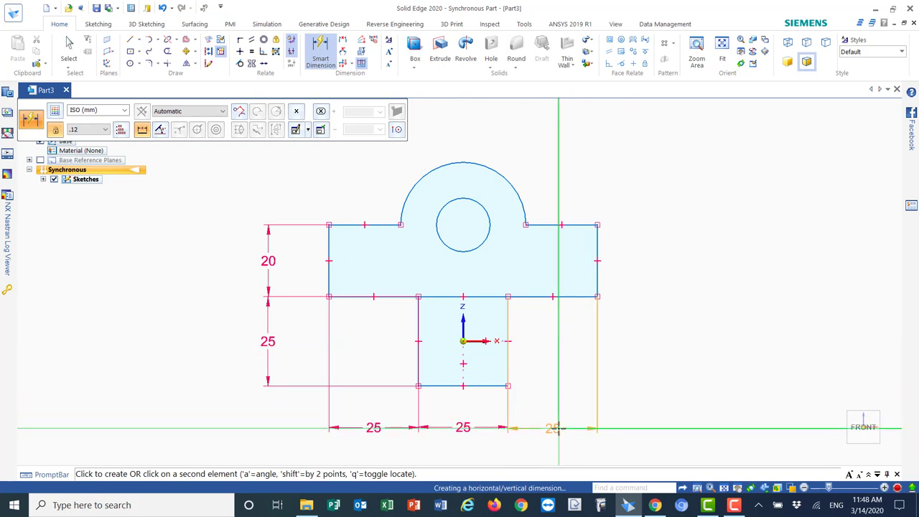
left_click(550, 426)
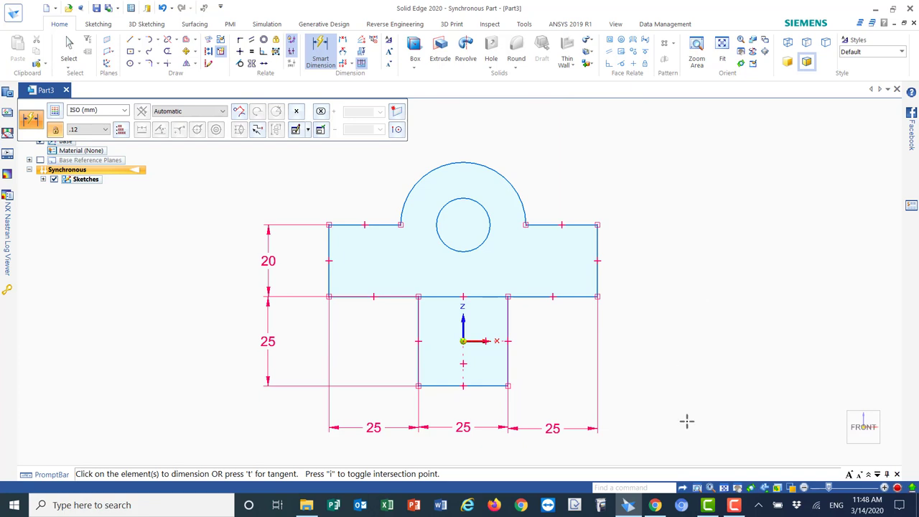
left_click(843, 452)
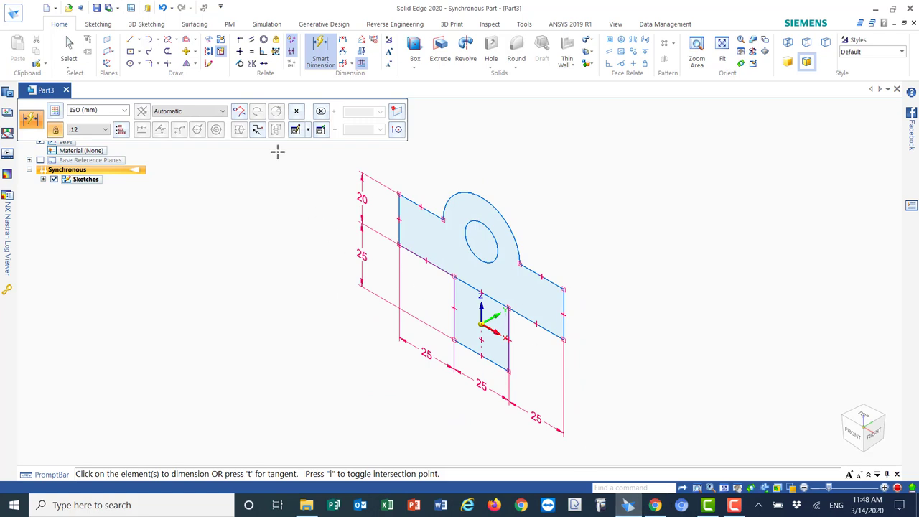
left_click(440, 49)
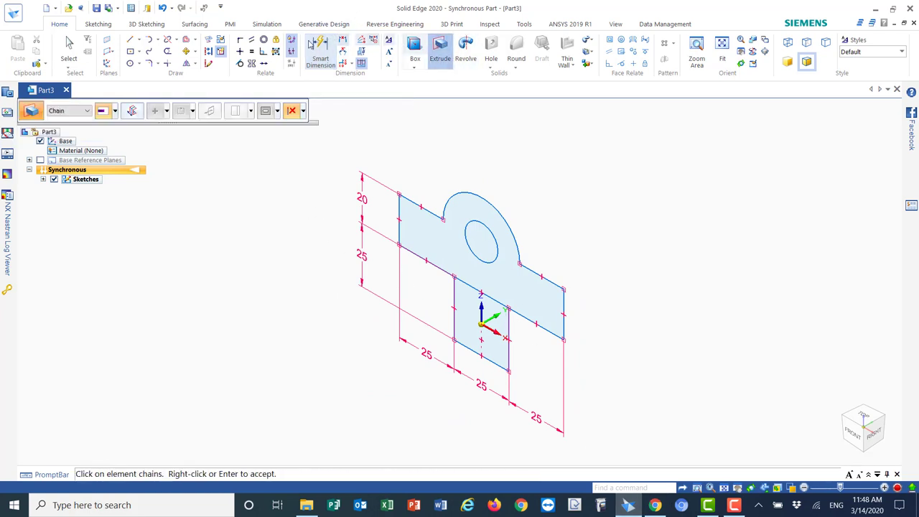
left_click(478, 336)
right_click(477, 327)
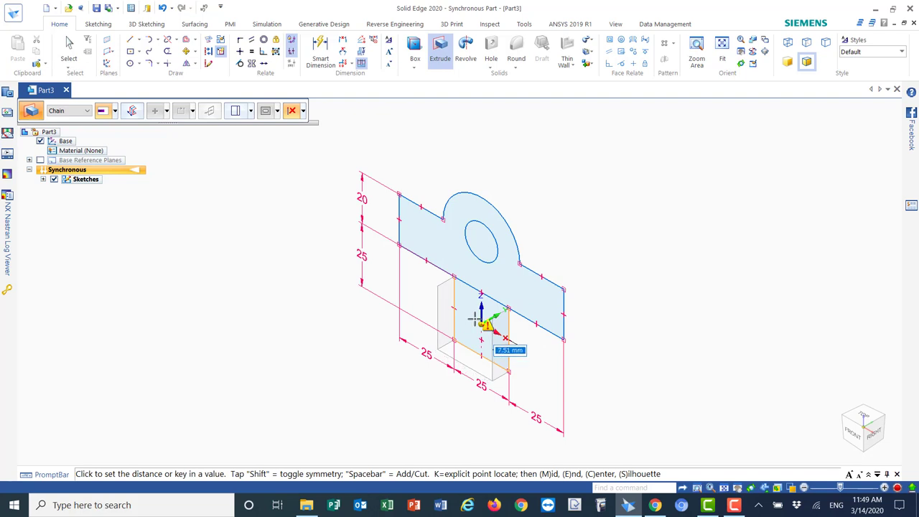
key("Escape")
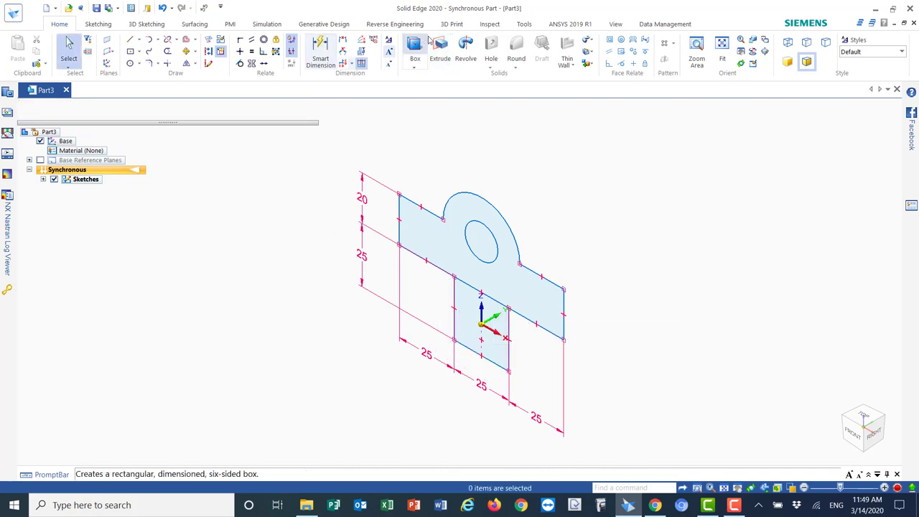
Step: Extrude the lower square region 36 mm backward using Face selection, checking the depth in the reference drawing in the browser
left_click(440, 47)
left_click(85, 112)
left_click(56, 136)
left_click(467, 326)
right_click(469, 323)
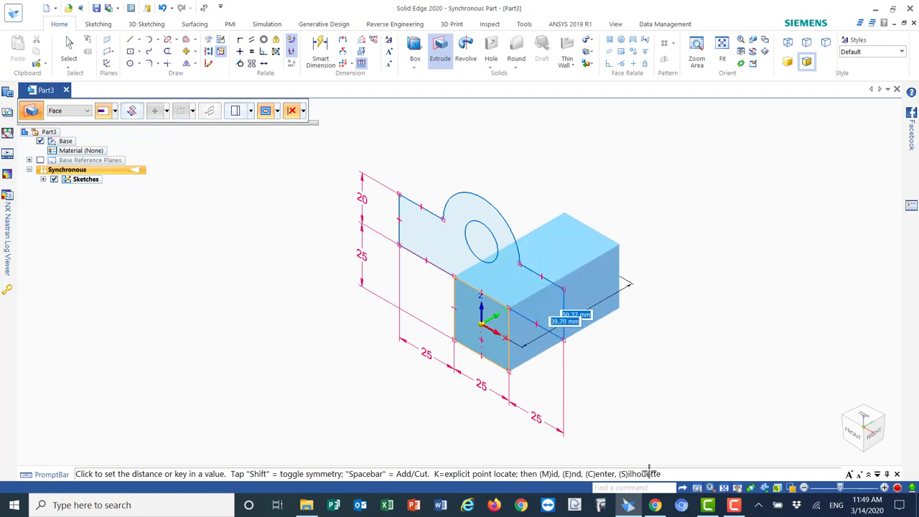
left_click(656, 503)
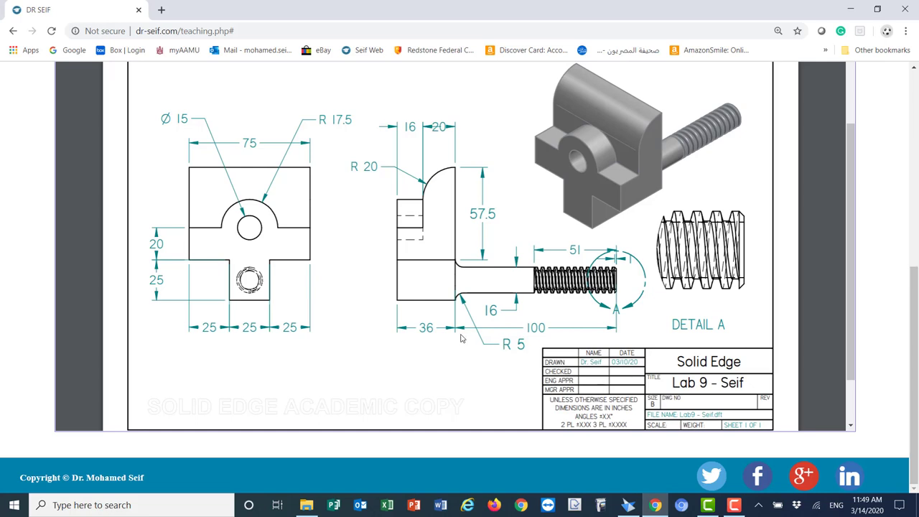
left_click(628, 505)
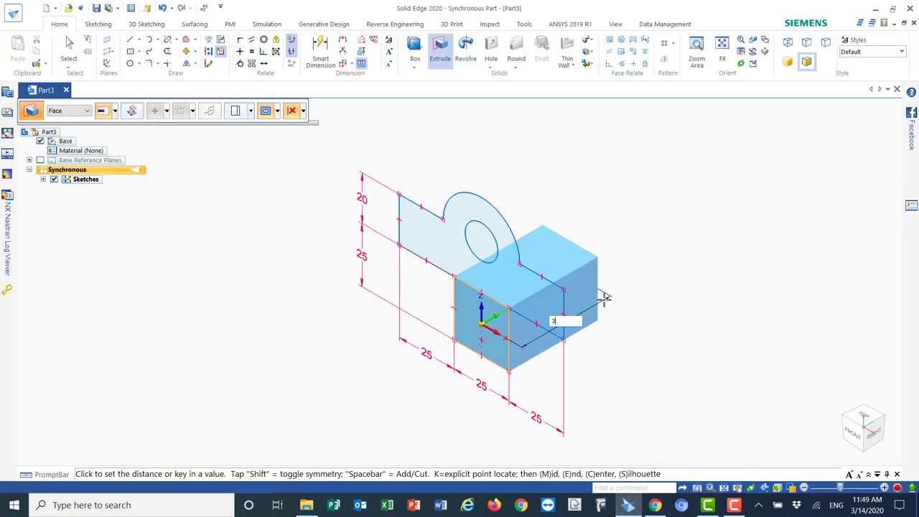
key("Return")
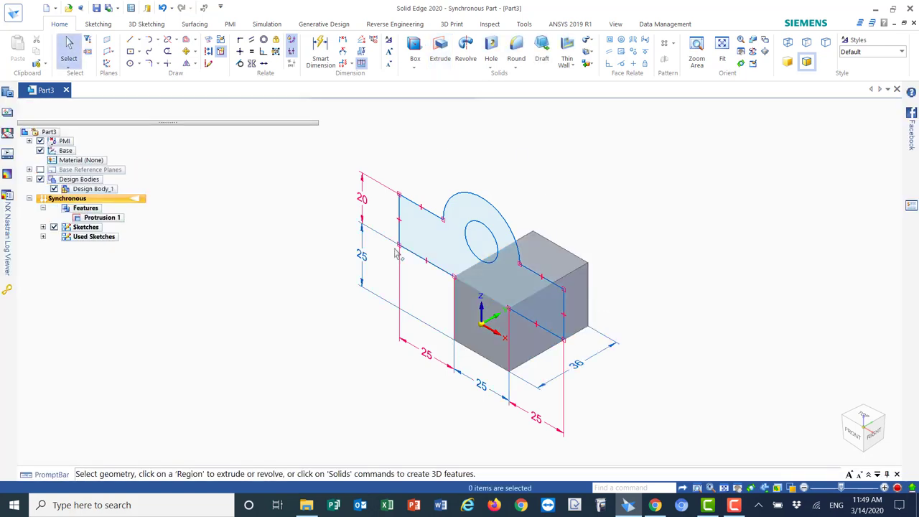
Step: Extrude the upper crossbar and arch region 16 mm backward, leaving the small circle open as a hole
left_click(443, 254)
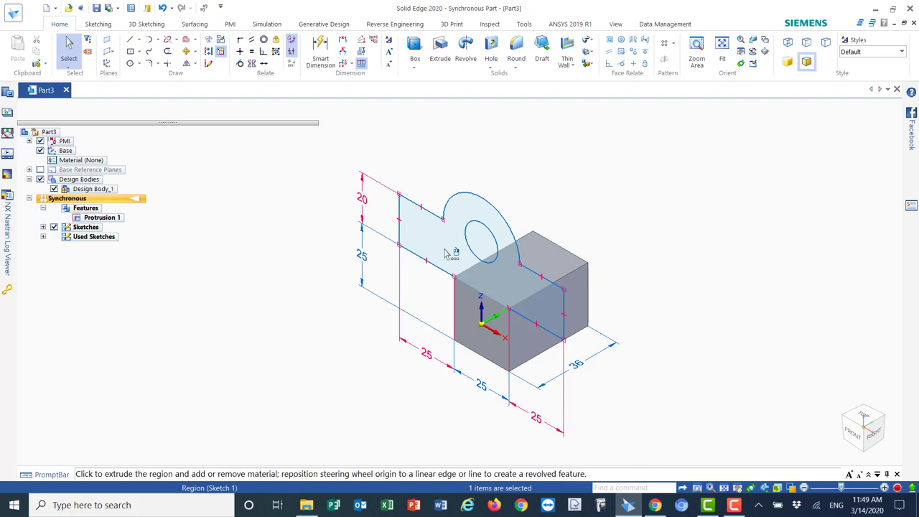
left_click(471, 239)
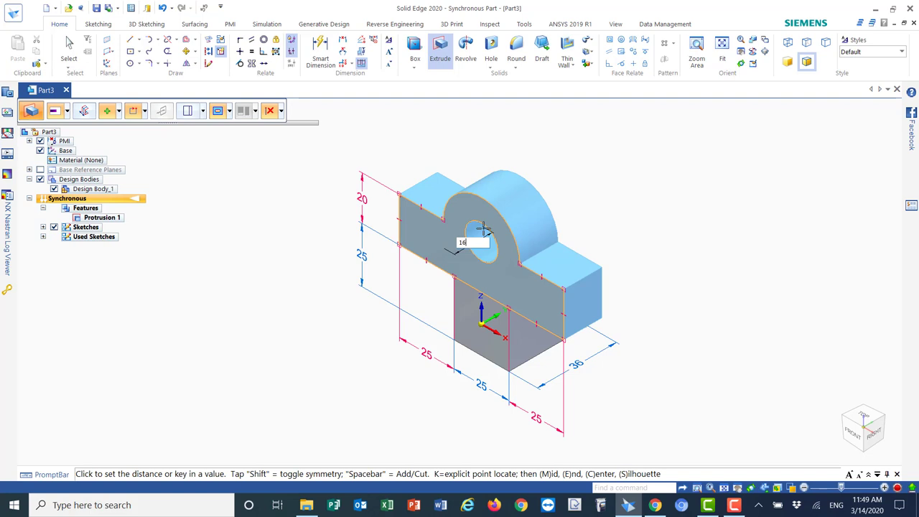
type("16")
key("Return")
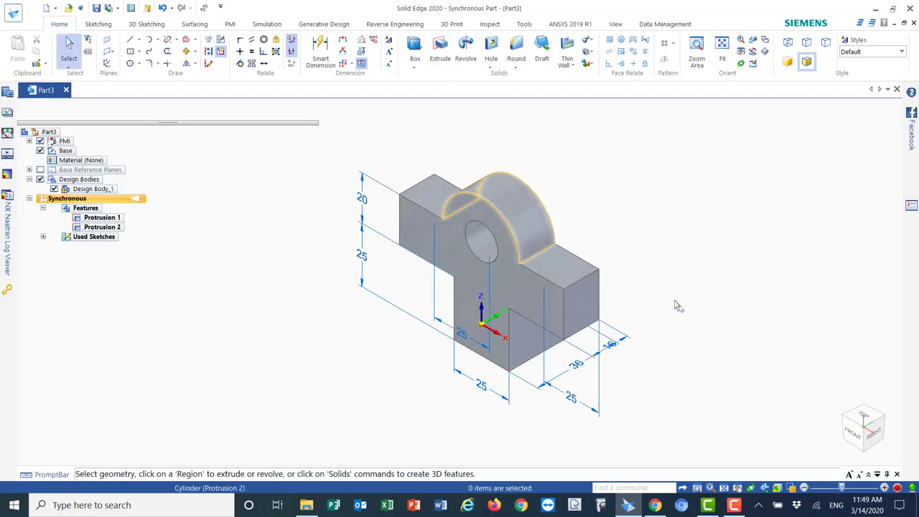
middle_click_drag(720, 324, 745, 396)
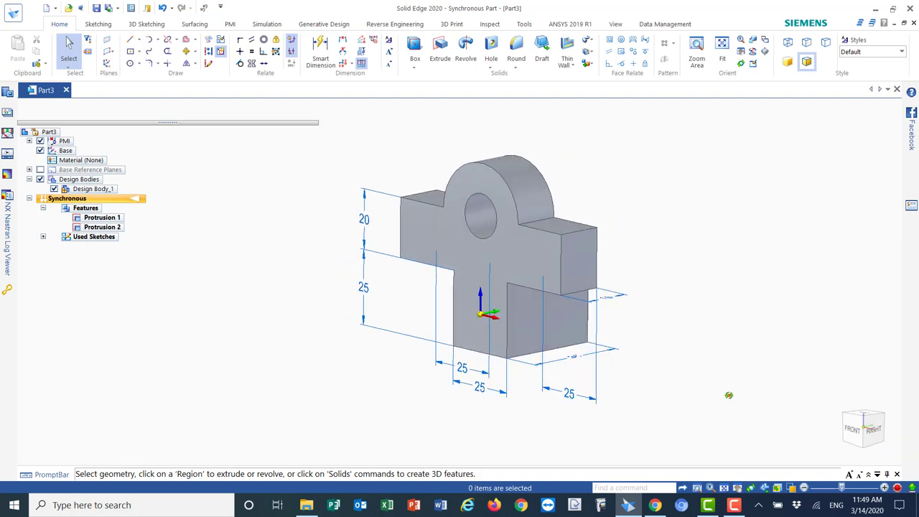
scroll(728, 394, "down", 4)
scroll(468, 306, "down", 1)
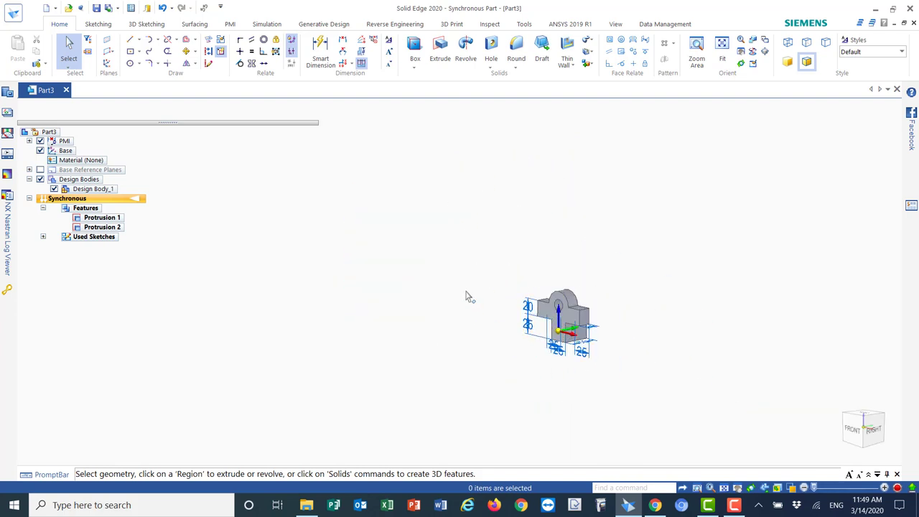
scroll(467, 299, "up", 3)
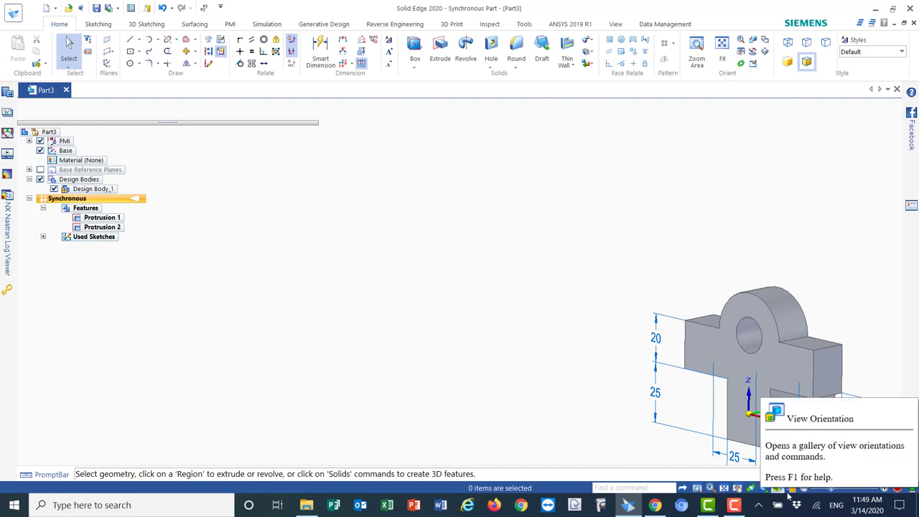
scroll(453, 273, "up", 3)
scroll(502, 306, "down", 2)
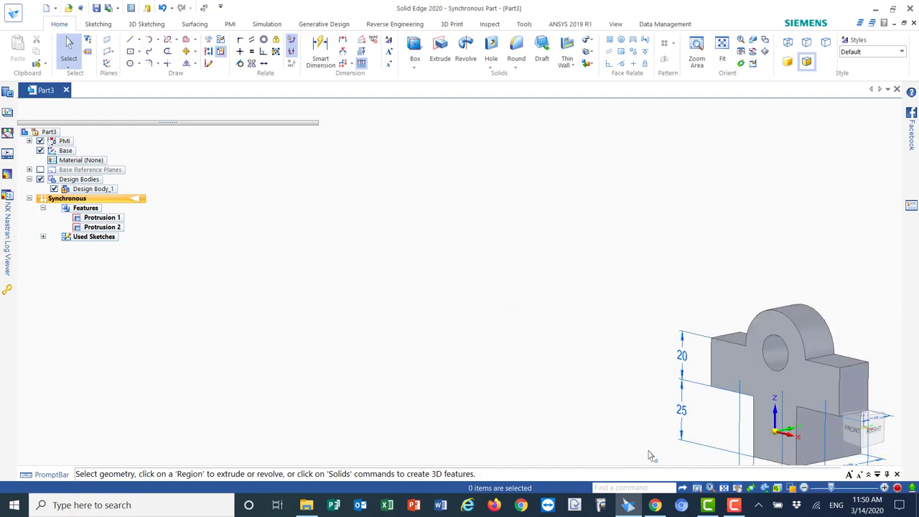
left_click(739, 487)
left_click_drag(798, 388, 423, 292)
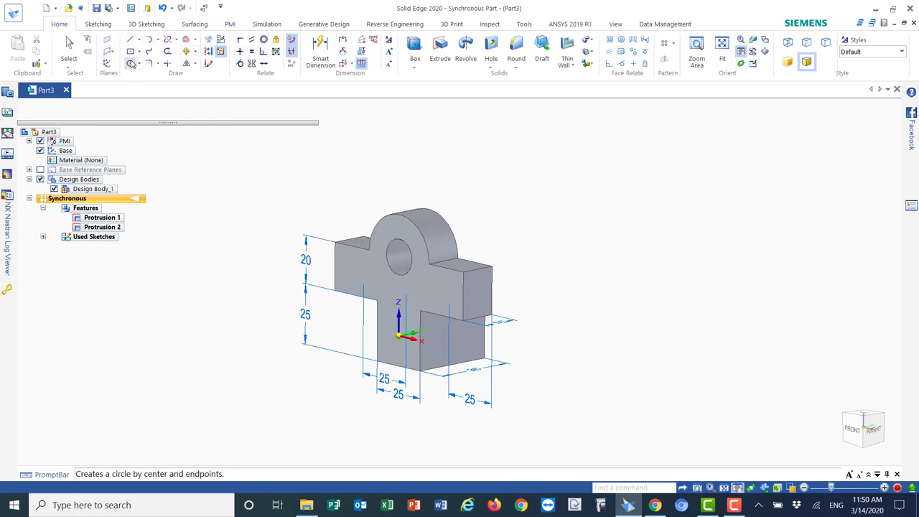
Step: On the crossbar's right end plane, draw a line from its lower rear corner to the block's upper rear corner and a 57.5 mm vertical line up
left_click(130, 39)
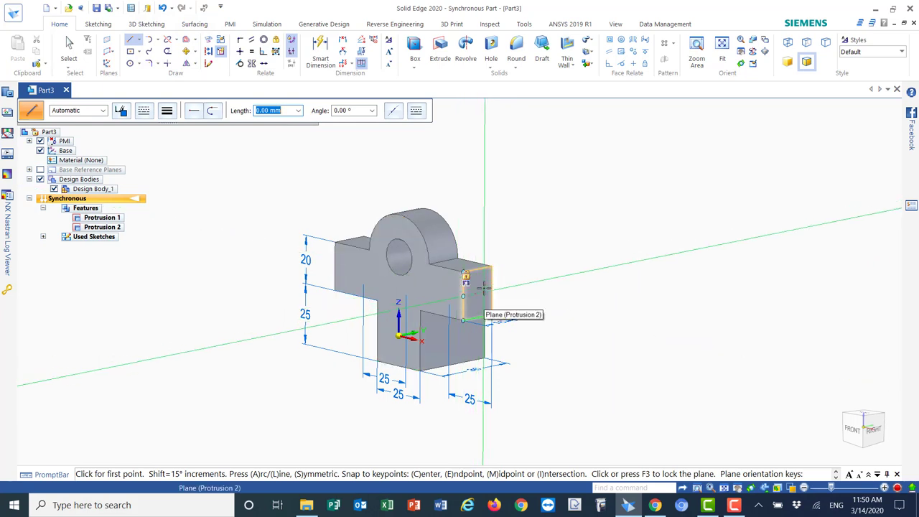
key("F3")
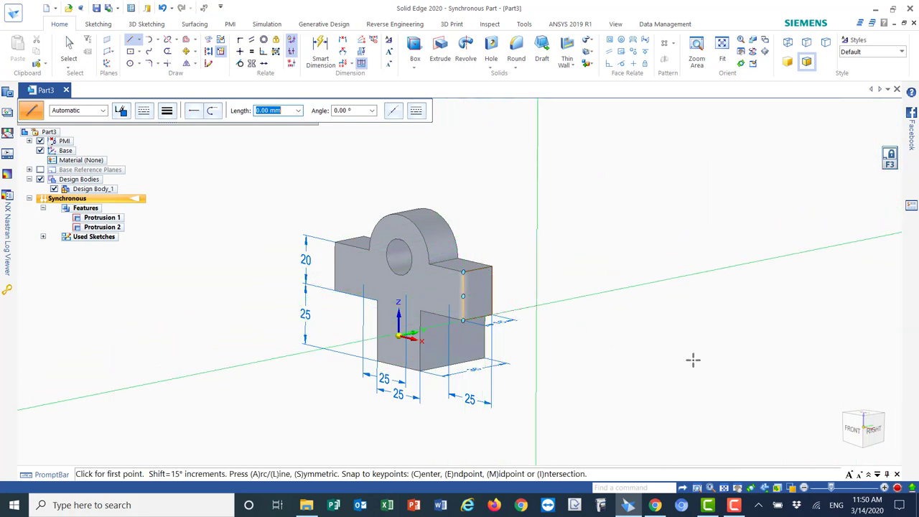
left_click(874, 430)
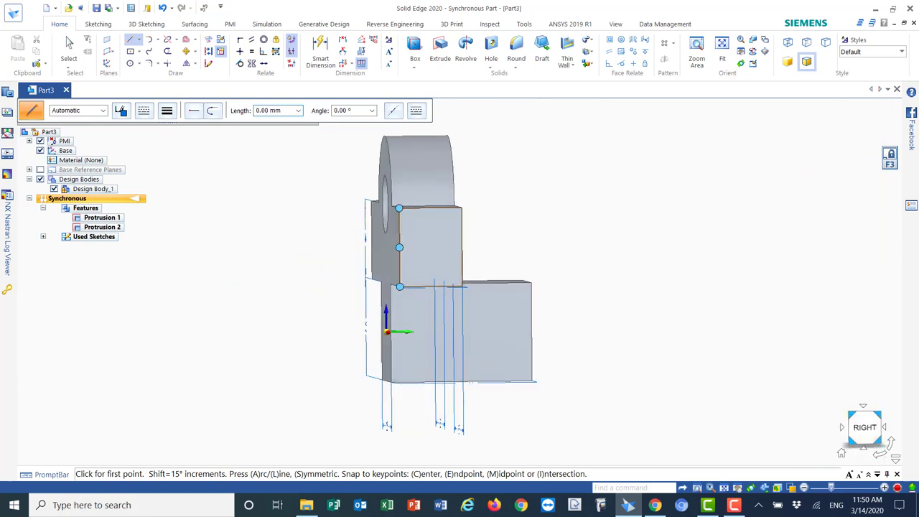
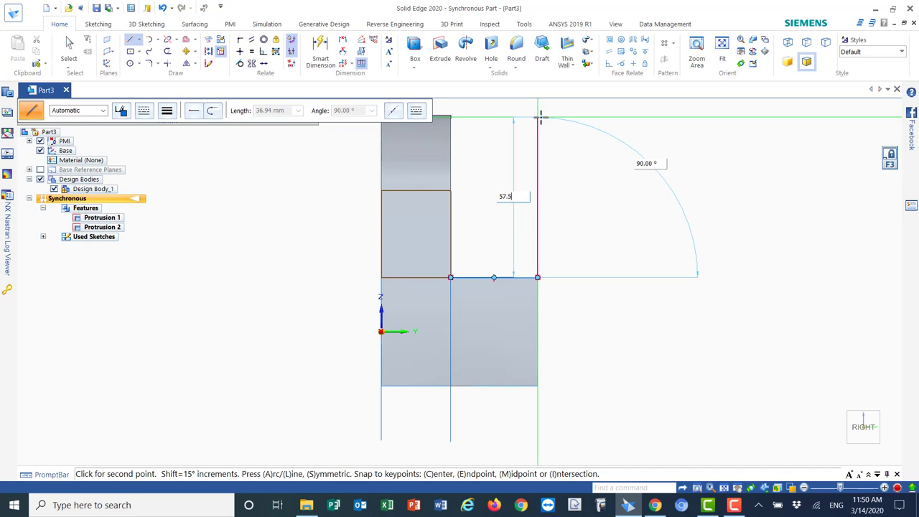
left_click(540, 116)
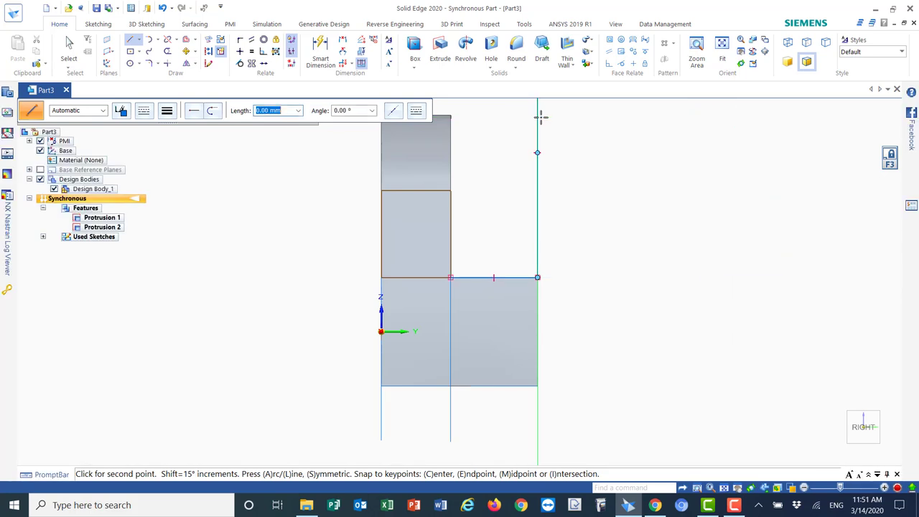
Step: Close the rear rectangle with a 20 mm horizontal line from the vertical line's upper end and a line down to the start corner
left_click(695, 46)
left_click(722, 48)
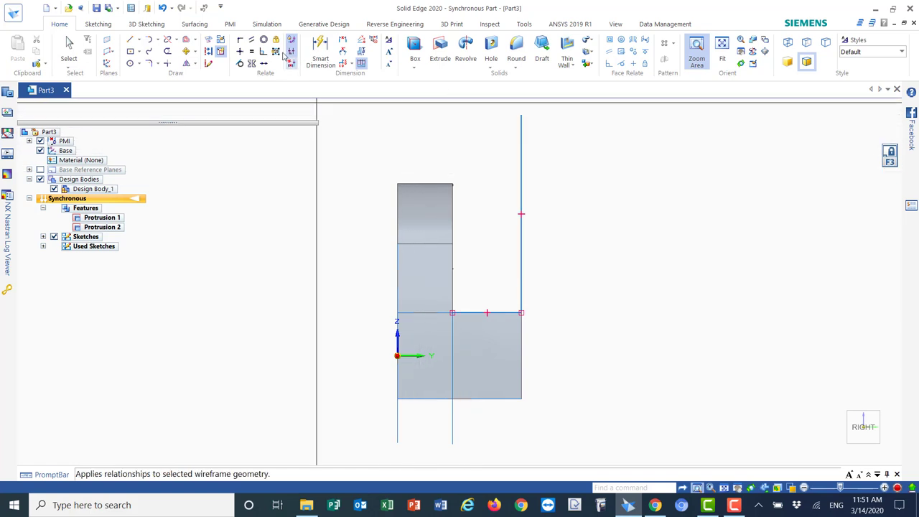
left_click(130, 40)
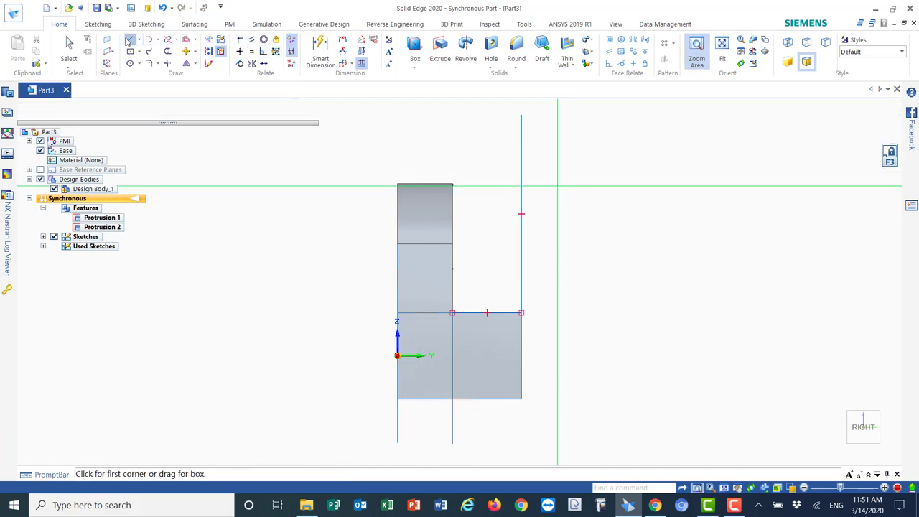
left_click(522, 113)
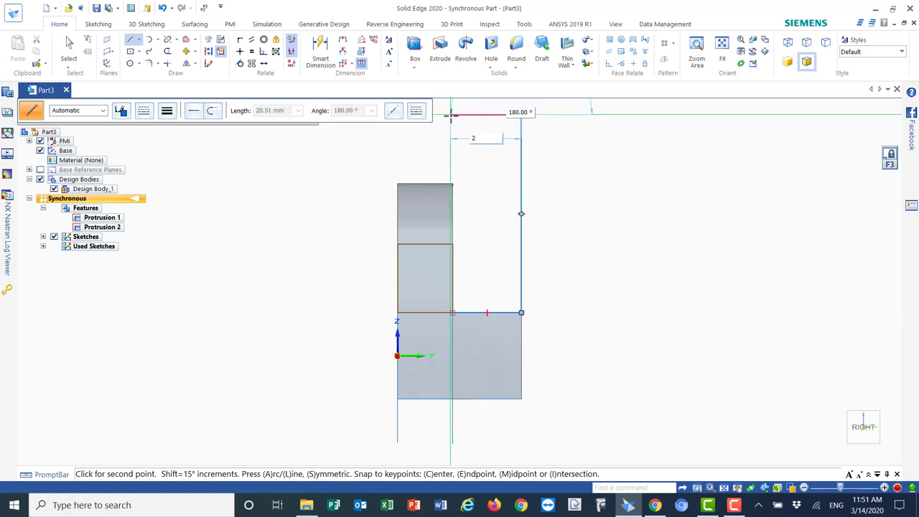
left_click(450, 114)
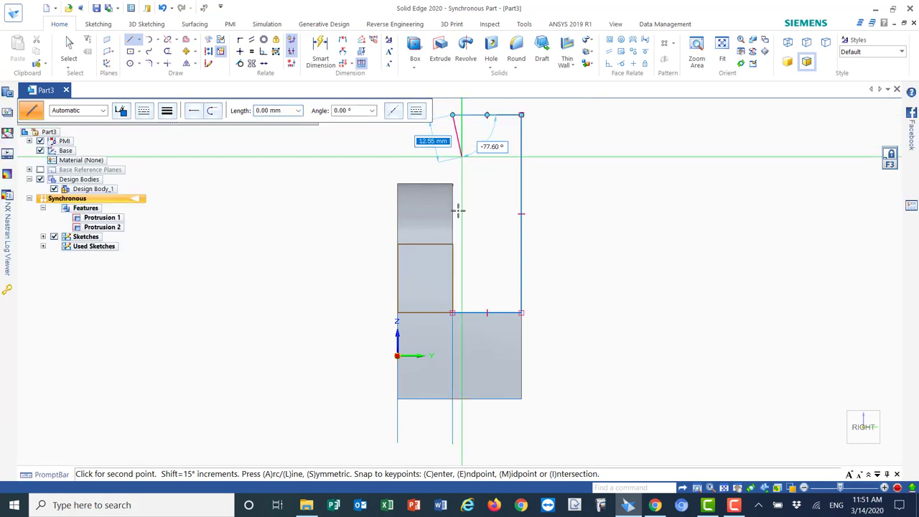
left_click(452, 313)
right_click(287, 154)
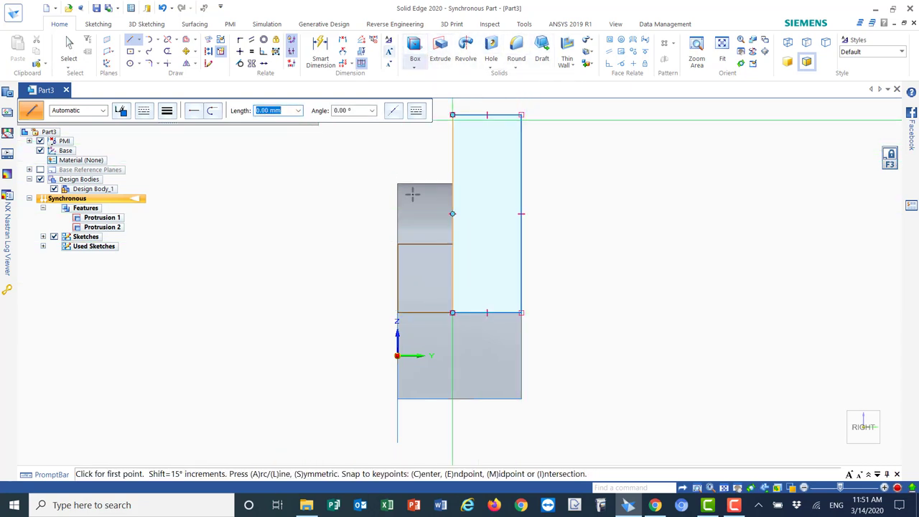
Step: Fillet the rectangle's upper front corner with a 20 mm radius and trim the leftover horizontal line beyond the arc
left_click(151, 64)
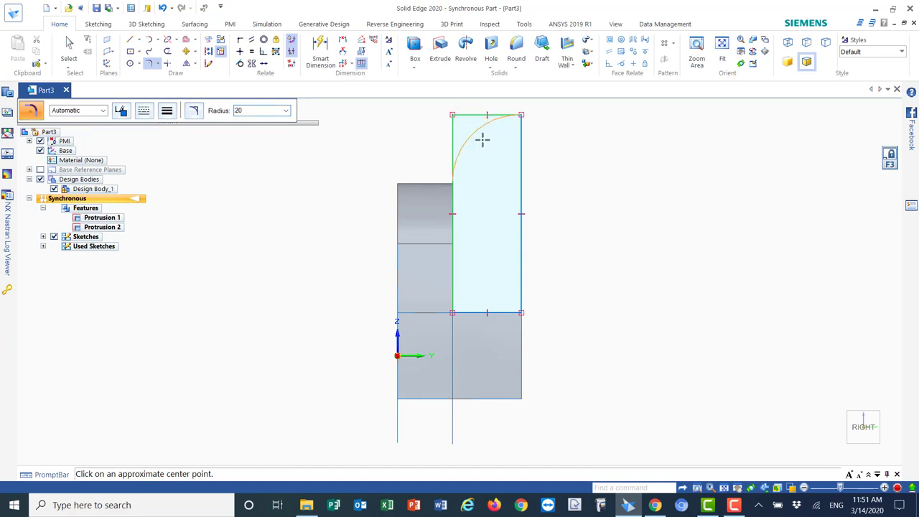
left_click(482, 140)
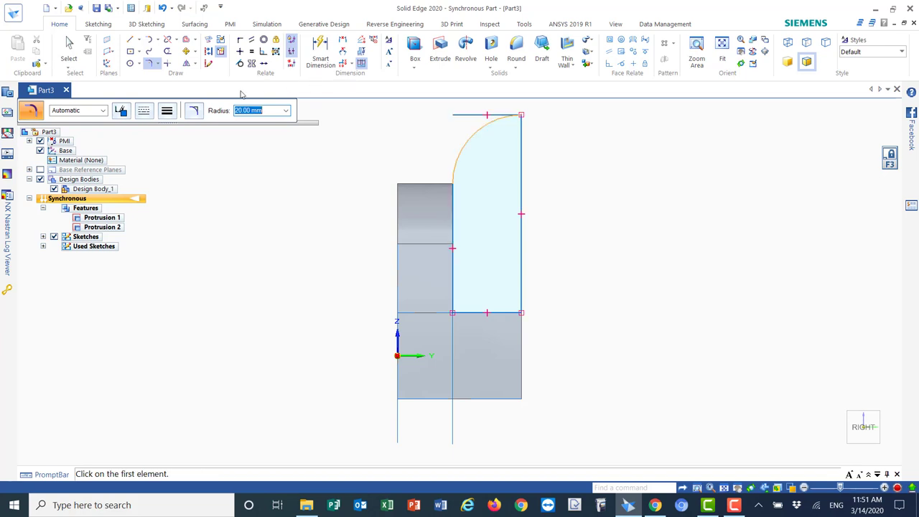
left_click(167, 53)
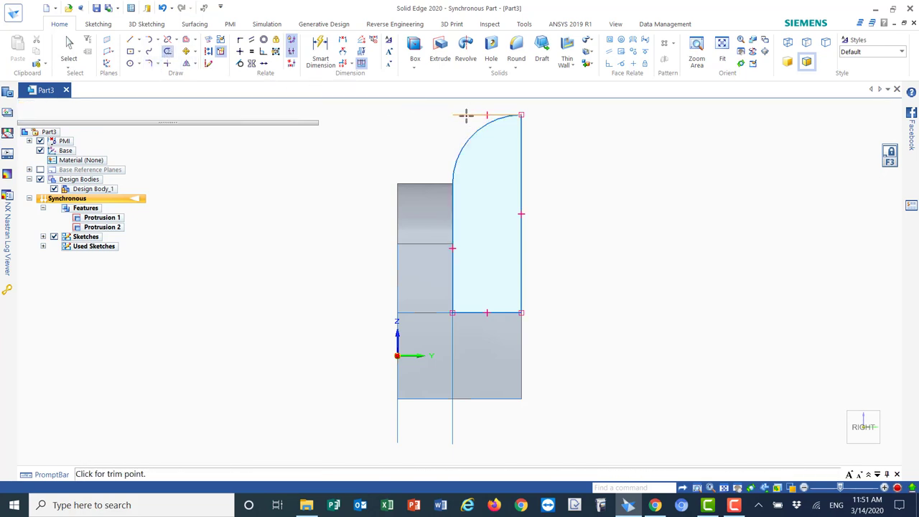
left_click_drag(466, 116, 466, 117)
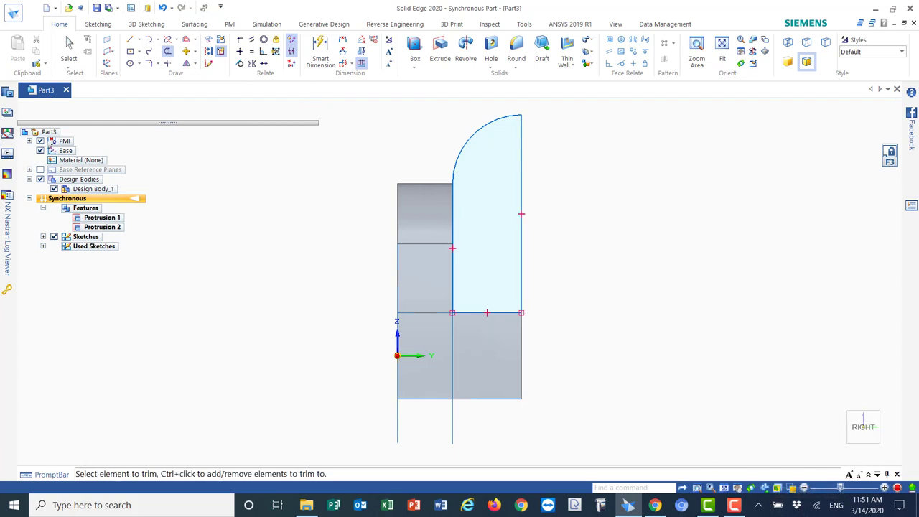
Step: Extrude the rounded upright profile 75 mm across the full width of the crossbar
left_click(839, 454)
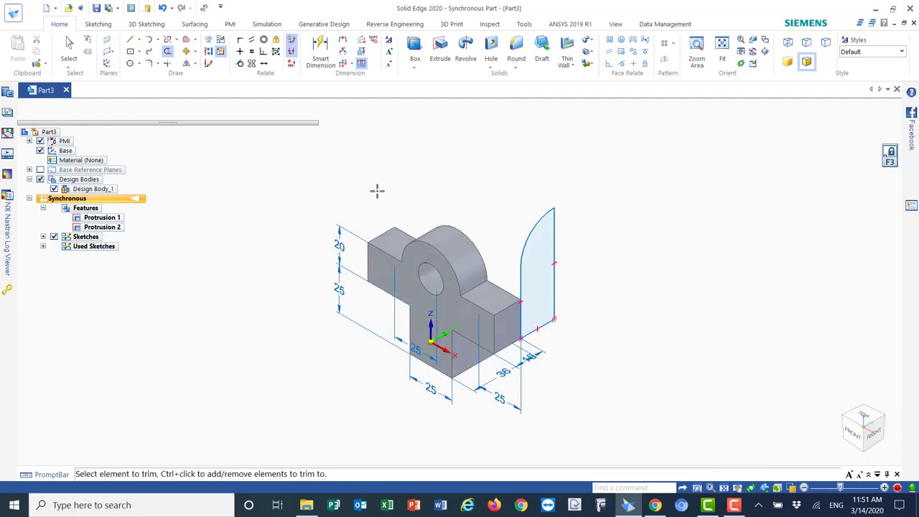
left_click(441, 46)
left_click(537, 257)
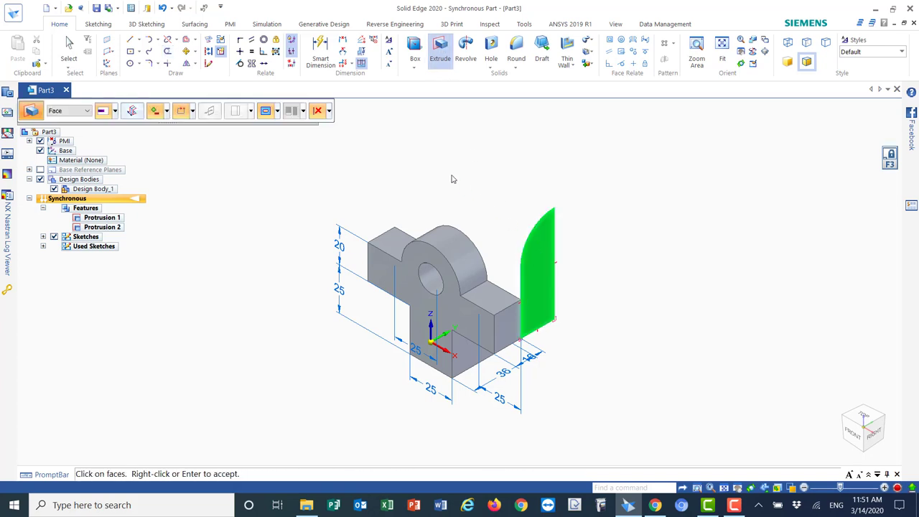
right_click(534, 272)
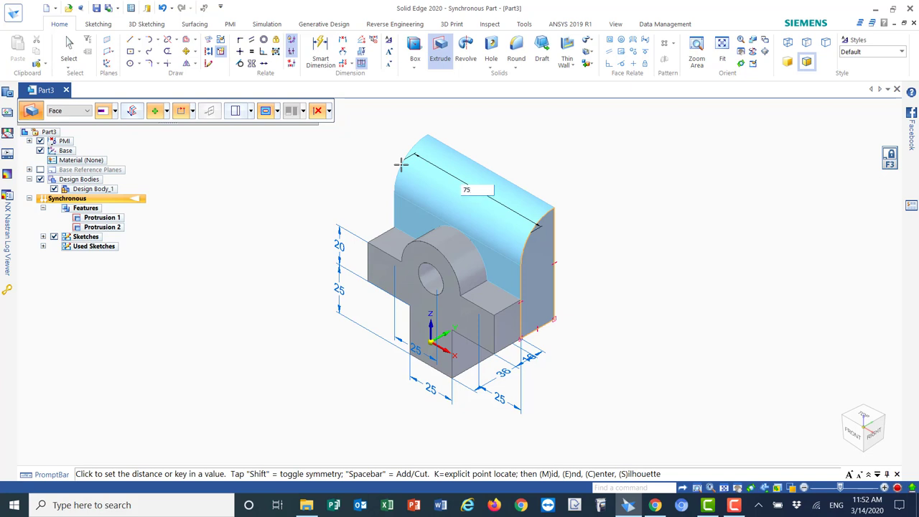
key("Return")
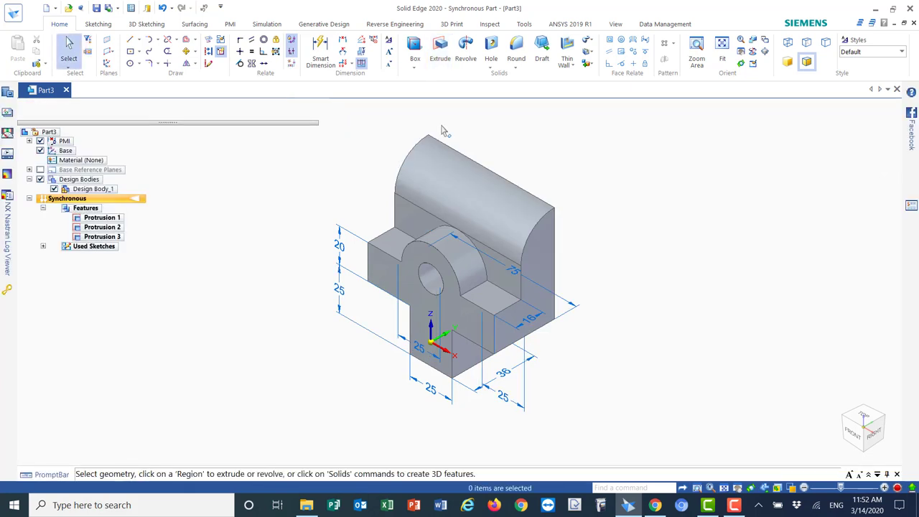
Step: Lock the sketch plane to the rear face and draw a 16 mm diameter circle centred on the lower square block
scroll(624, 352, "up", 3)
middle_click_drag(632, 369, 474, 357)
scroll(474, 356, "down", 5)
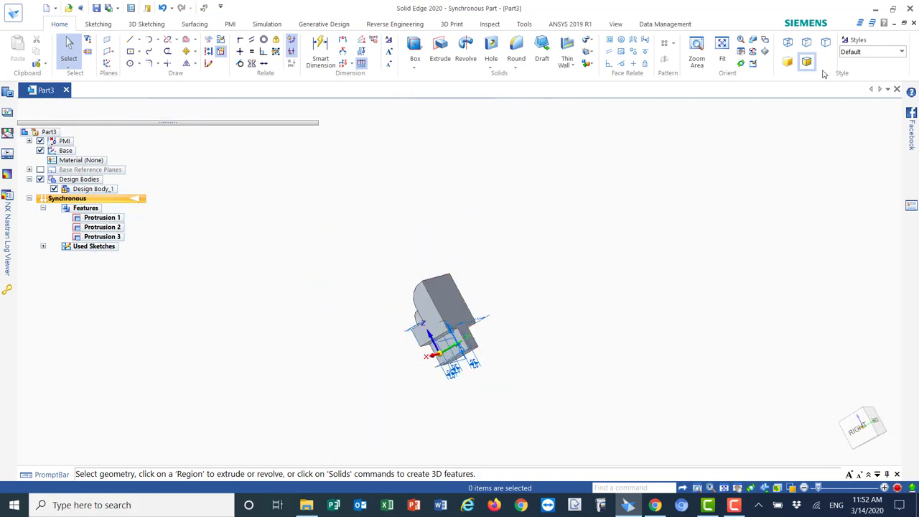
left_click(697, 51)
left_click_drag(399, 277, 497, 378)
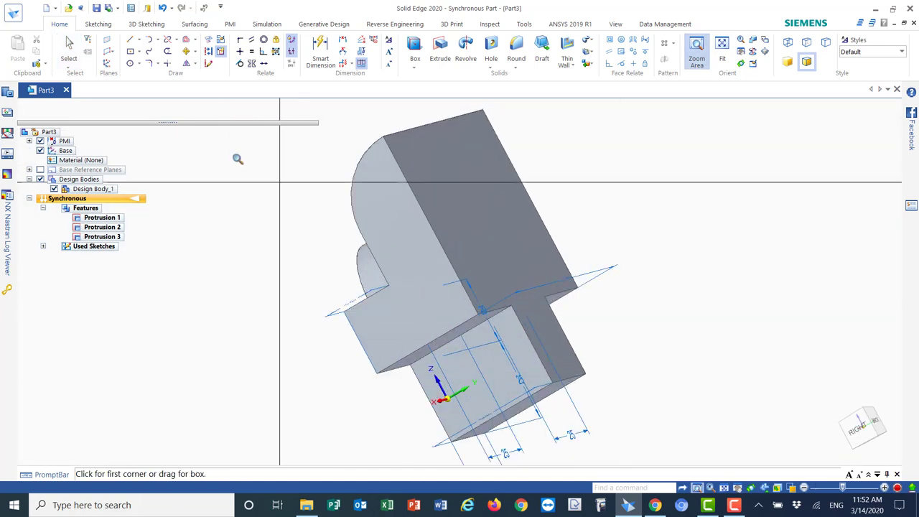
left_click(139, 63)
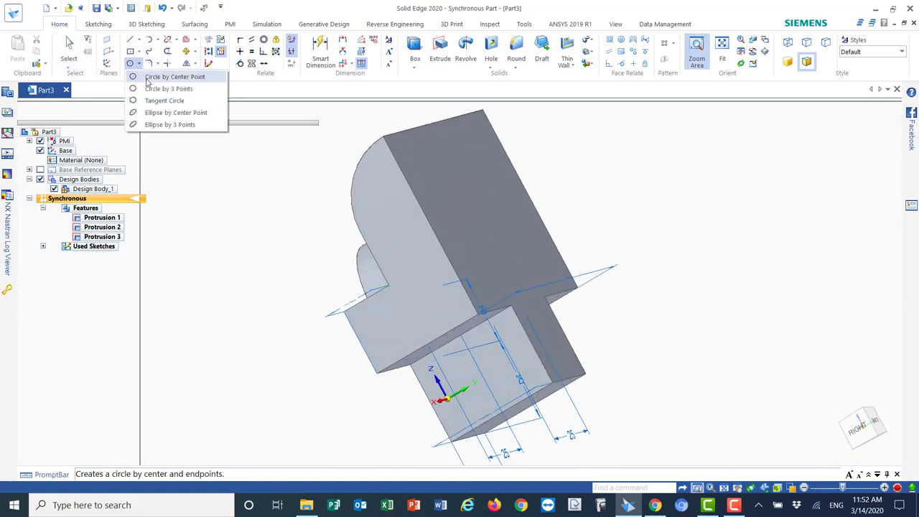
left_click(149, 77)
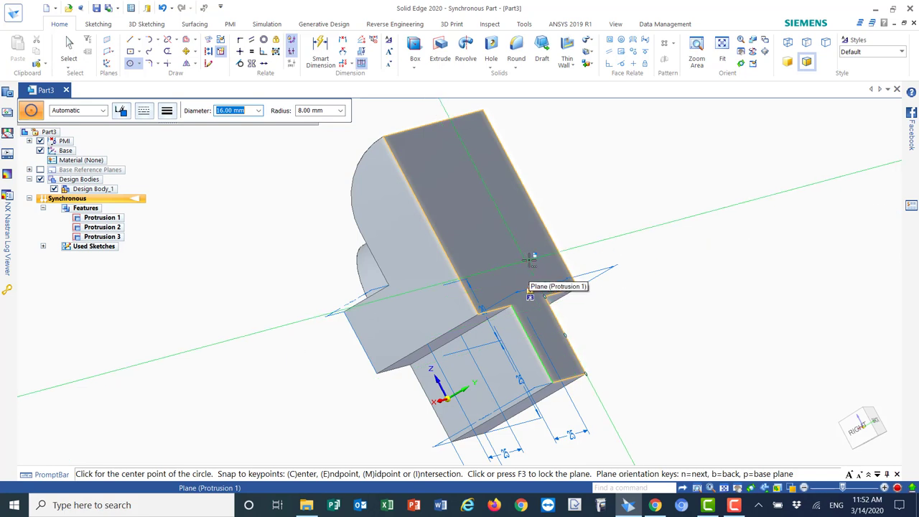
key("F3")
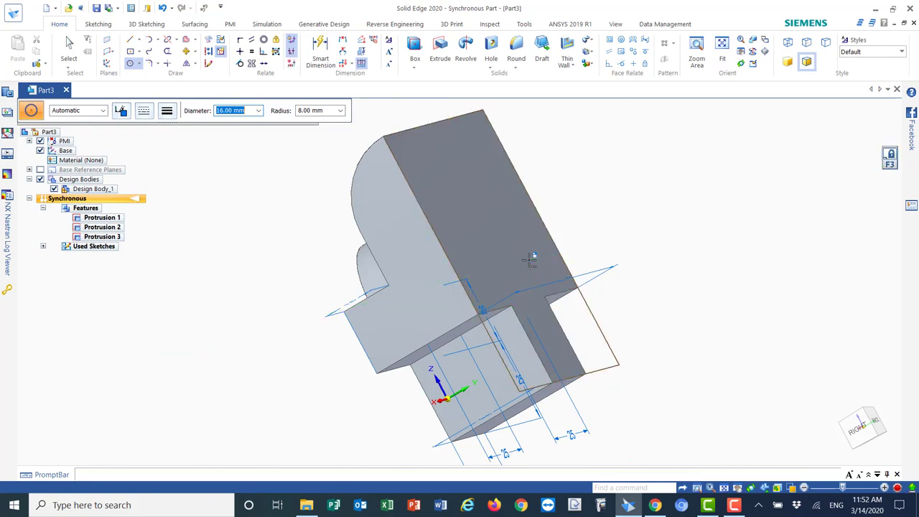
left_click(880, 422)
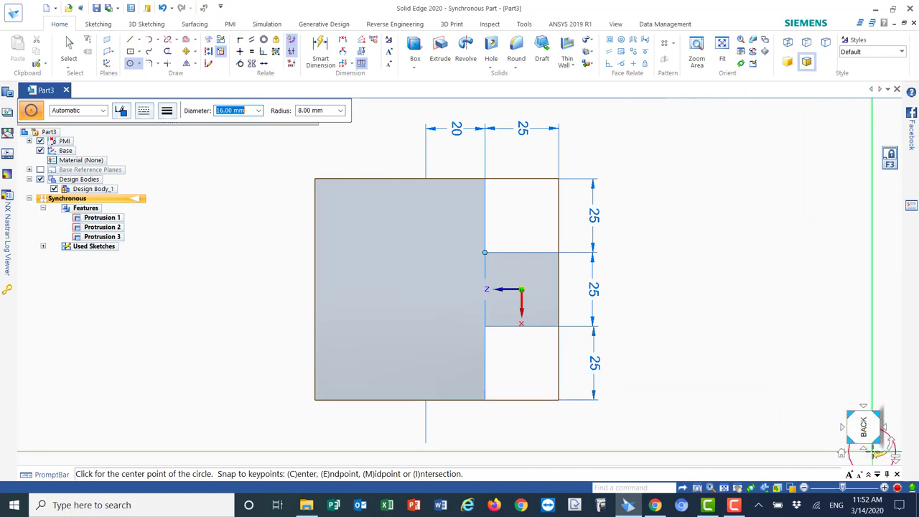
left_click(878, 454)
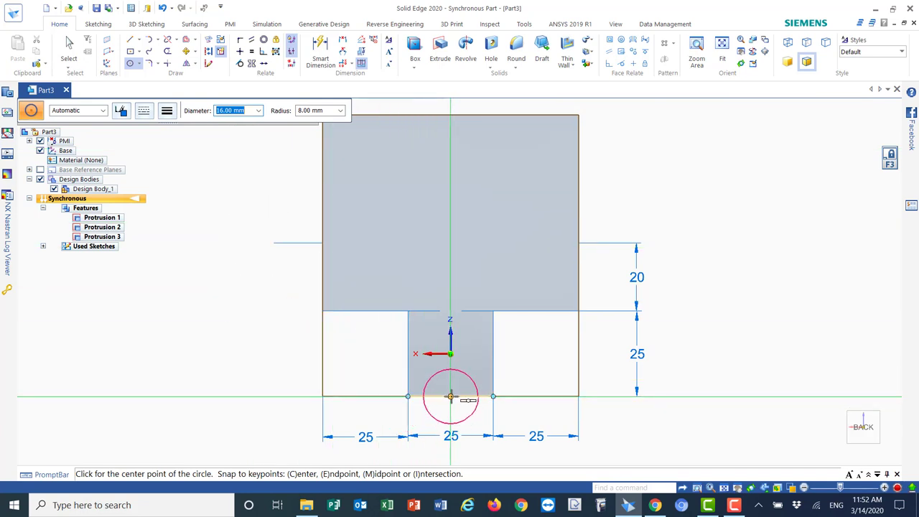
left_click(451, 354)
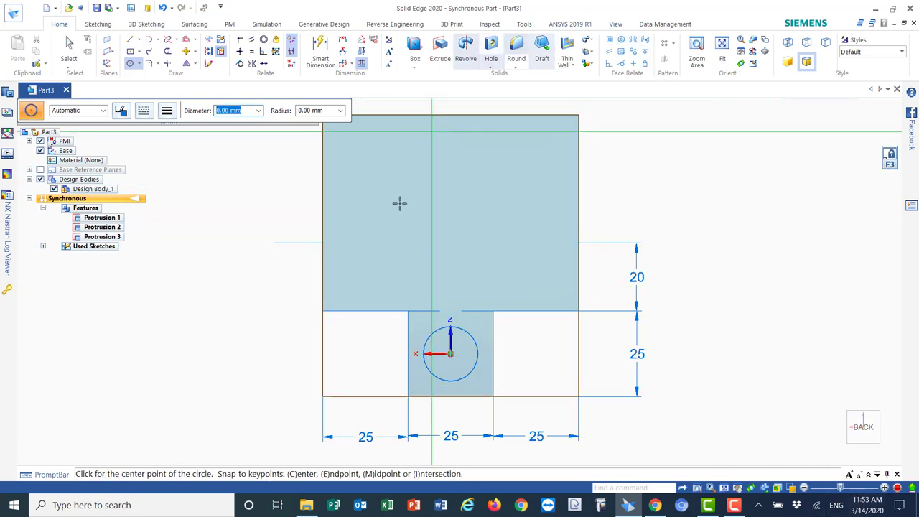
Step: Extrude the rear circle 100 mm backward using Chain selection, checking the shaft length in the reference drawing in the browser
left_click(656, 505)
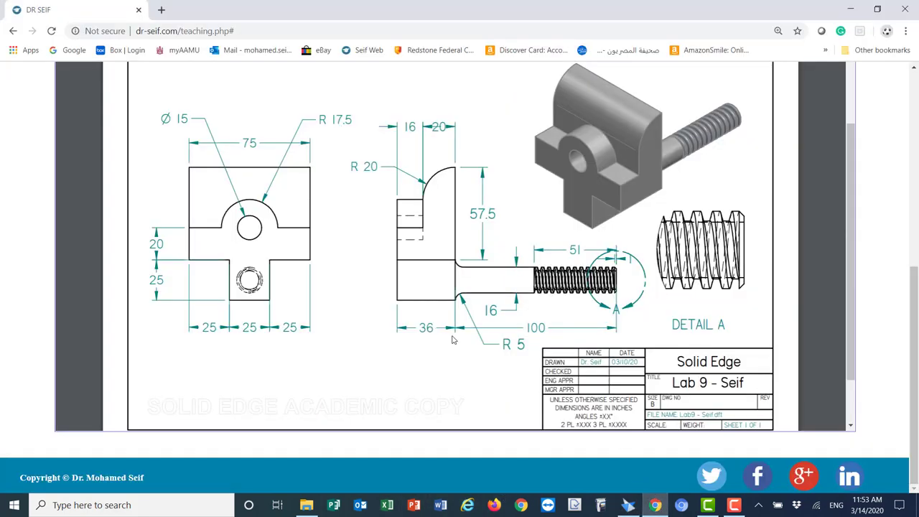
left_click(665, 507)
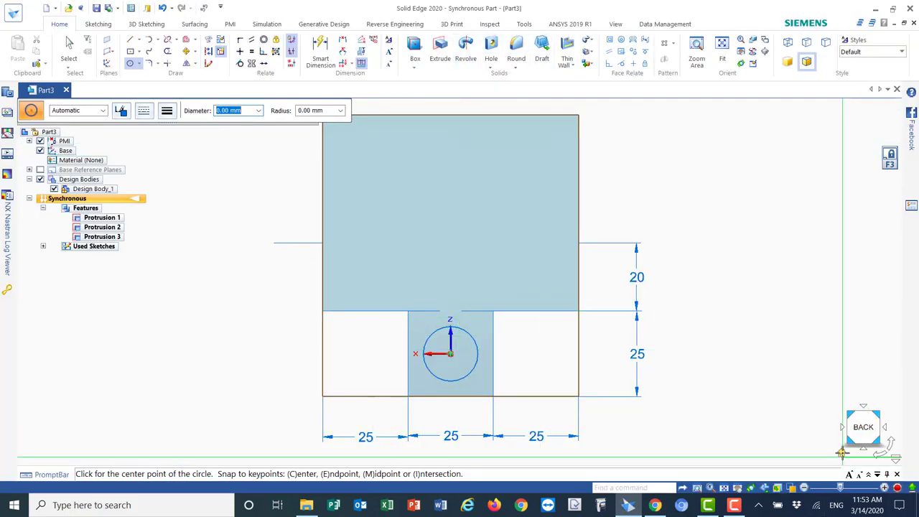
left_click(842, 451)
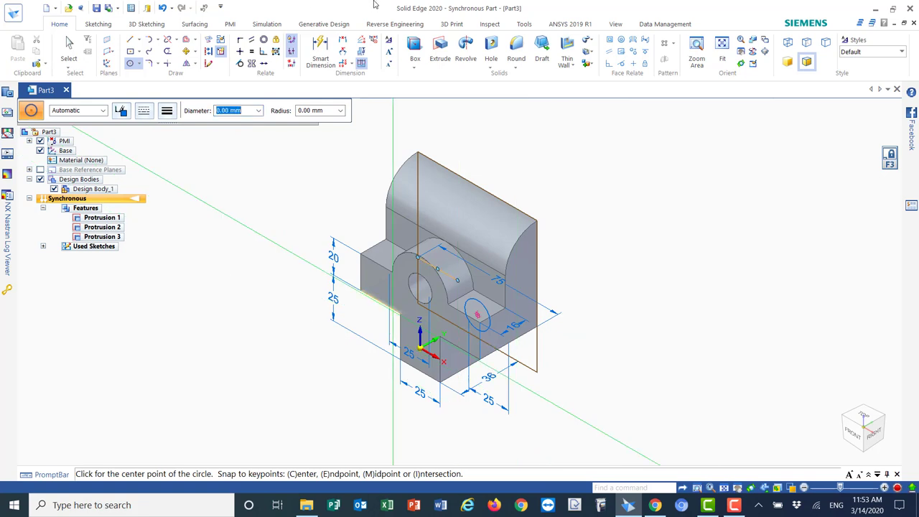
left_click(440, 48)
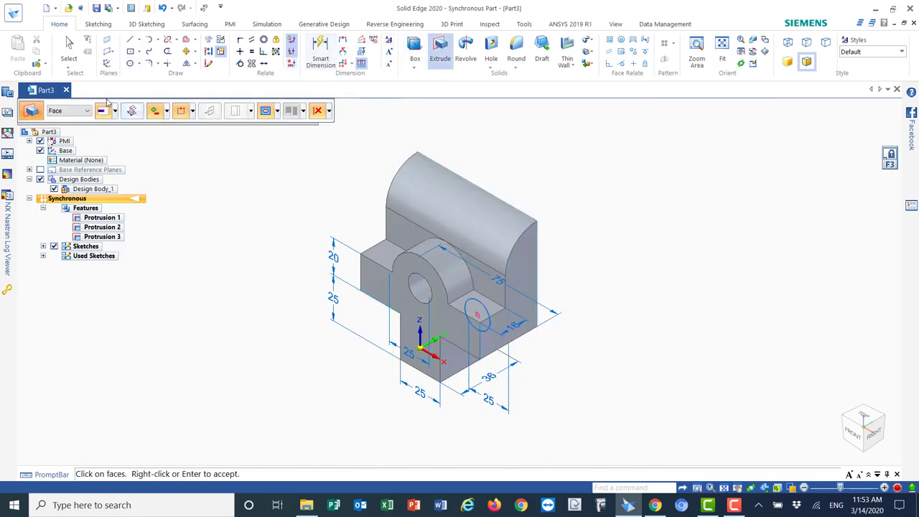
left_click(85, 113)
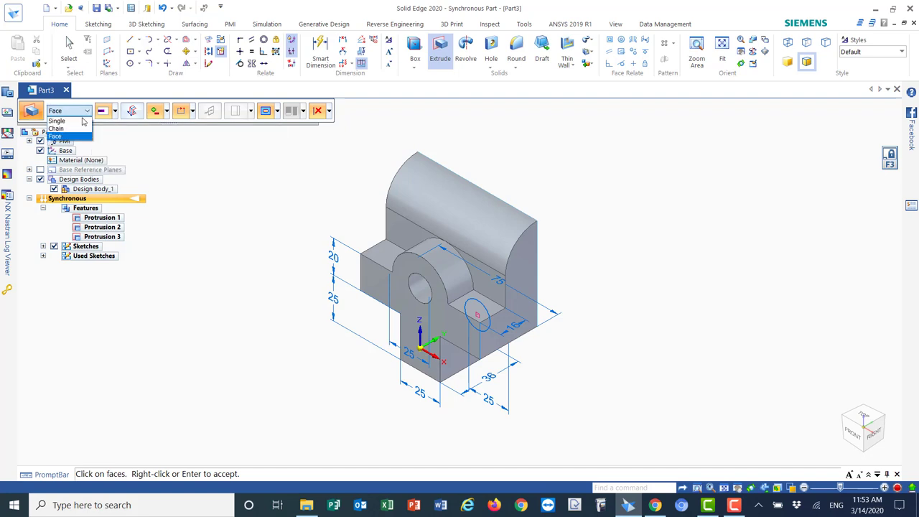
left_click(58, 128)
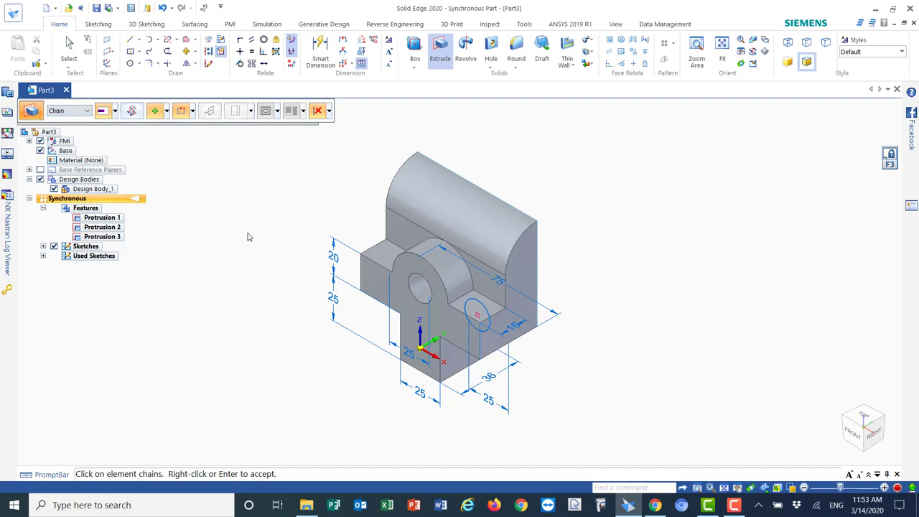
left_click(484, 306)
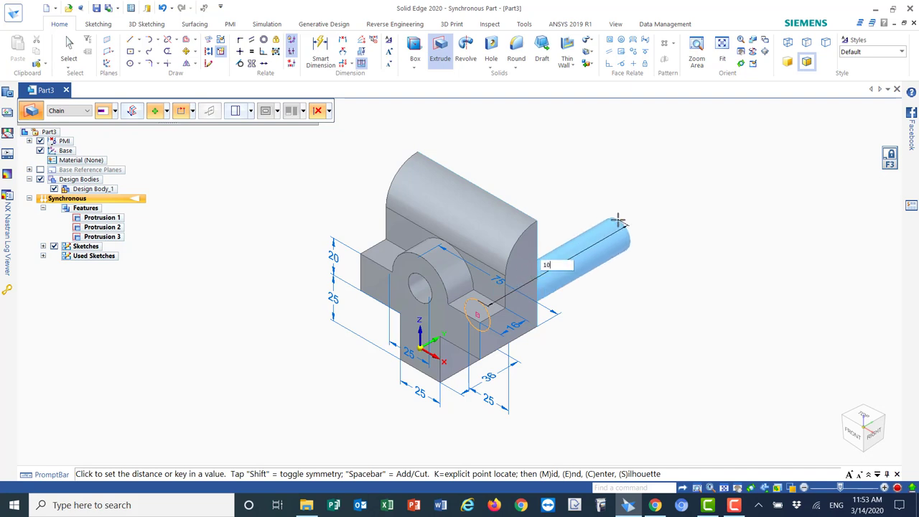
key("Return")
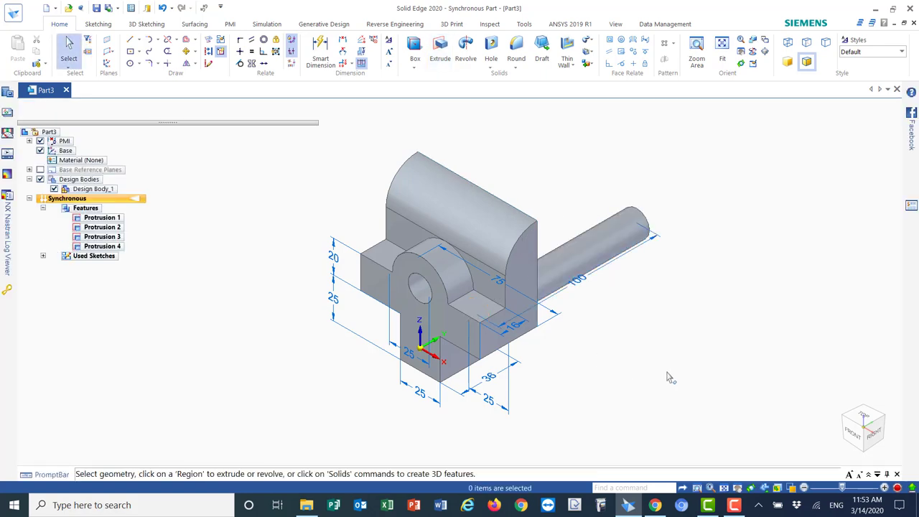
Step: Round the edge where the shaft meets the rear face with a 4.5 mm radius
middle_click_drag(652, 371, 201, 68)
scroll(175, 241, "down", 3)
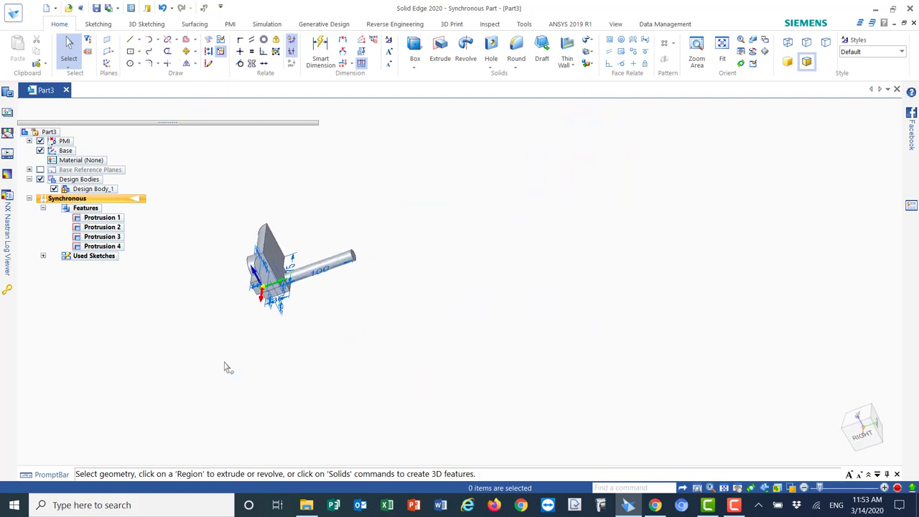
left_click(691, 52)
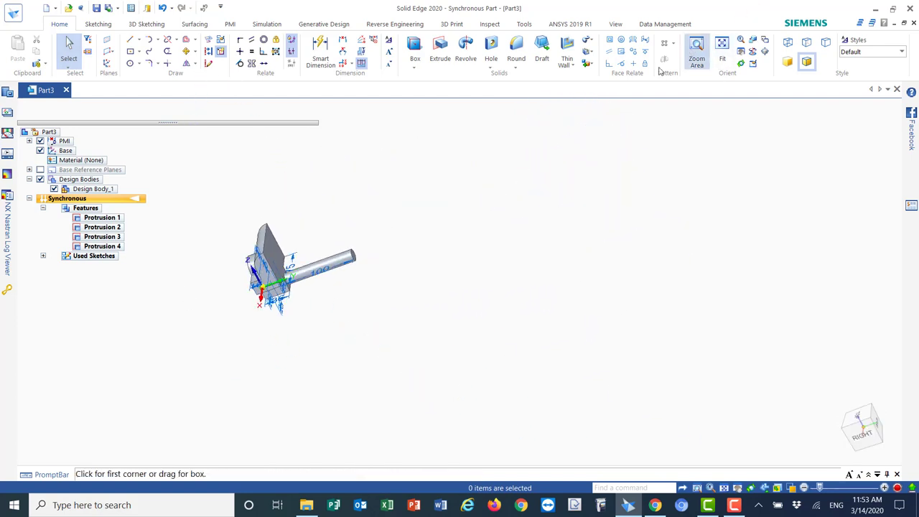
left_click_drag(208, 237, 348, 307)
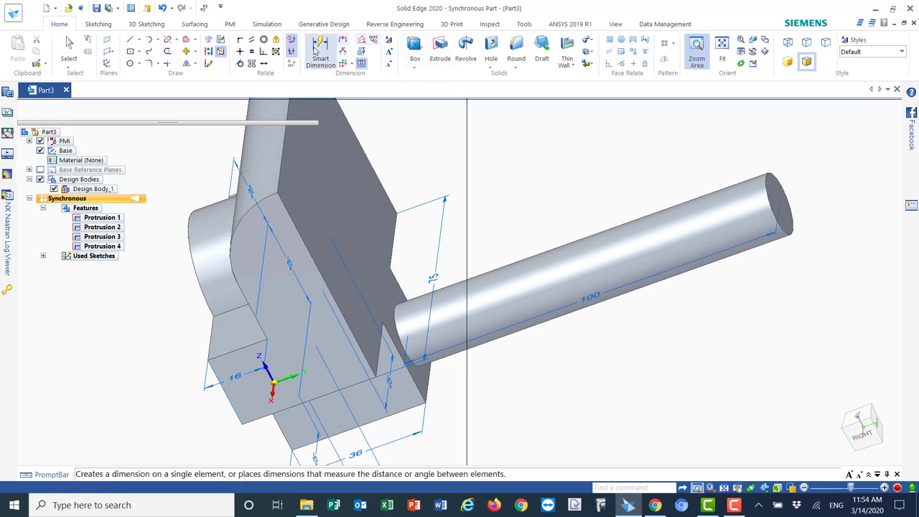
left_click(516, 58)
left_click(532, 77)
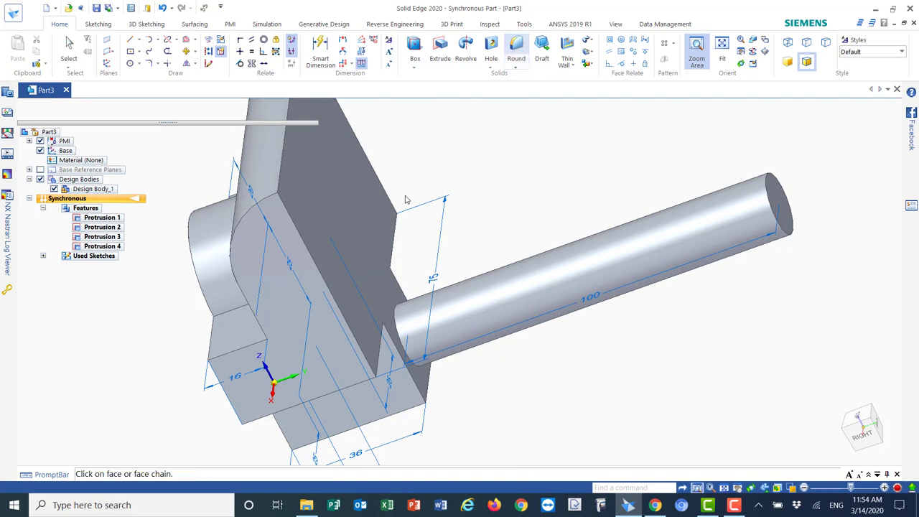
left_click(395, 322)
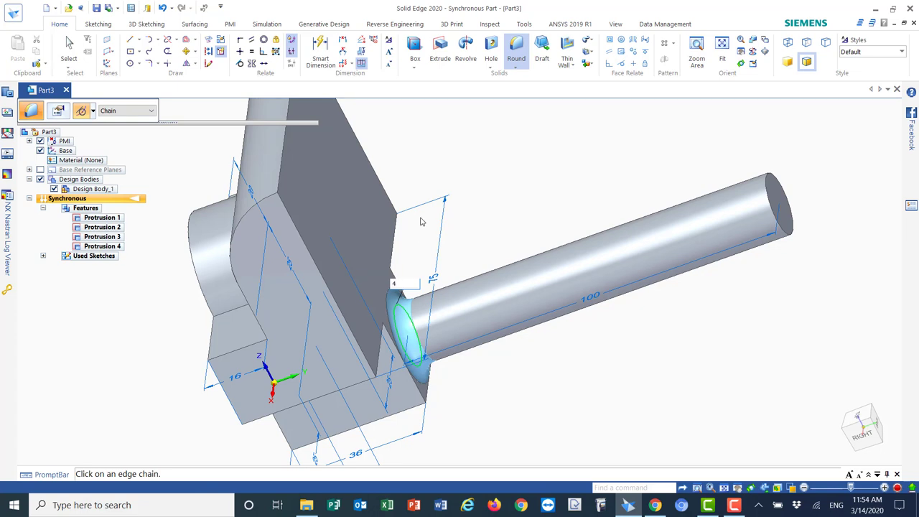
type("4.5")
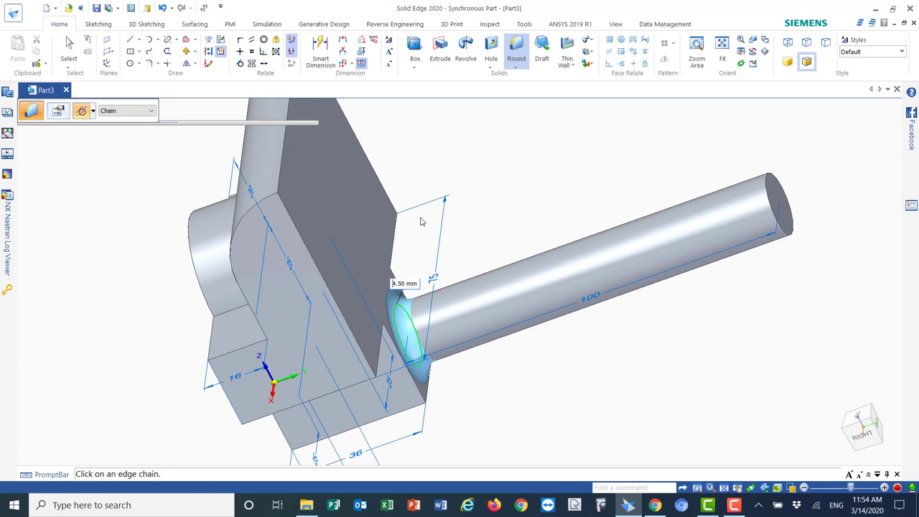
key("Return")
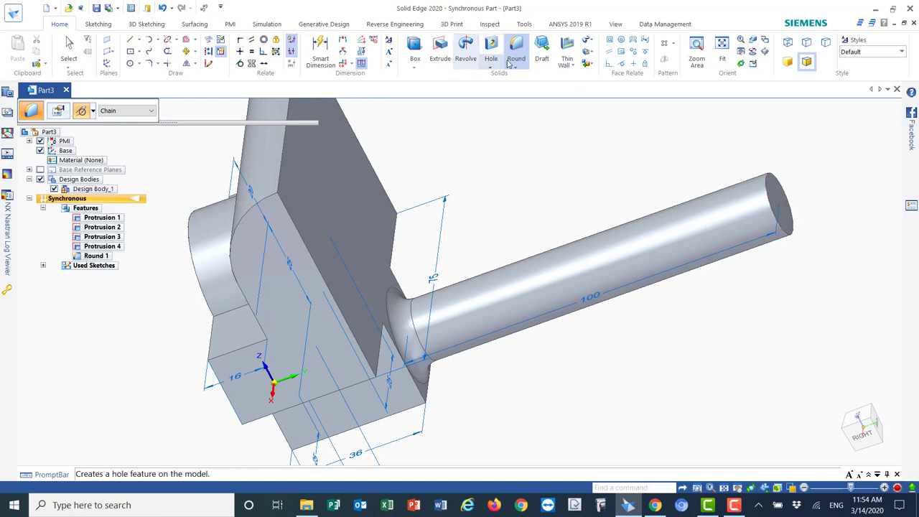
Step: Chamfer the shaft's free end edge with equal setbacks of 1 mm
left_click(517, 66)
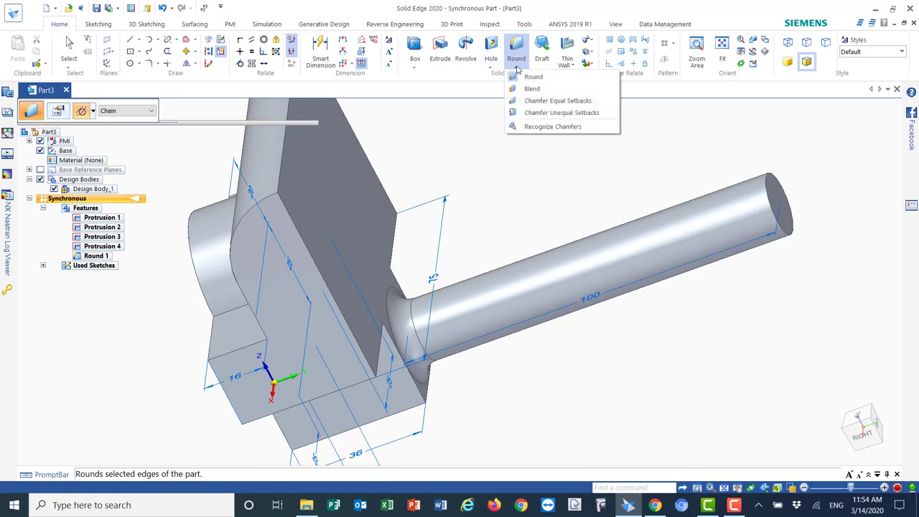
left_click(537, 101)
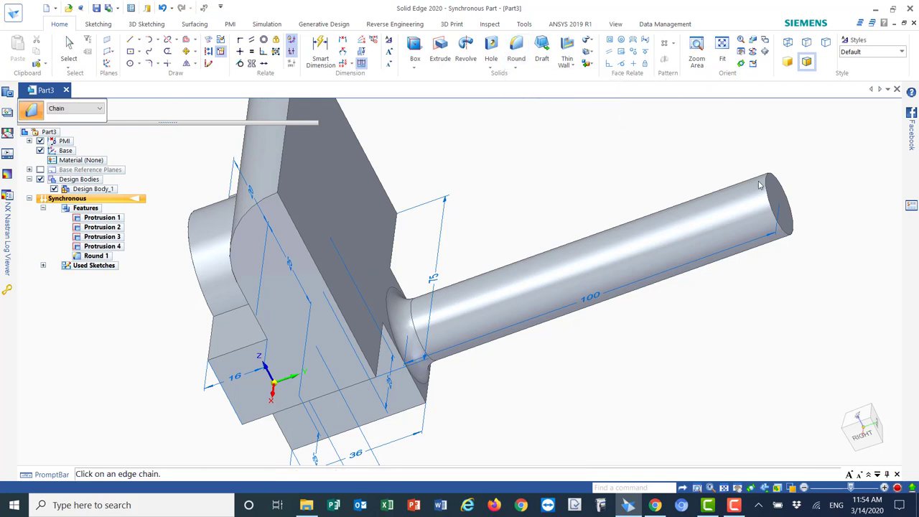
left_click(769, 203)
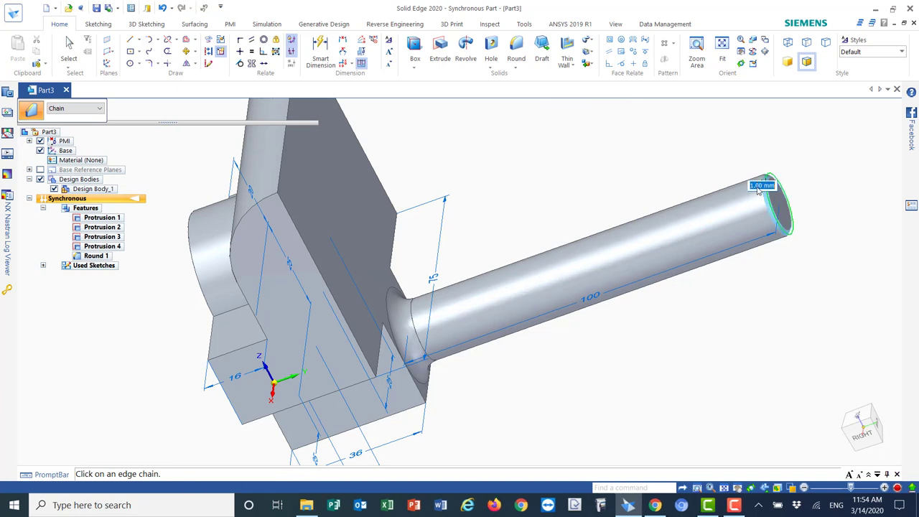
key("Return")
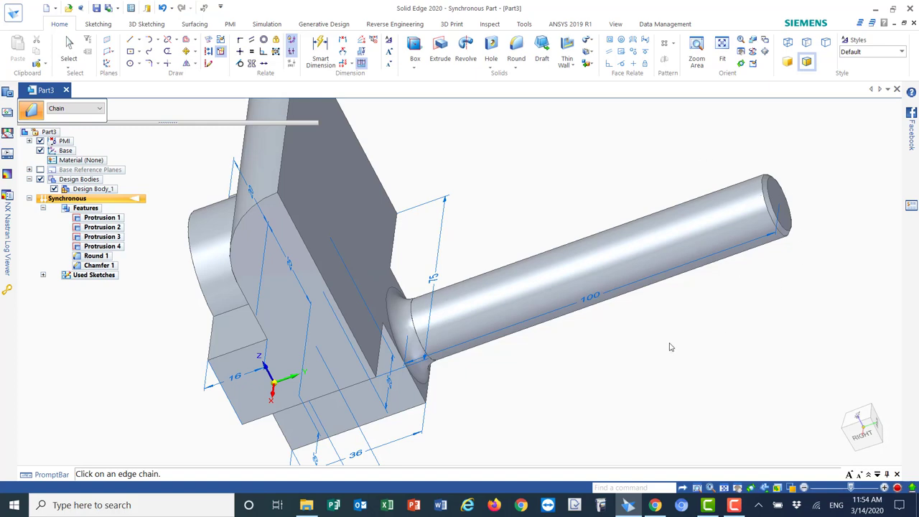
Step: Start a thread on the rear shaft at its free end, accepting the diameter change for the 5/8-11 UNC specification
left_click(865, 439)
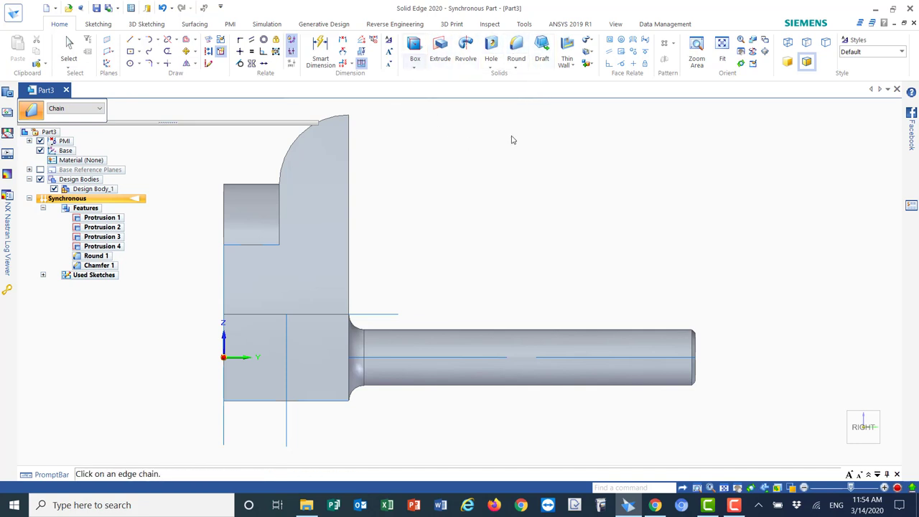
left_click(492, 62)
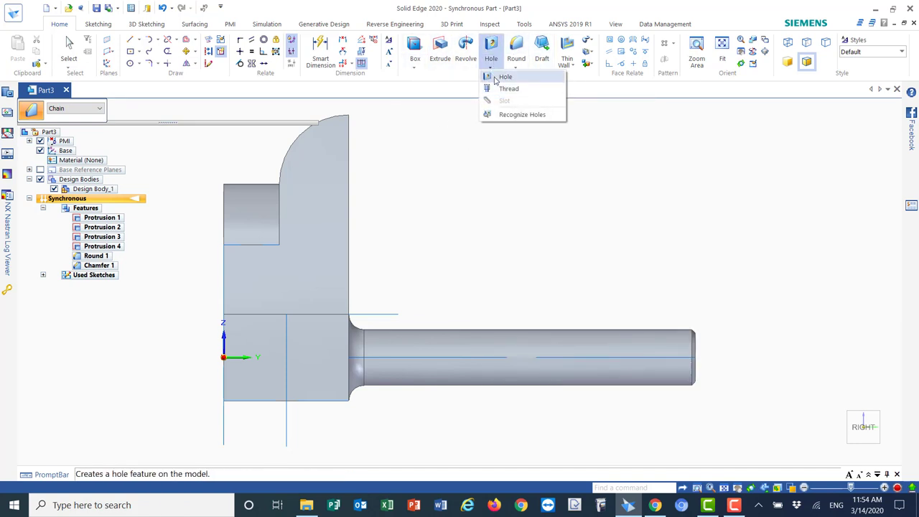
left_click(507, 89)
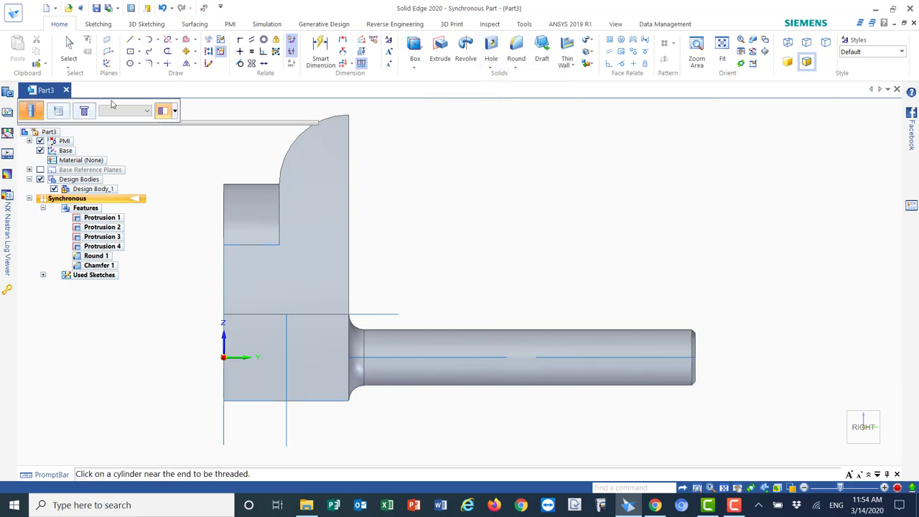
left_click_drag(111, 101, 725, 122)
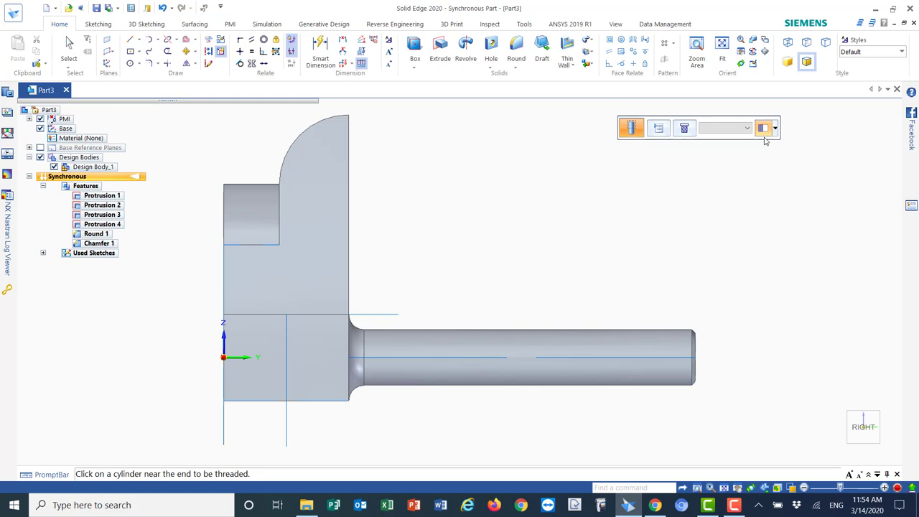
key("ctrl+shift+f")
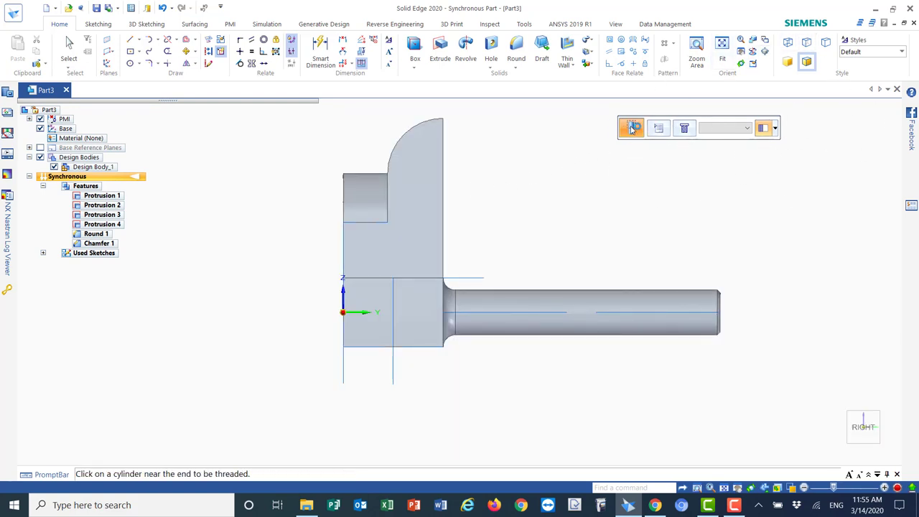
left_click(679, 307)
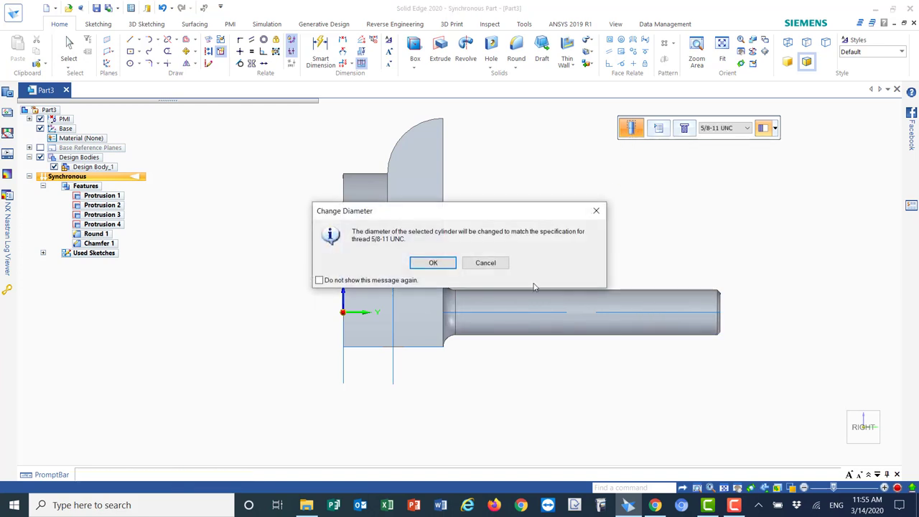
left_click(433, 262)
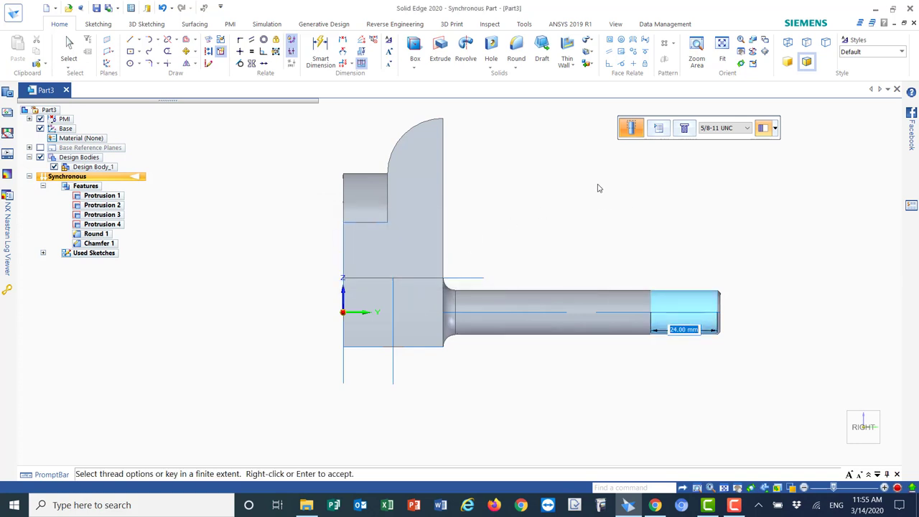
Step: Set the shaft thread to ANSI Metric, size M16 x 1.5, with a 70 mm finite extent, and accept the diameter change
left_click(657, 129)
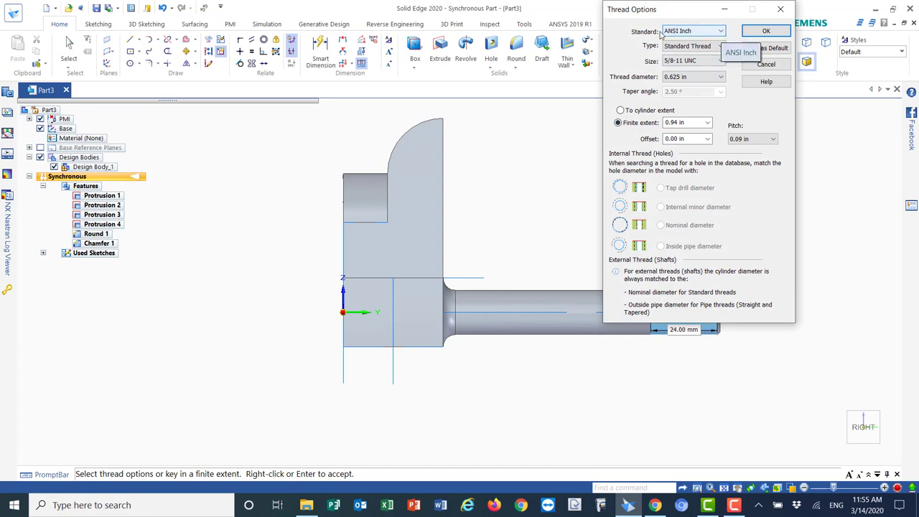
left_click(720, 31)
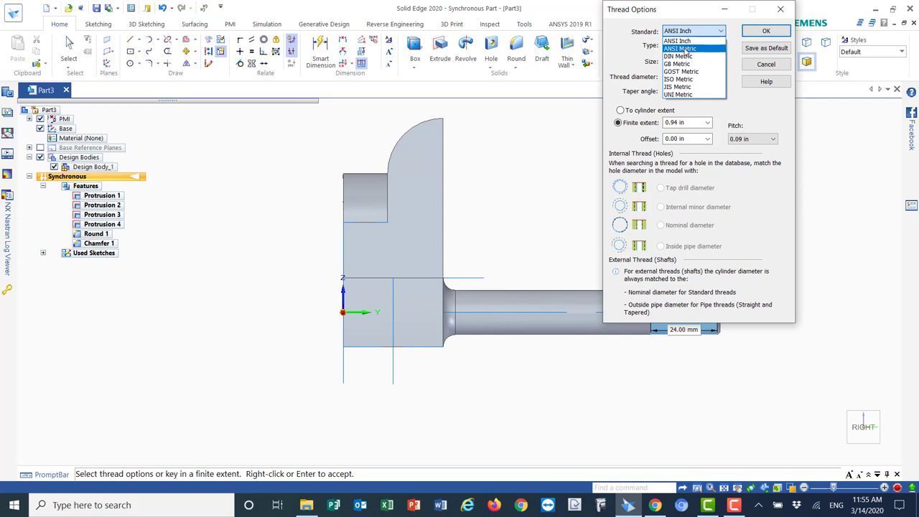
left_click(684, 49)
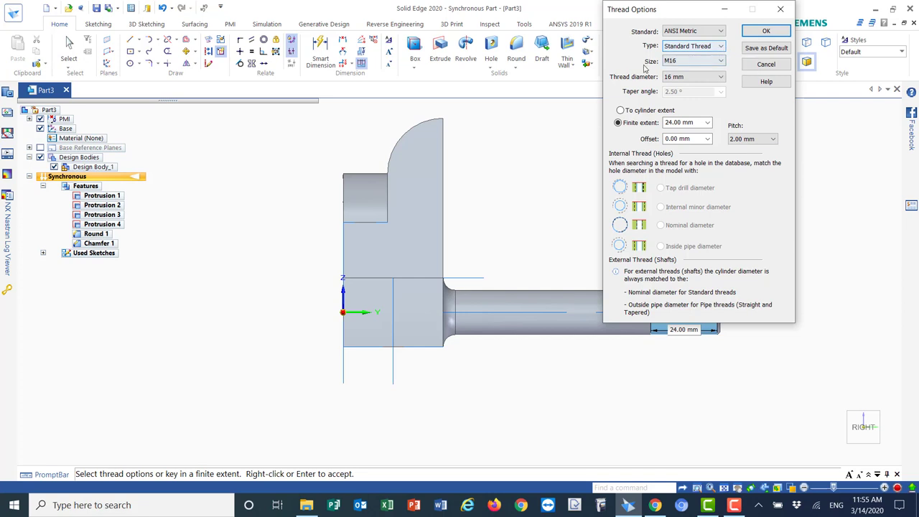
left_click(722, 62)
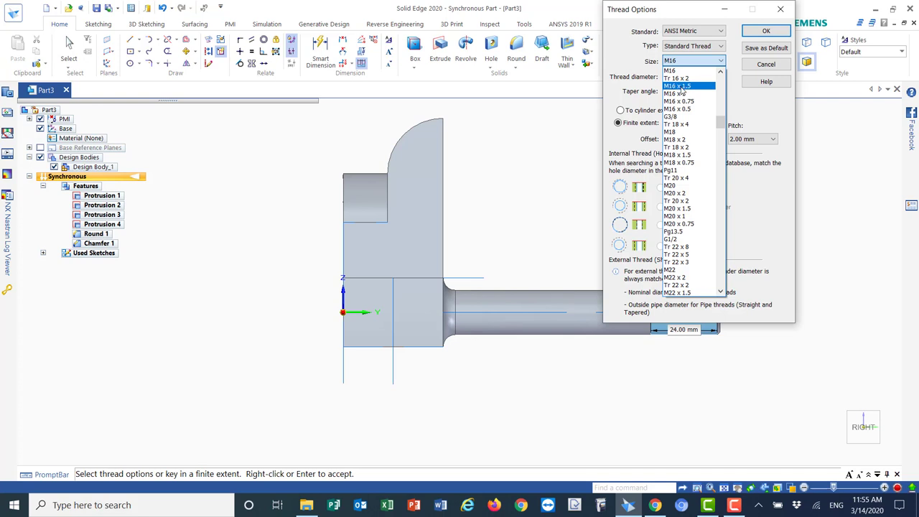
left_click(675, 86)
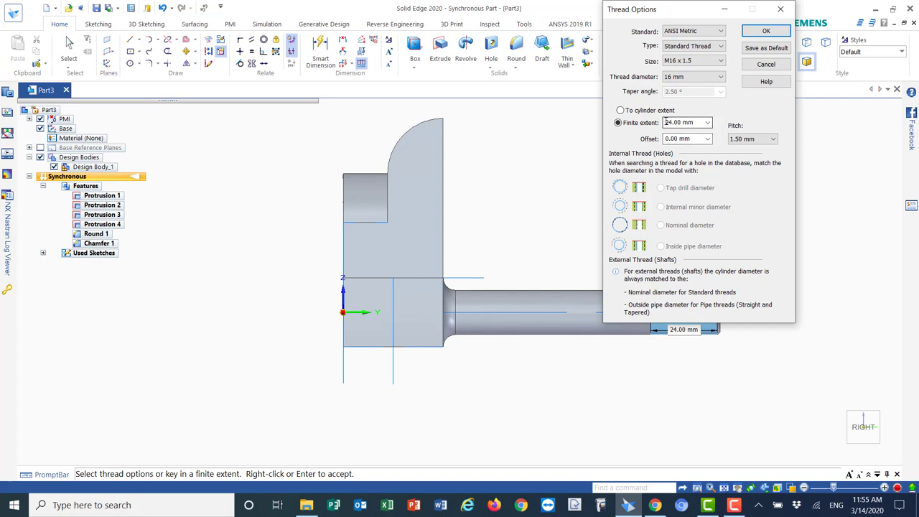
left_click(666, 122)
type("70")
key("Return")
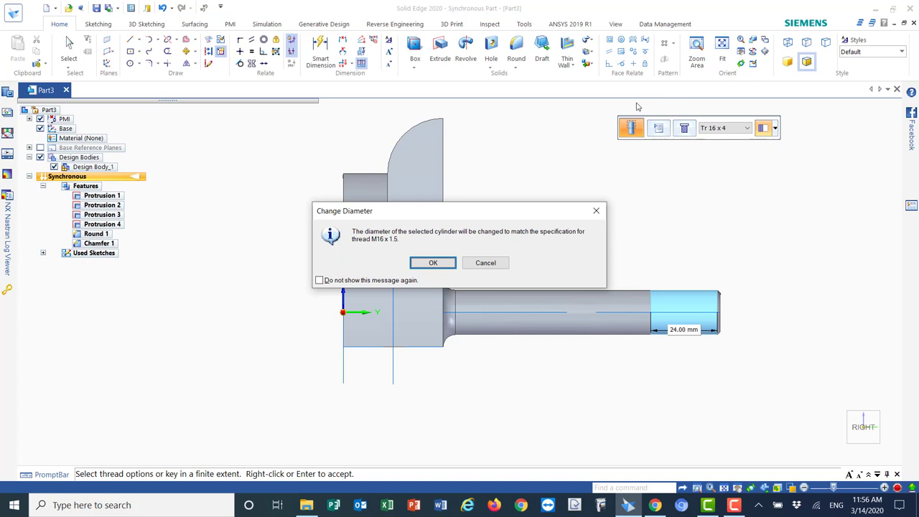
left_click(436, 265)
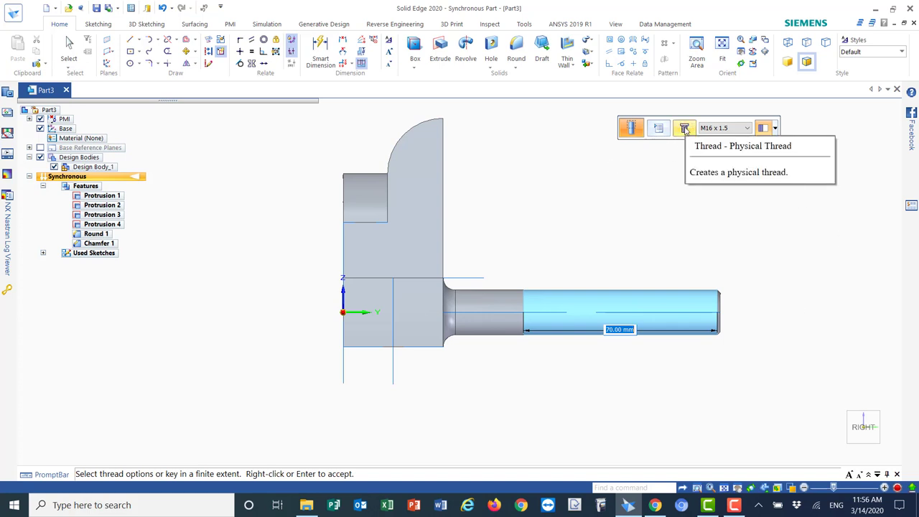
Step: Create the shaft thread as a physical thread and return the model to the isometric home view
left_click(684, 129)
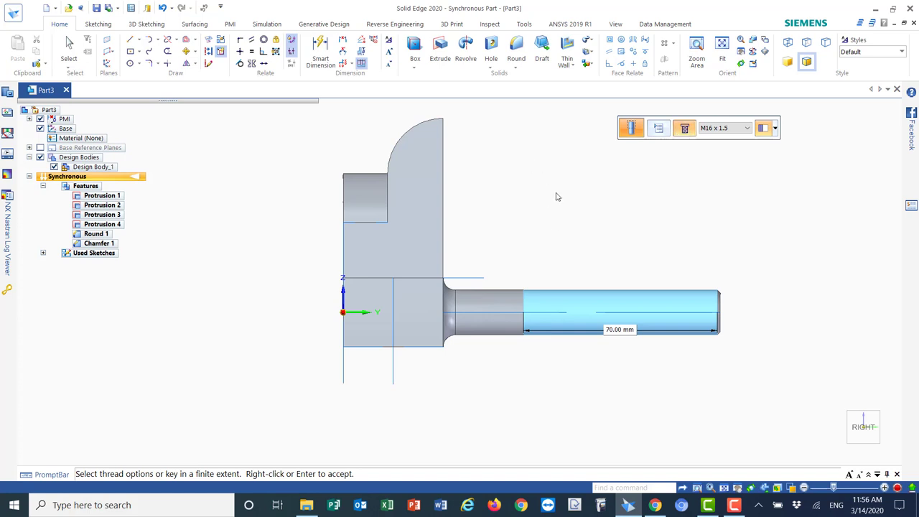
left_click(69, 45)
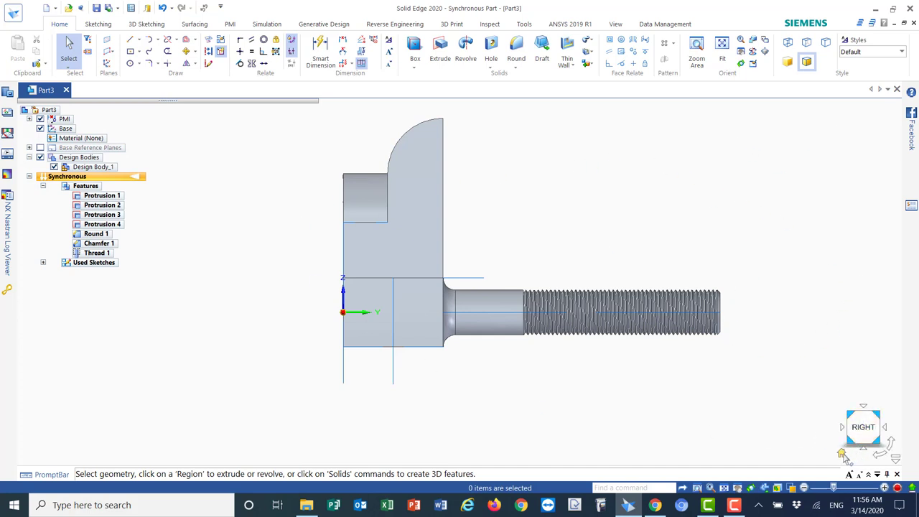
left_click(842, 455)
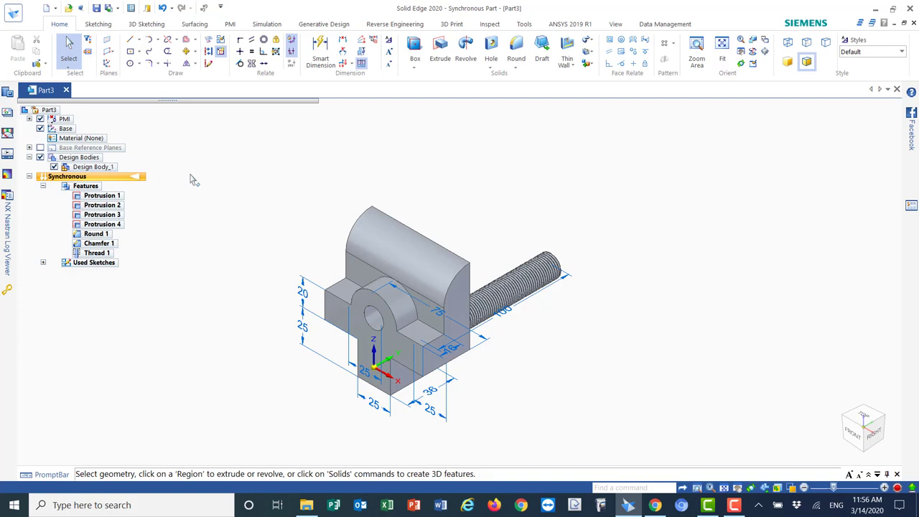
left_click(12, 14)
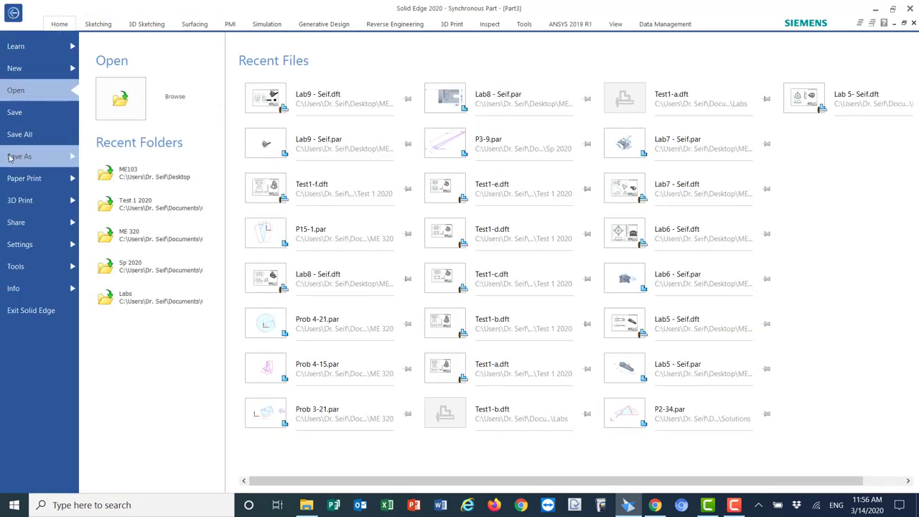
left_click(10, 159)
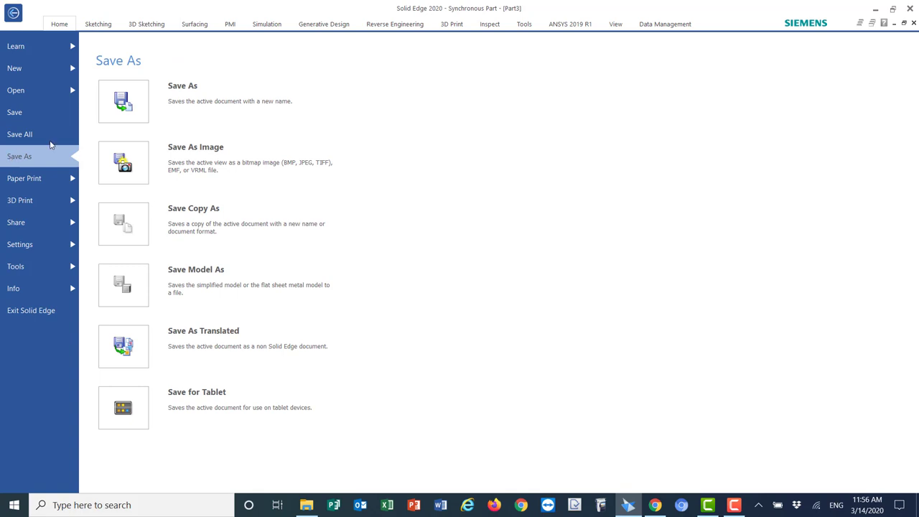
left_click(184, 104)
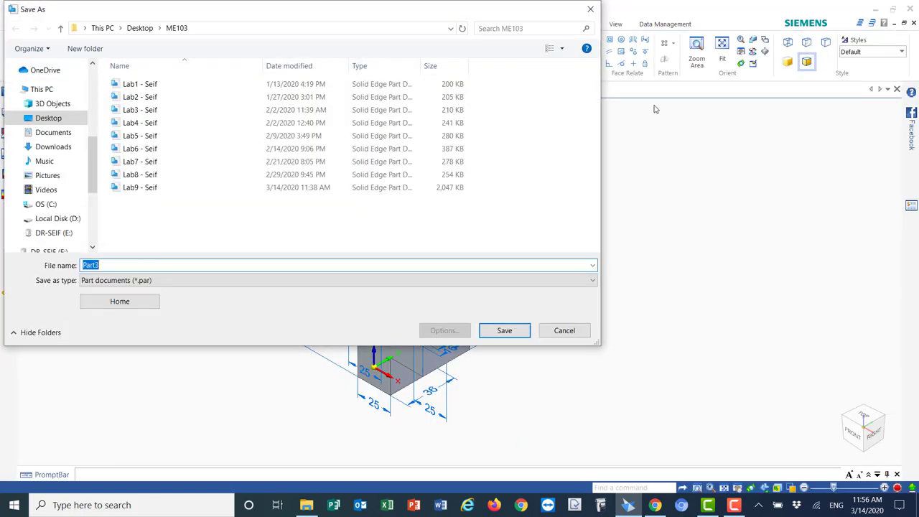
left_click(126, 188)
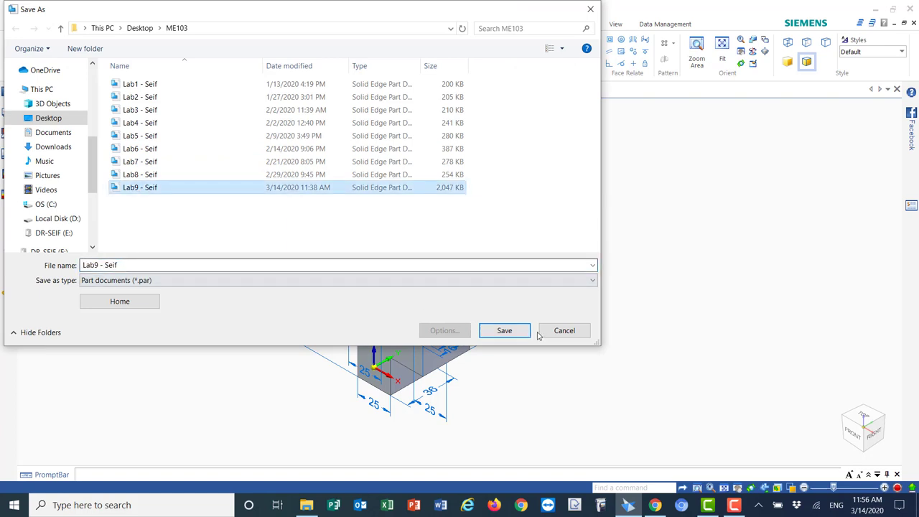
left_click(564, 330)
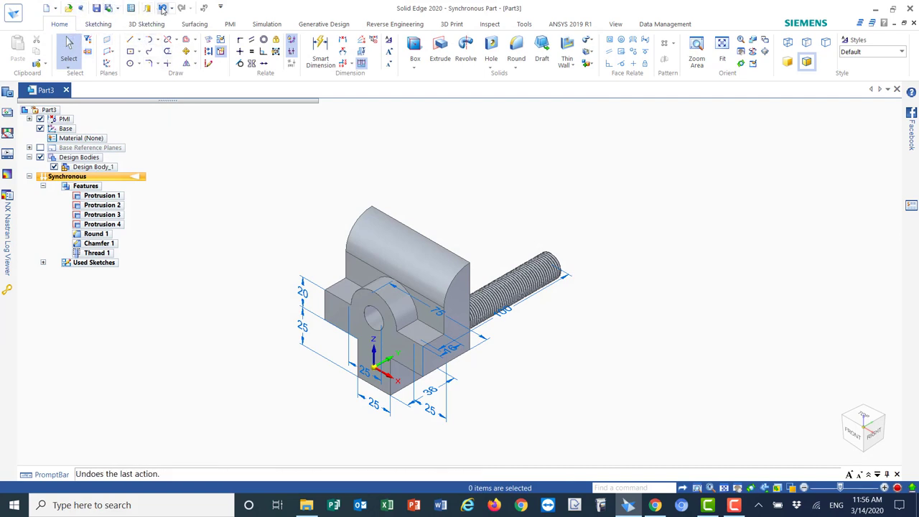
Step: Create a new draft document from the ansi inch draft.dft standard template
left_click(12, 14)
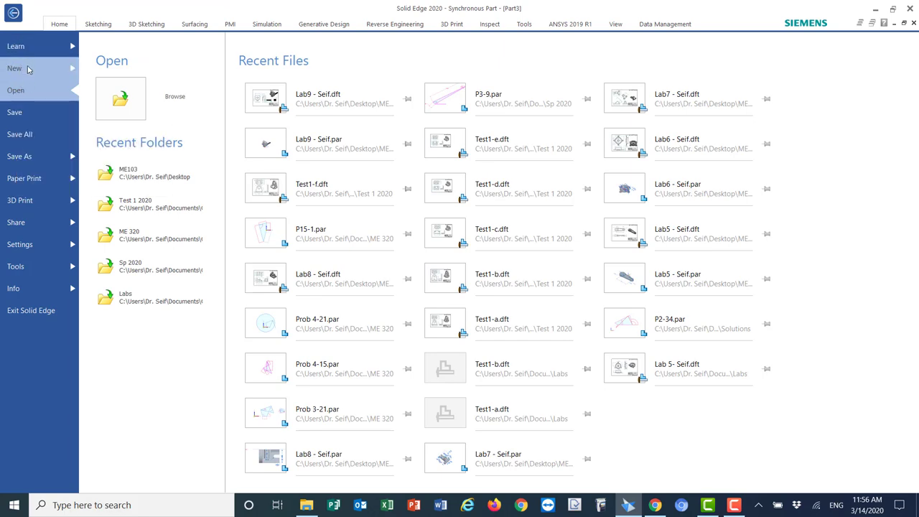
left_click(29, 68)
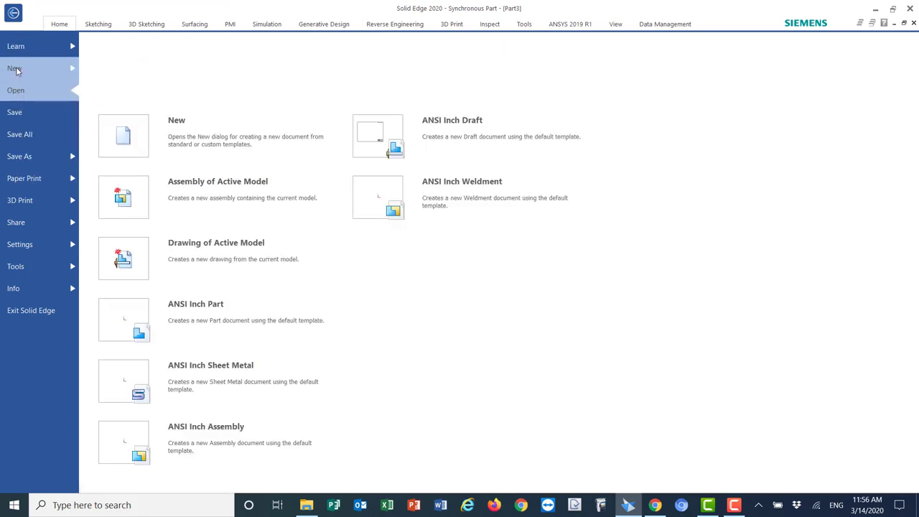
left_click(174, 135)
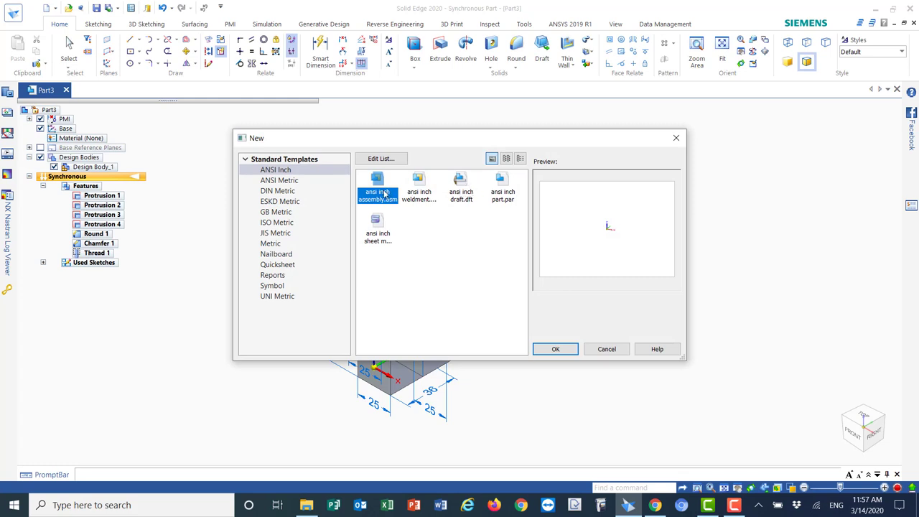
left_click(467, 189)
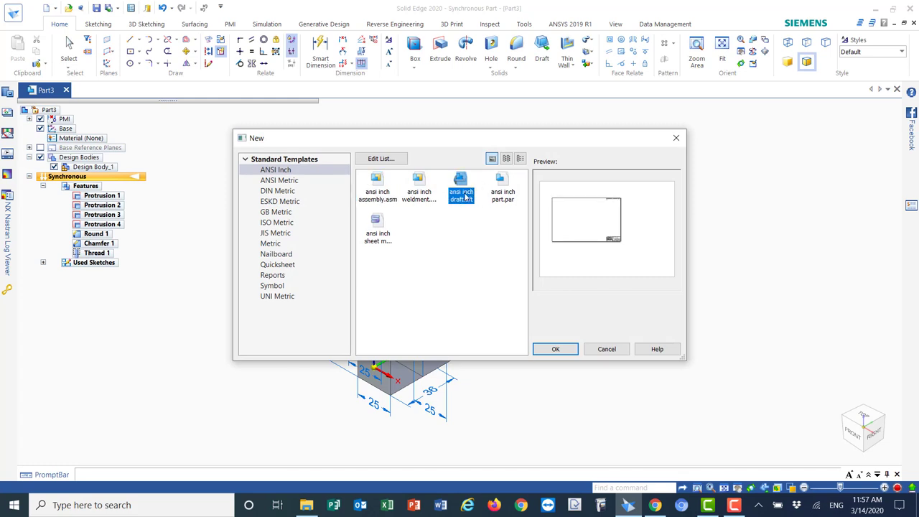
left_click(556, 350)
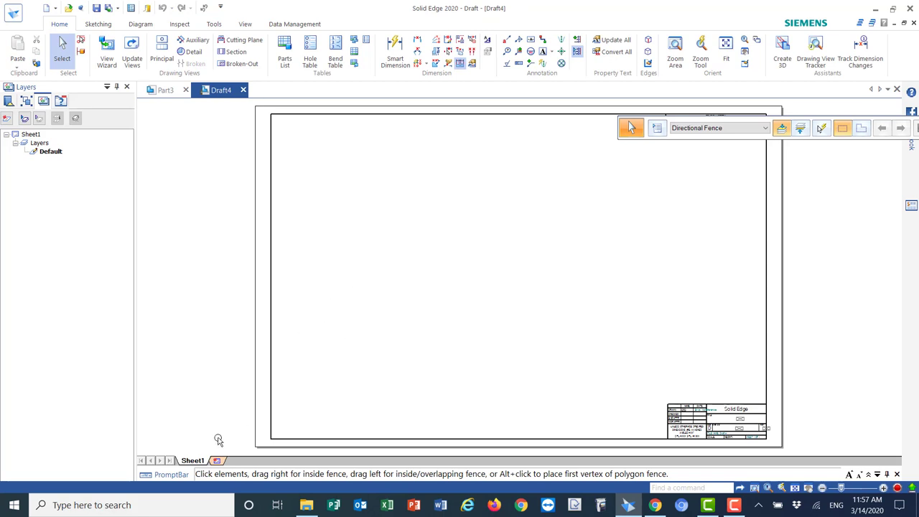
Step: Set the background of Sheet1 to B-Sheet and fit the sheet in the window
double_click(199, 460)
left_click(502, 199)
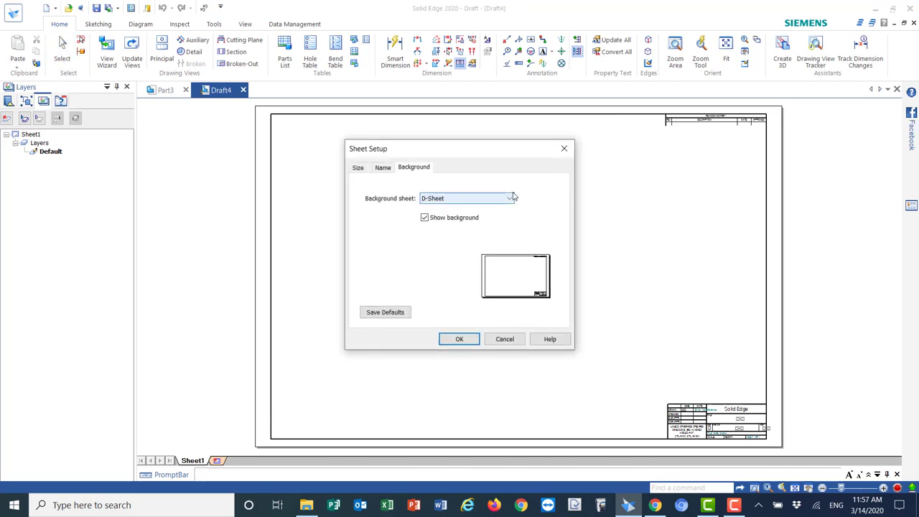
left_click(431, 224)
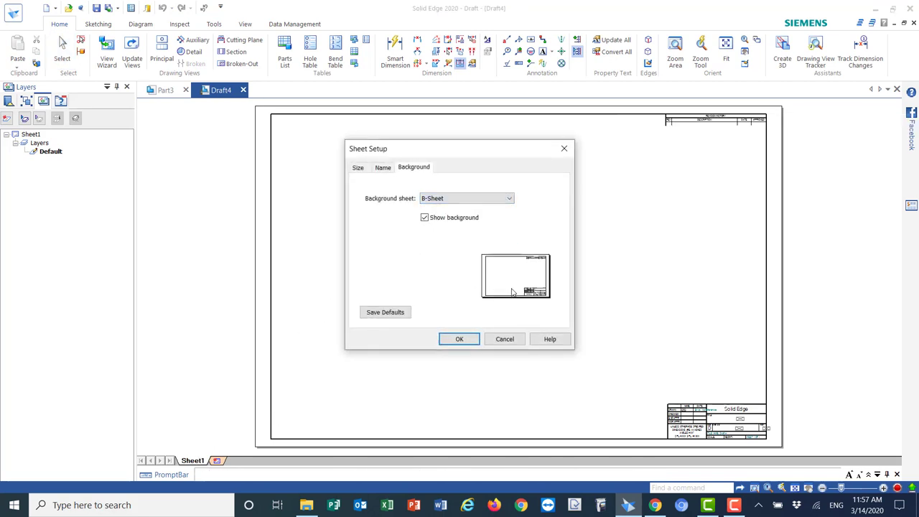
left_click(462, 338)
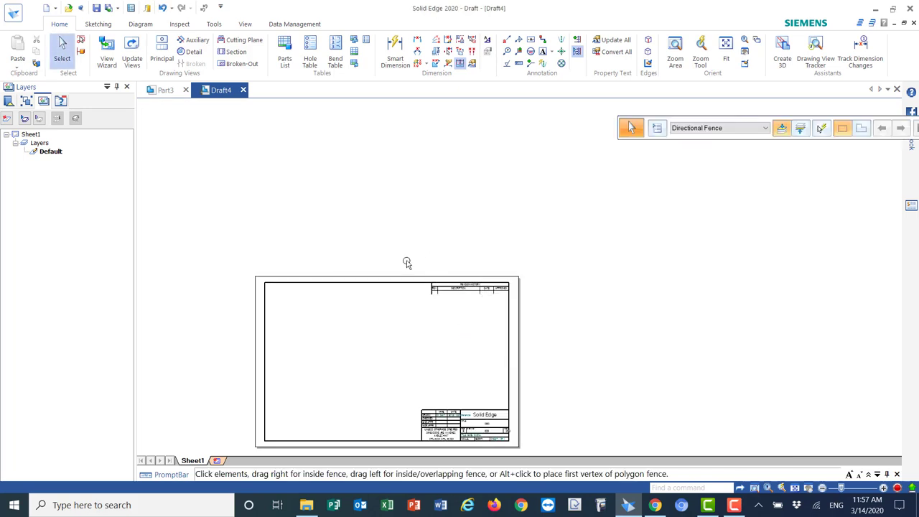
left_click(727, 45)
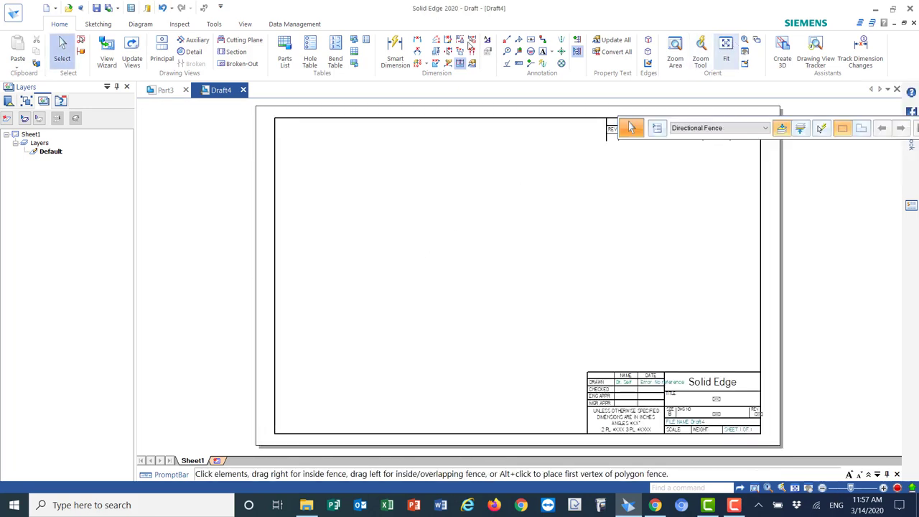
Step: Place a front view of the Lab9 part at 1:1 scale in the left part of the sheet
left_click(107, 48)
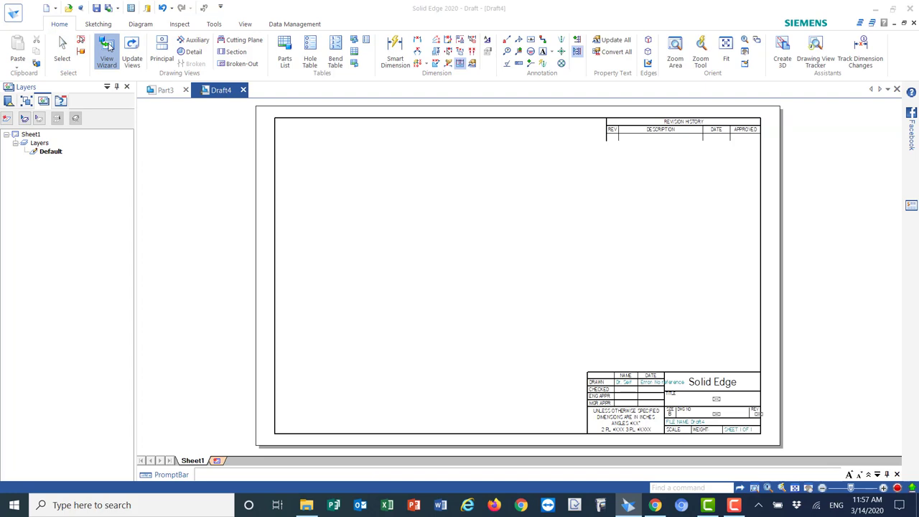
left_click(140, 187)
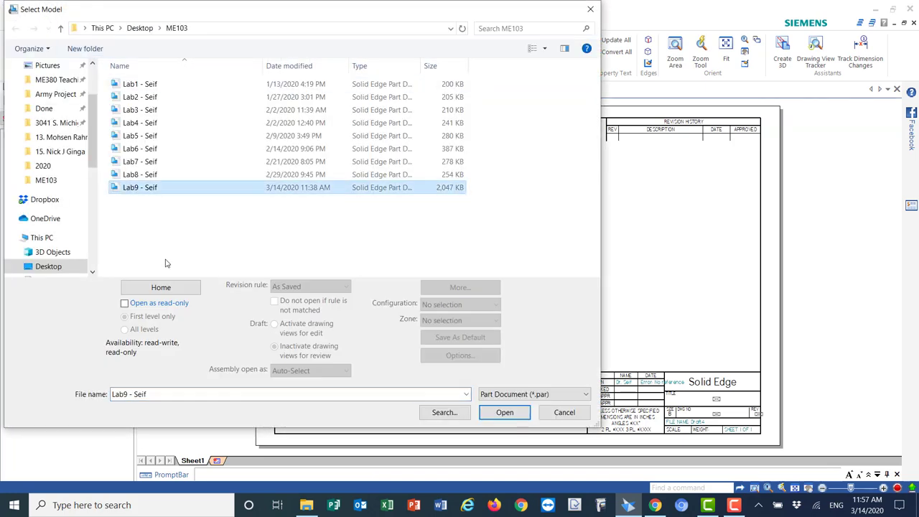
left_click(505, 412)
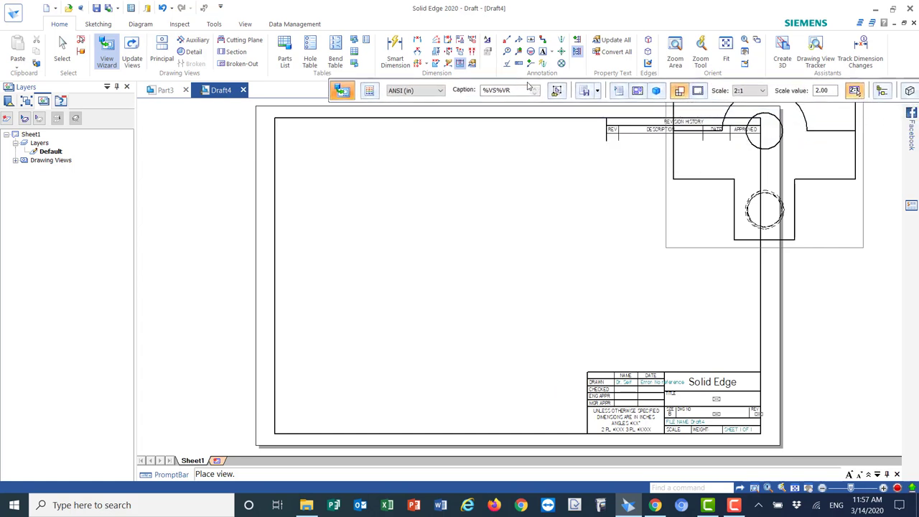
left_click(763, 91)
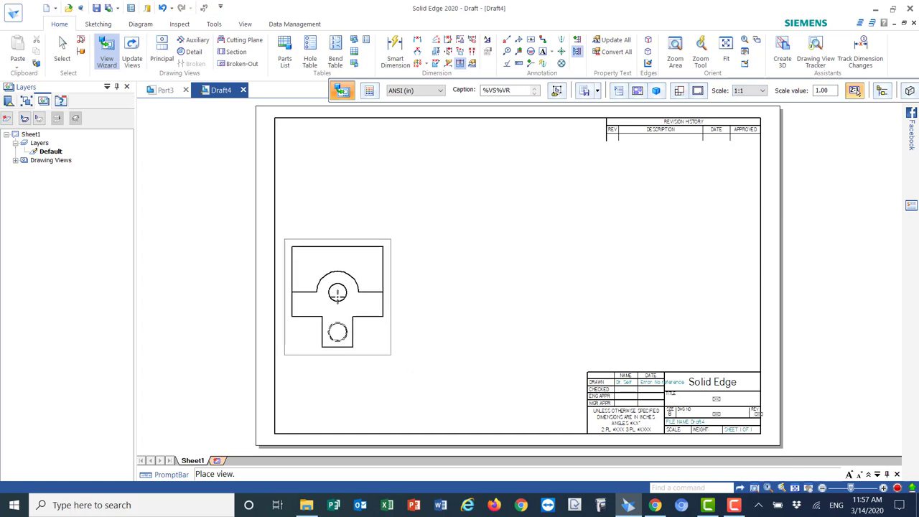
left_click(349, 291)
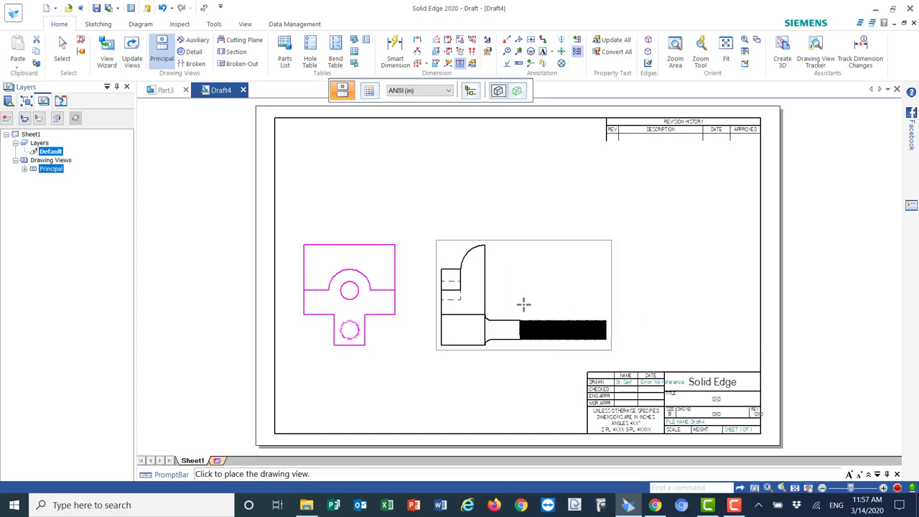
Step: Project a side view to the right of the front view and a pictorial view above them
left_click(536, 304)
key("Escape")
left_click(361, 262)
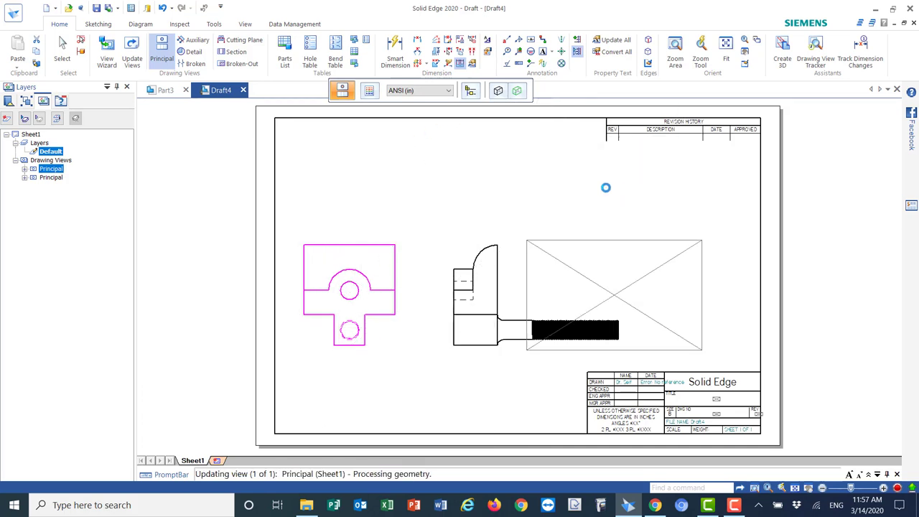
left_click(492, 160)
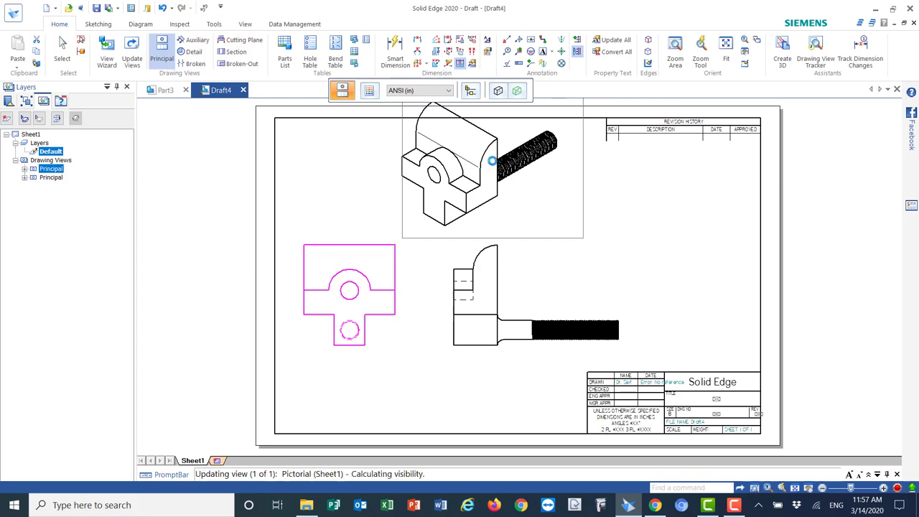
key("Escape")
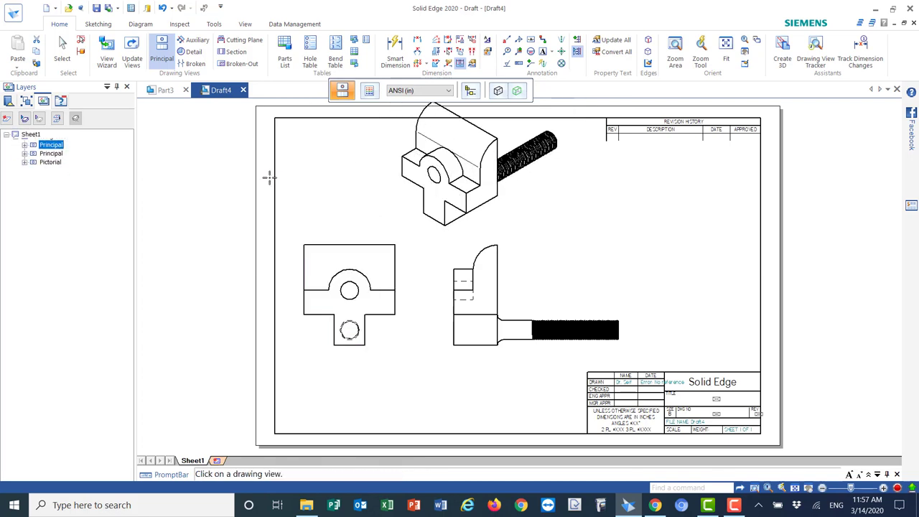
Step: Move the pictorial view to the sheet's upper right corner, below the revision history table
left_click(62, 50)
left_click(348, 301)
left_click_drag(445, 174, 636, 215)
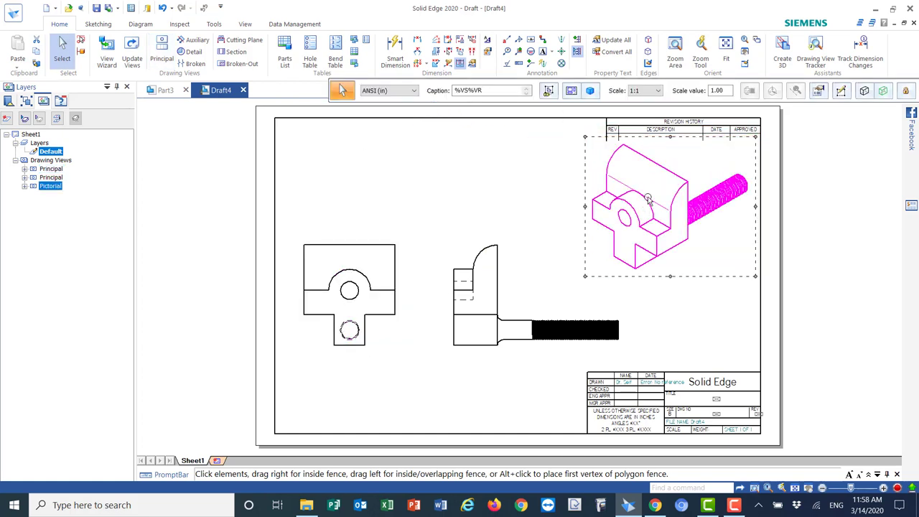
Step: Set the pictorial view to Grayscale Shaded with Edges and update the view
left_click_drag(341, 90, 210, 84)
left_click(733, 86)
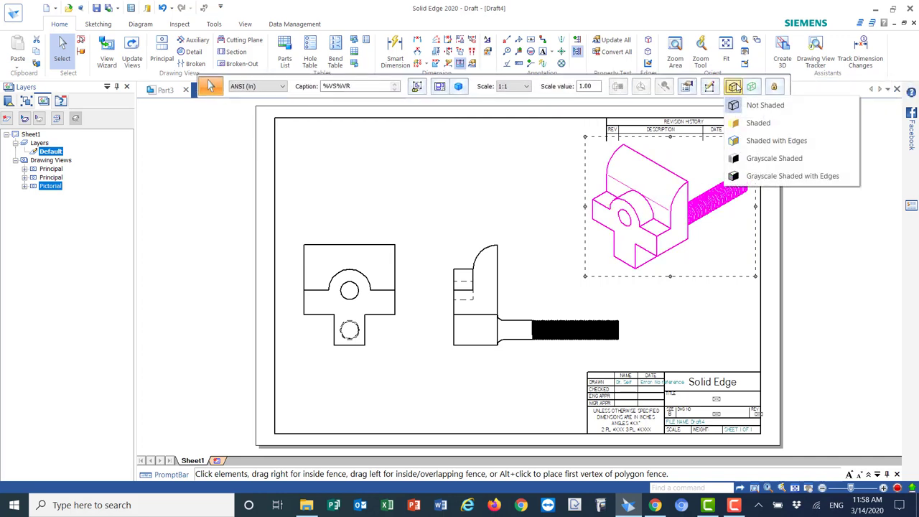
left_click(774, 178)
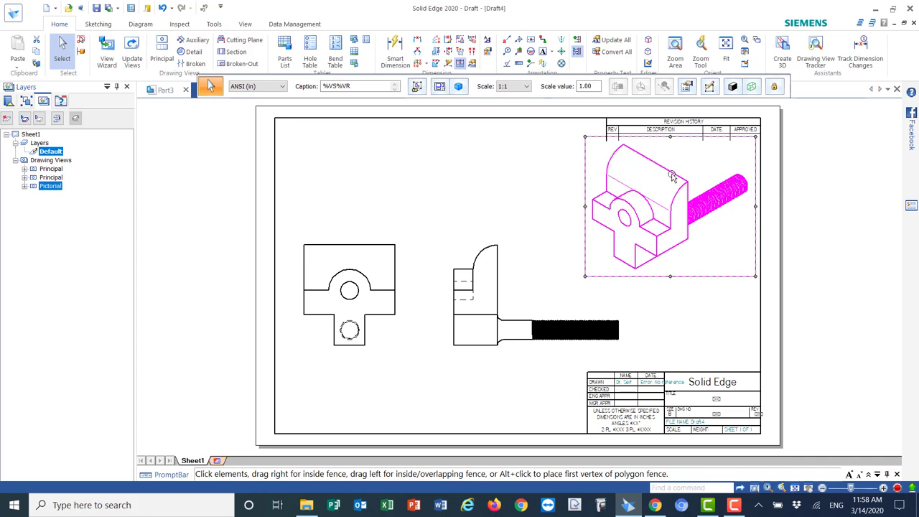
left_click(732, 86)
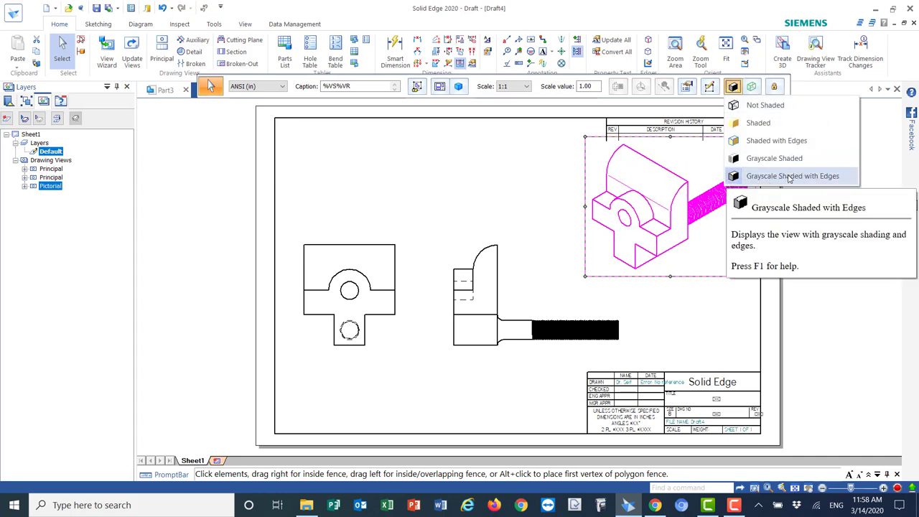
left_click(768, 176)
right_click(646, 199)
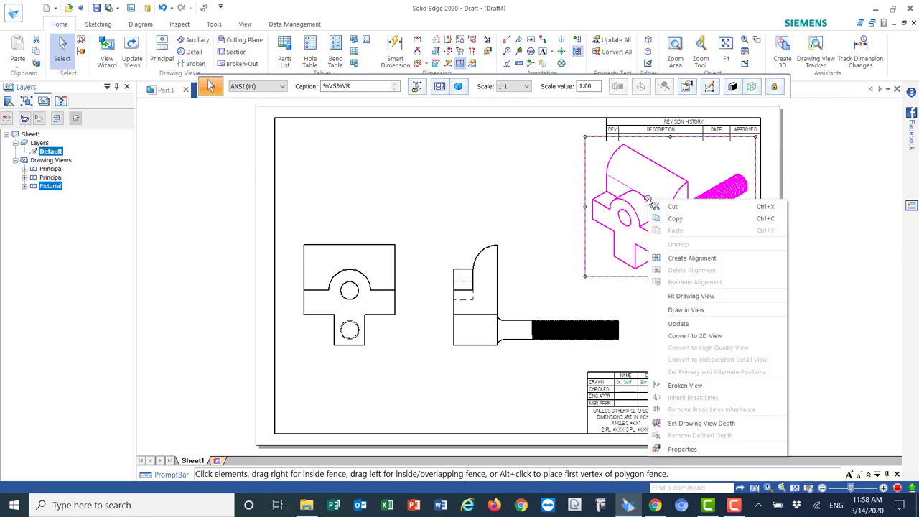
left_click(683, 327)
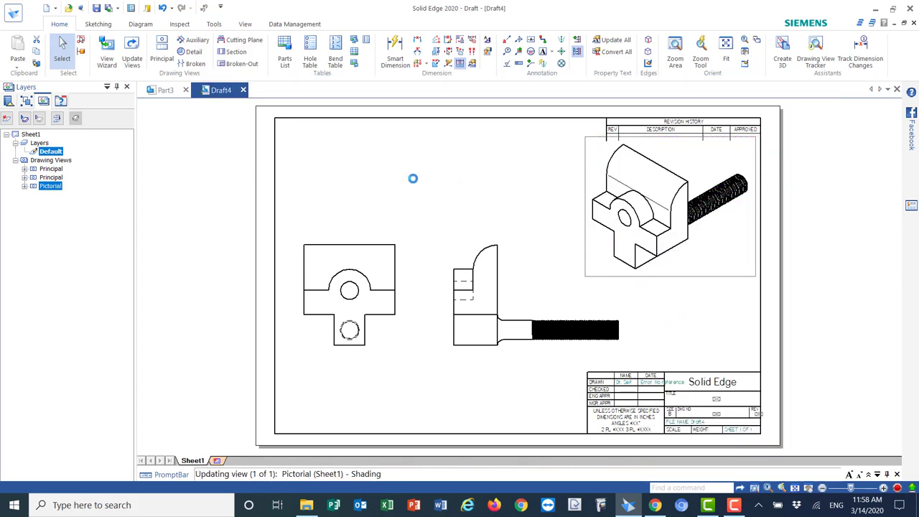
left_click(678, 336)
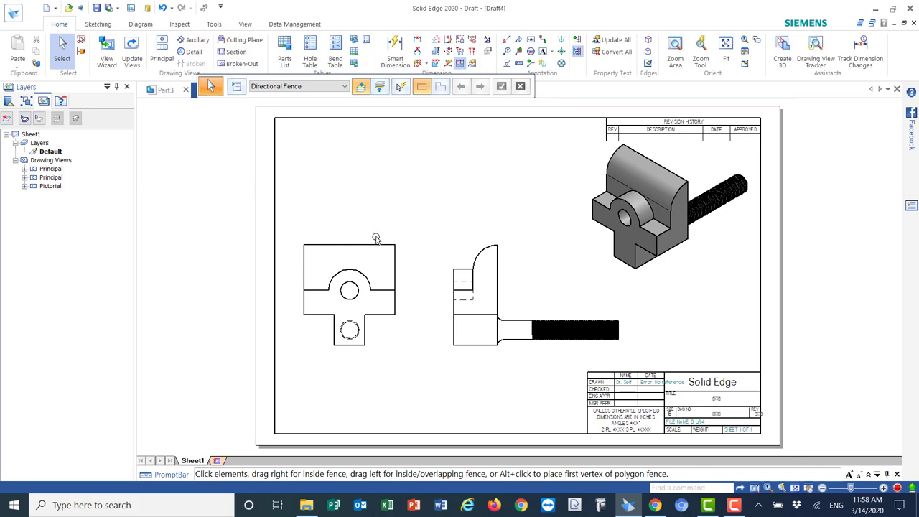
Step: Set up Smart Dimension with the ANSI (mm) style and a text scale of 1.75
left_click(394, 43)
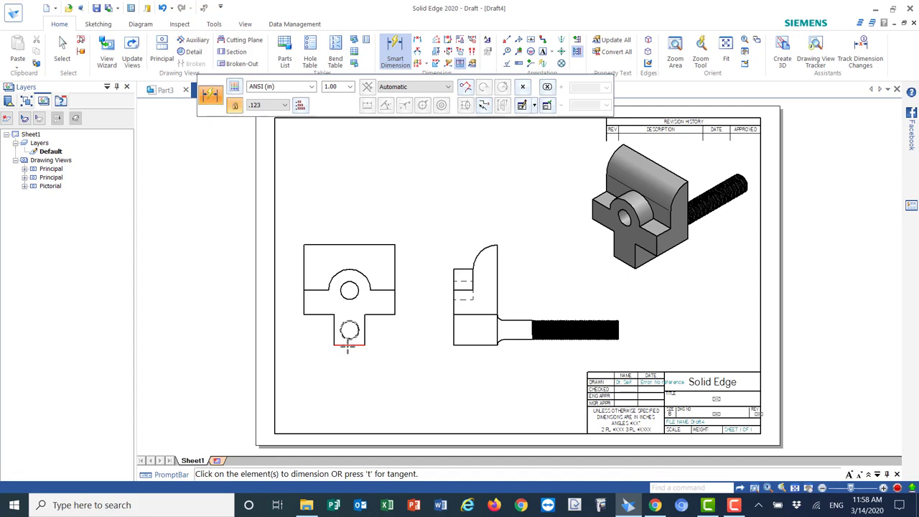
left_click(379, 314)
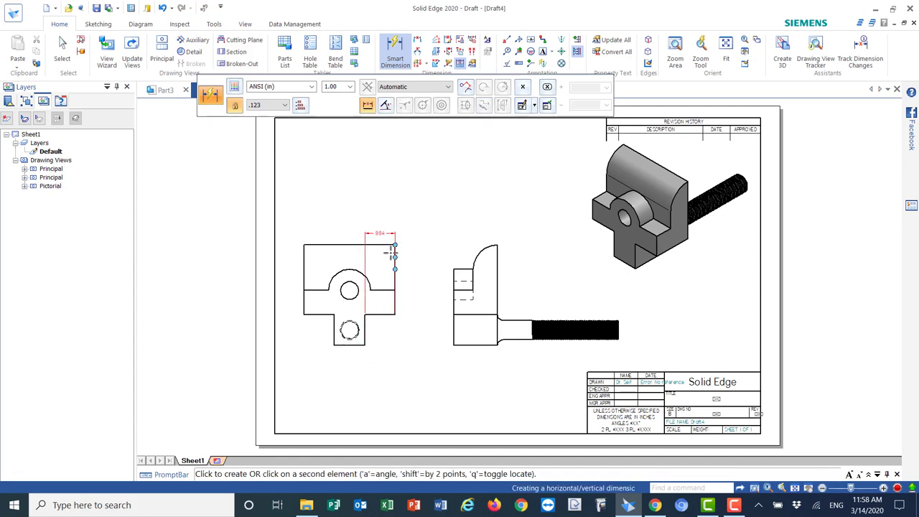
right_click(381, 298)
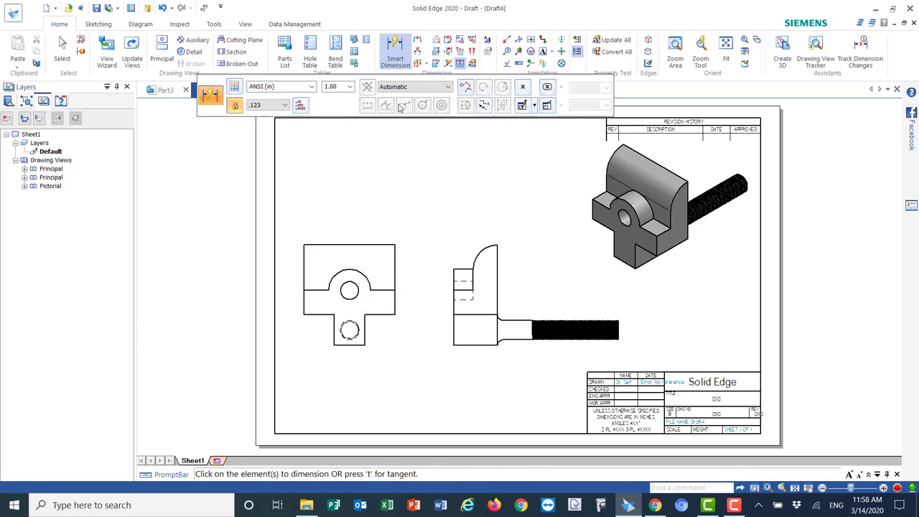
left_click(288, 89)
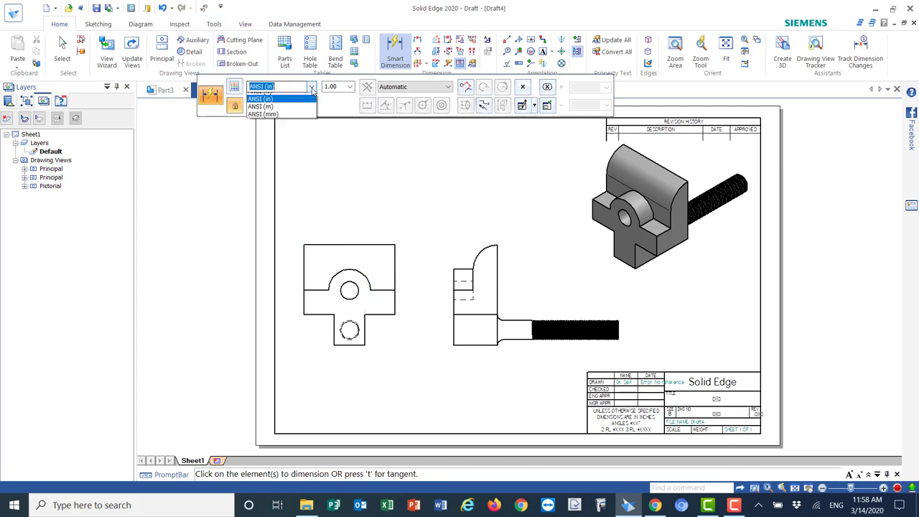
left_click(261, 128)
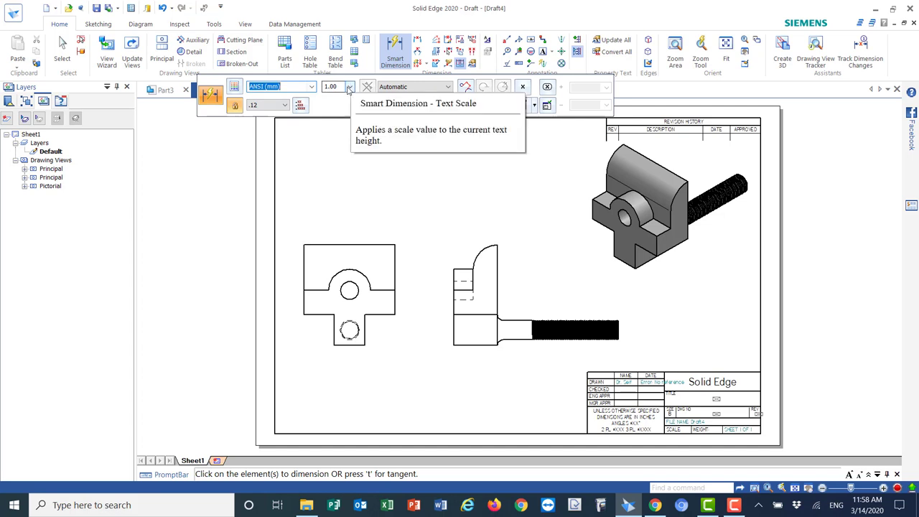
left_click(335, 87)
left_click(331, 98)
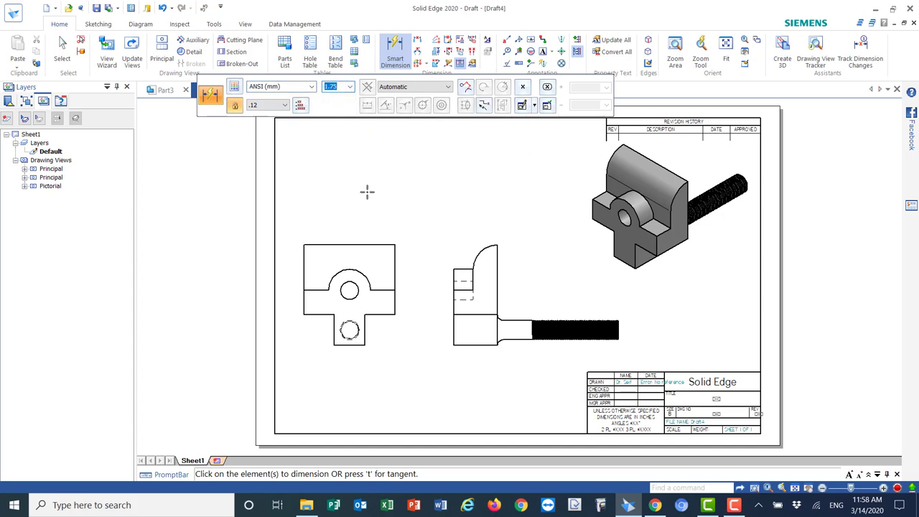
Step: Dimension the widths of the right shoulder, bottom tab and left shoulder below the front view, aligned in one row
left_click(380, 313)
left_click(380, 370)
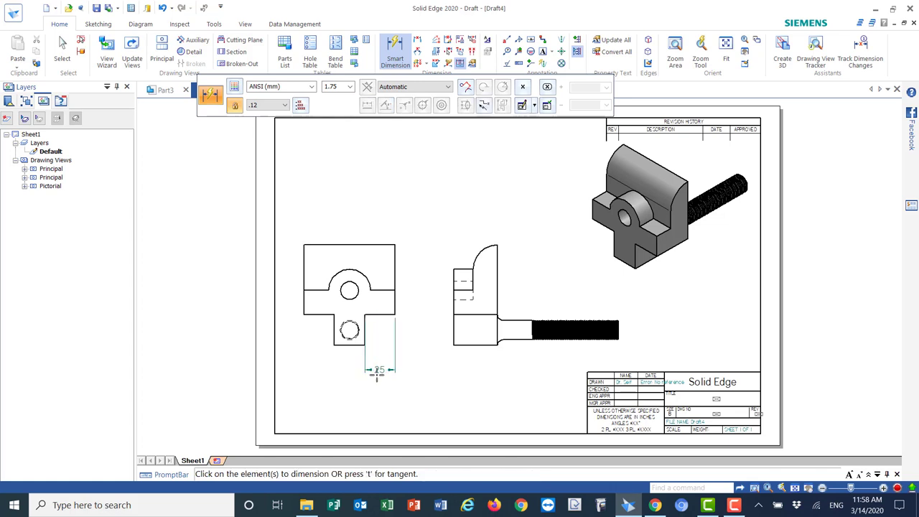
left_click(347, 344)
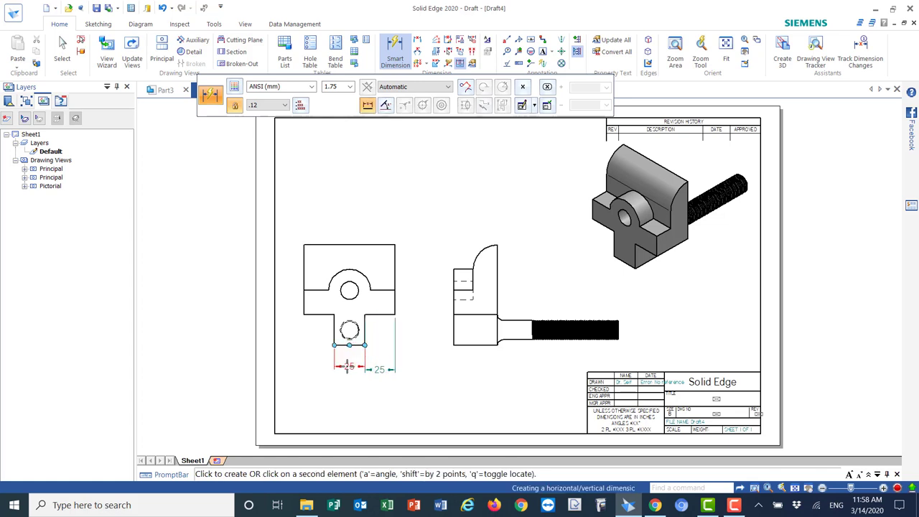
left_click(347, 369)
left_click(315, 314)
left_click(314, 364)
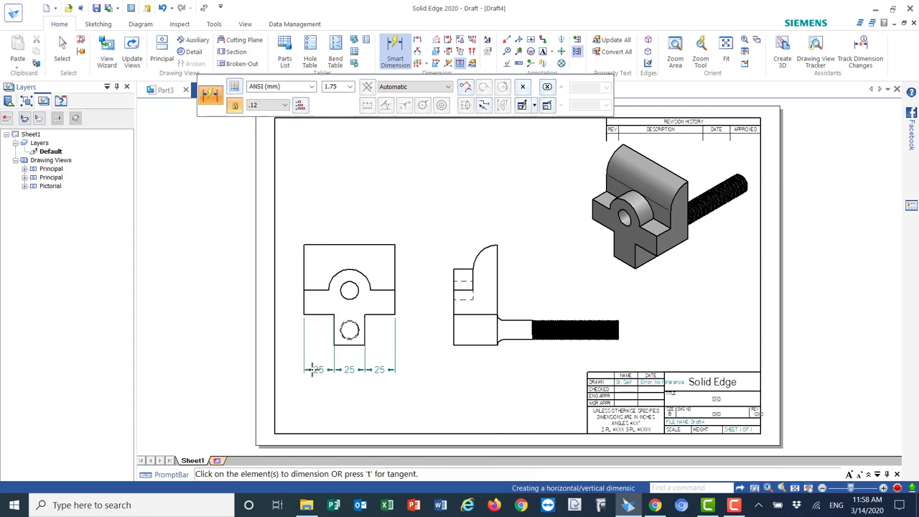
Step: Dimension the height of the front view's lower left edge and the overall width above the view
left_click(303, 302)
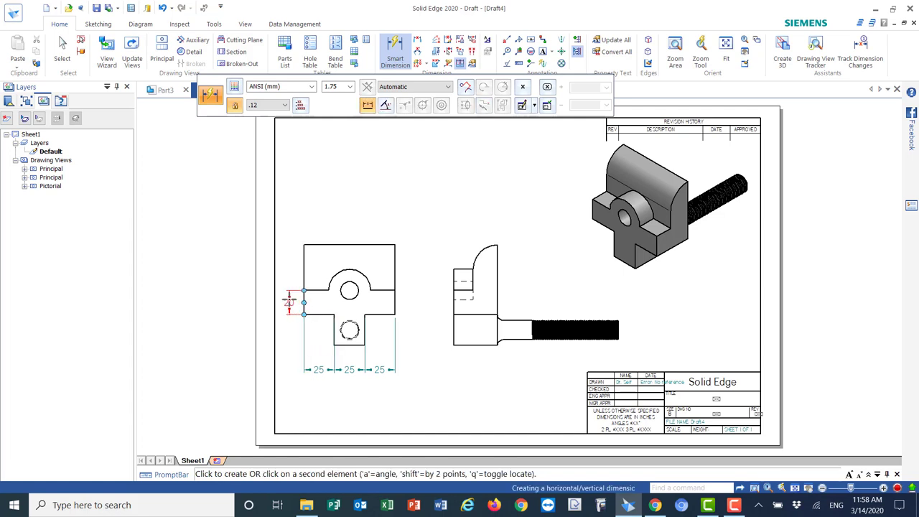
left_click(288, 300)
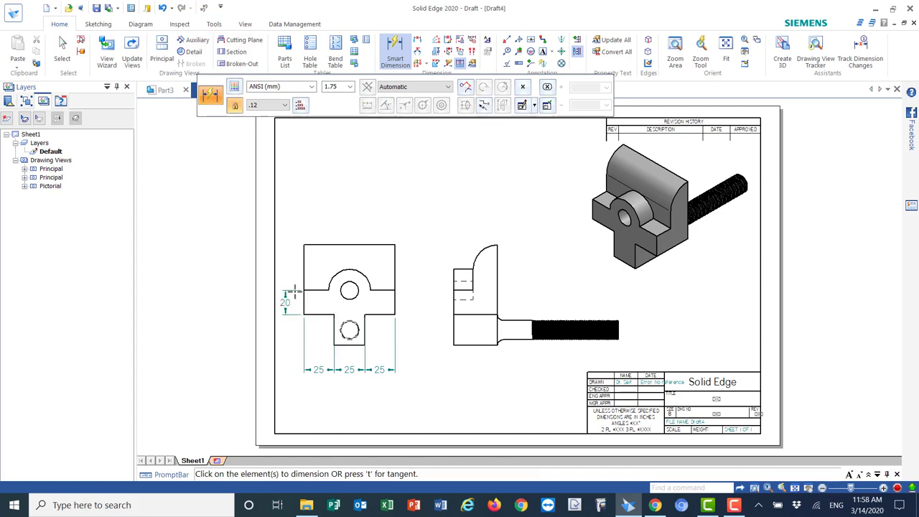
left_click(352, 244)
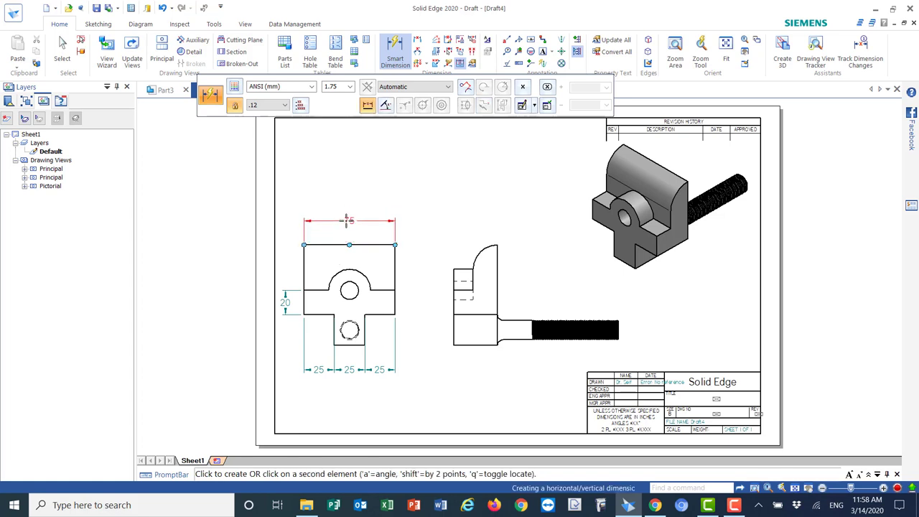
left_click(348, 220)
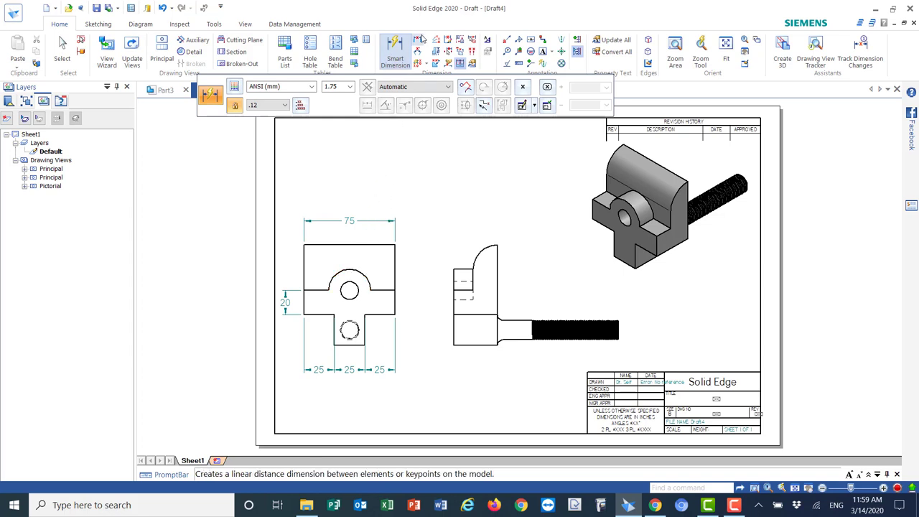
left_click(336, 271)
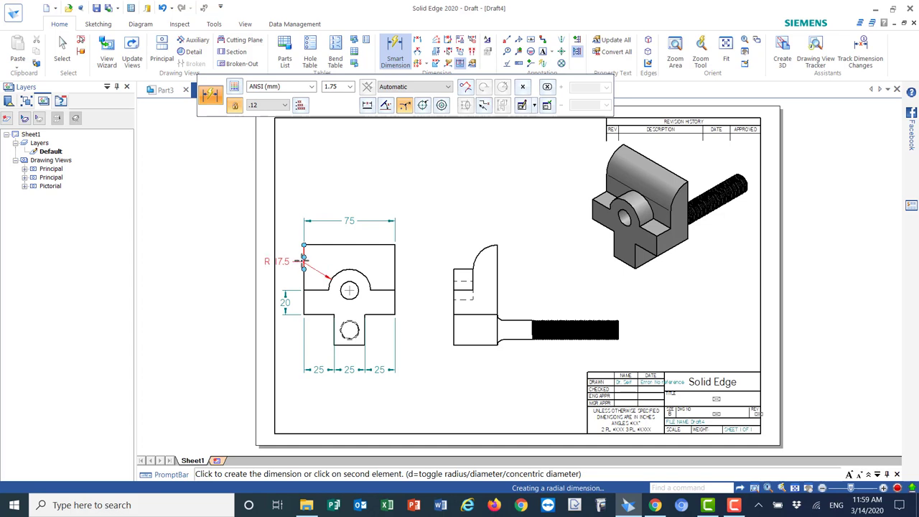
left_click(304, 257)
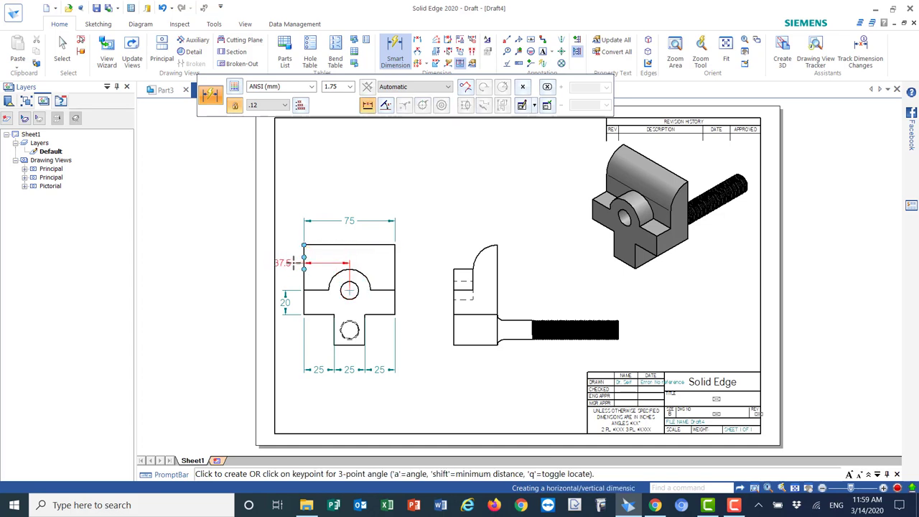
right_click(292, 258)
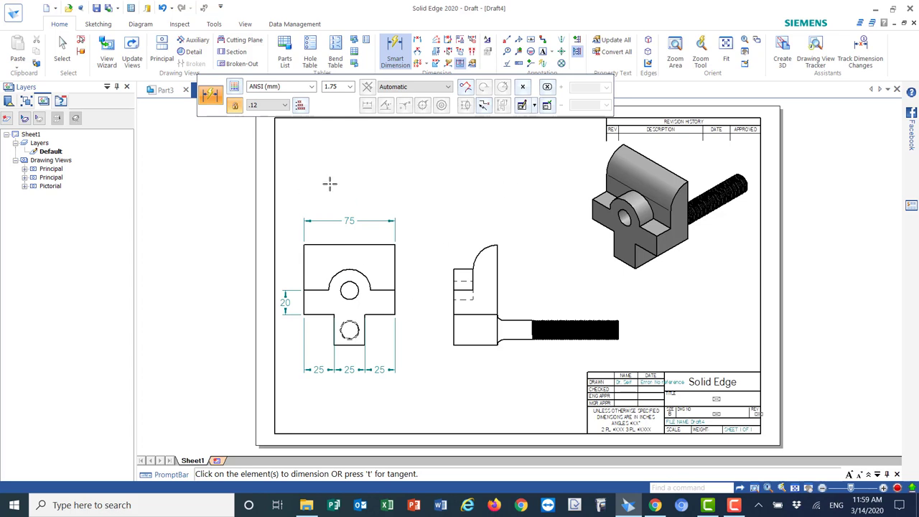
Step: Move the front view with its dimensions slightly to the right, closer to the side view
left_click(62, 50)
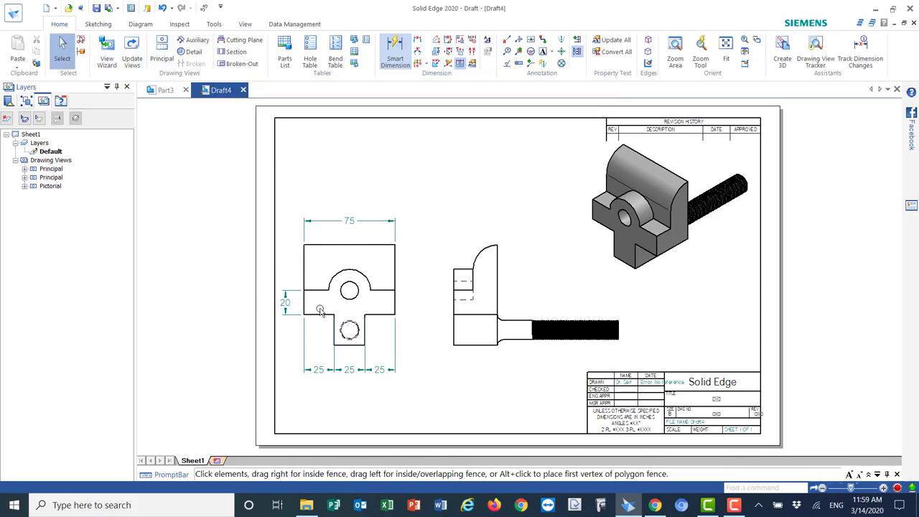
left_click(365, 318)
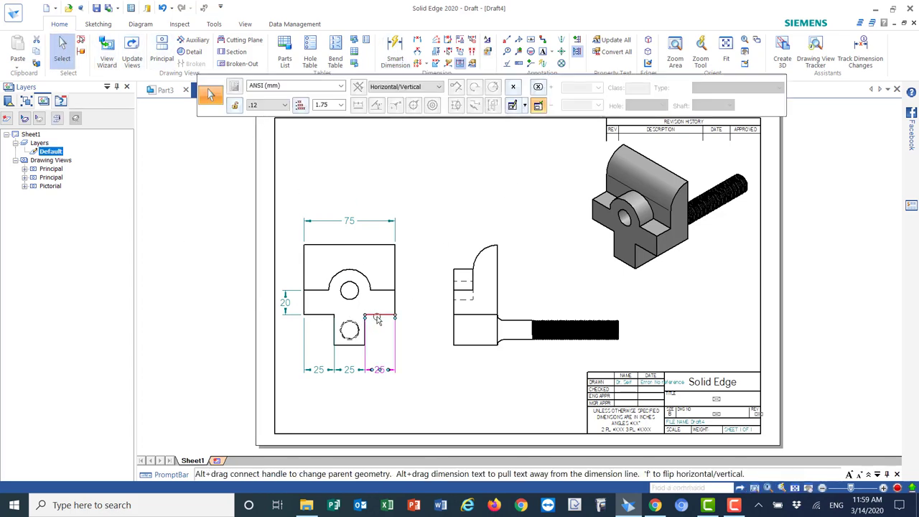
left_click(374, 181)
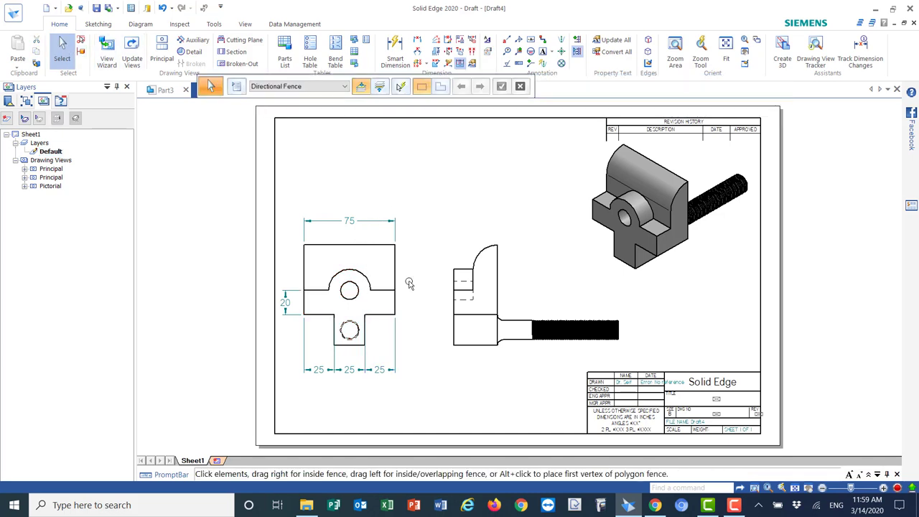
left_click(353, 272)
left_click_drag(352, 272, 369, 267)
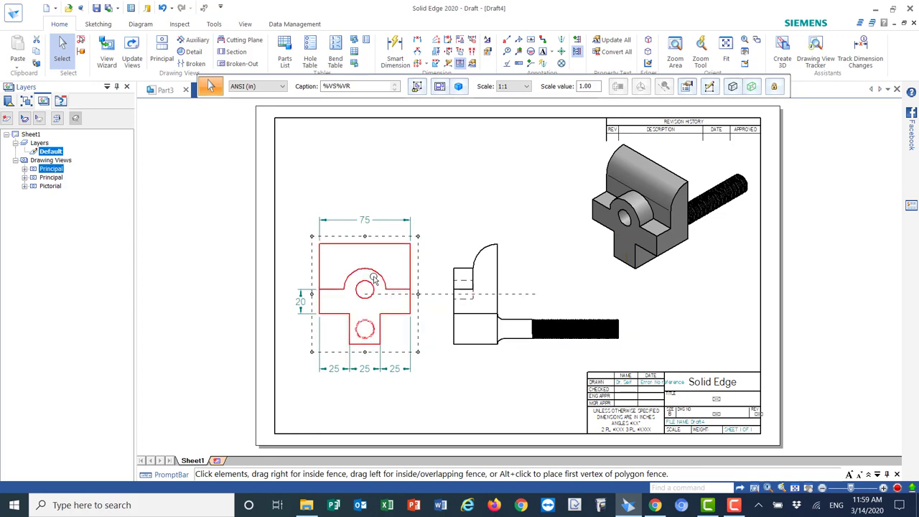
Step: Move the side view slightly upward on the sheet, keeping it aligned with the front view
left_click(464, 306)
left_click_drag(463, 307, 455, 303)
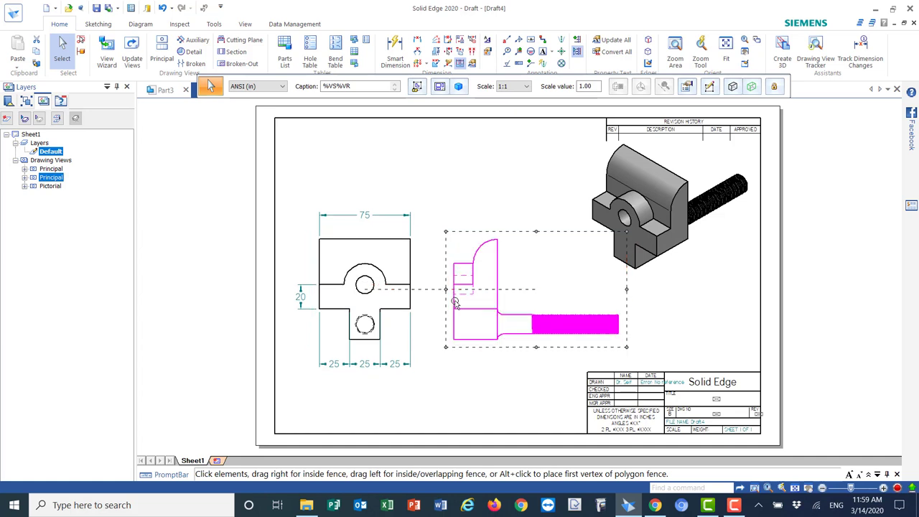
left_click(438, 395)
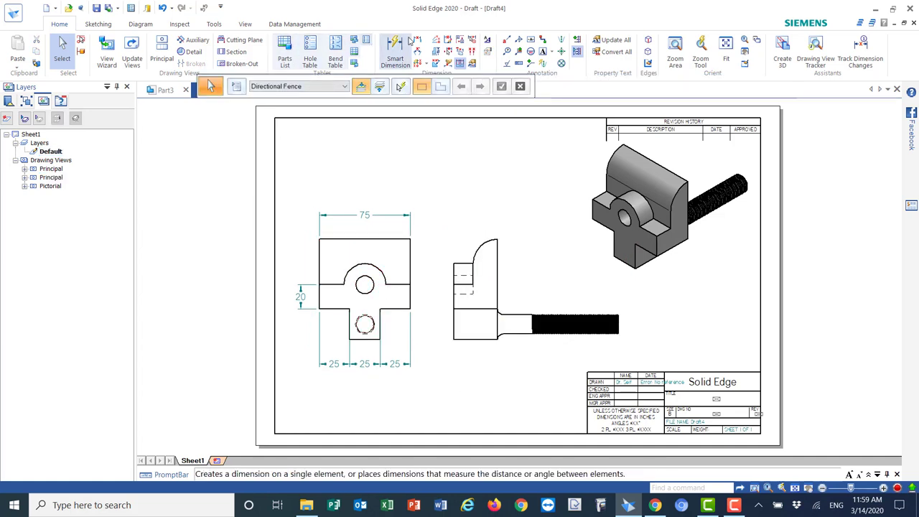
Step: Dimension the boss arc's radius and the centre hole's diameter in the front view, with leaders to opposite sides
left_click(394, 63)
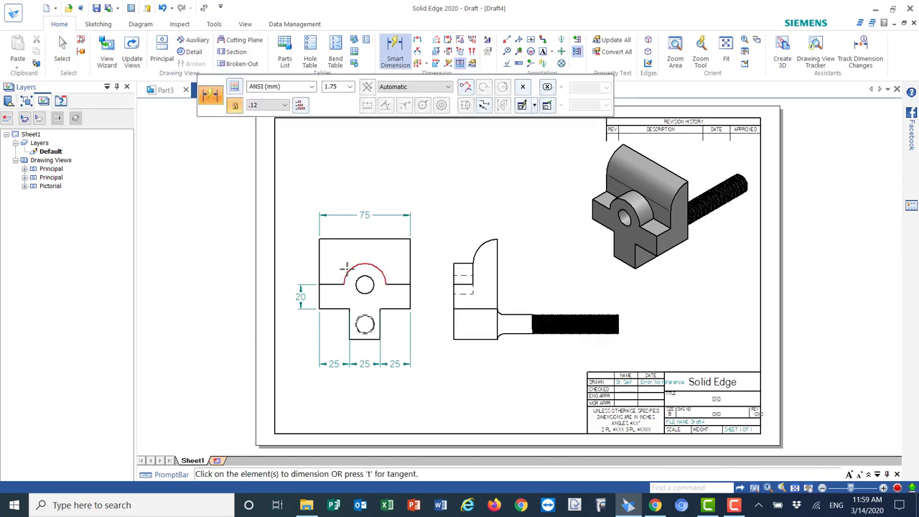
left_click(379, 269)
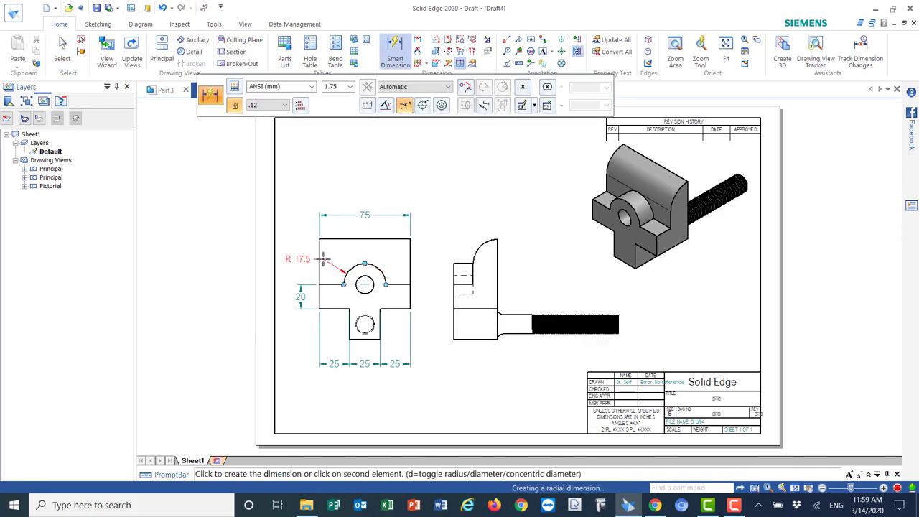
left_click(327, 259)
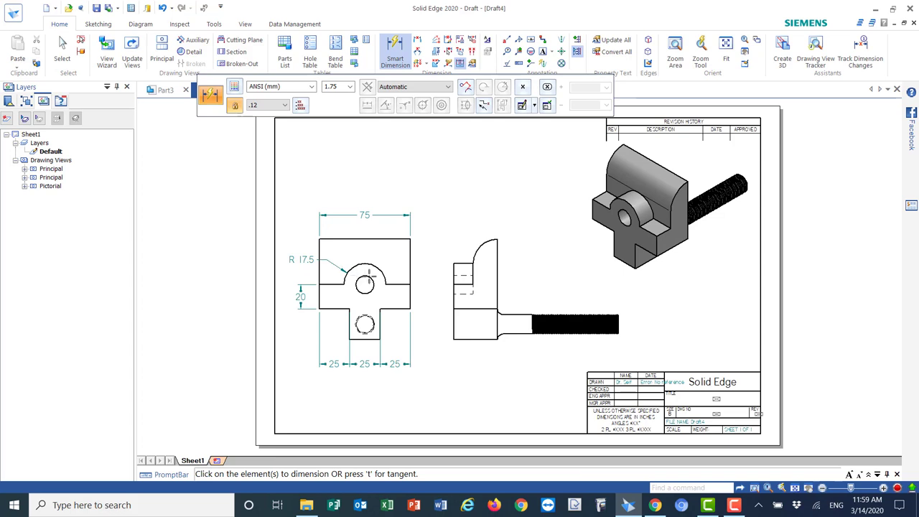
left_click(372, 277)
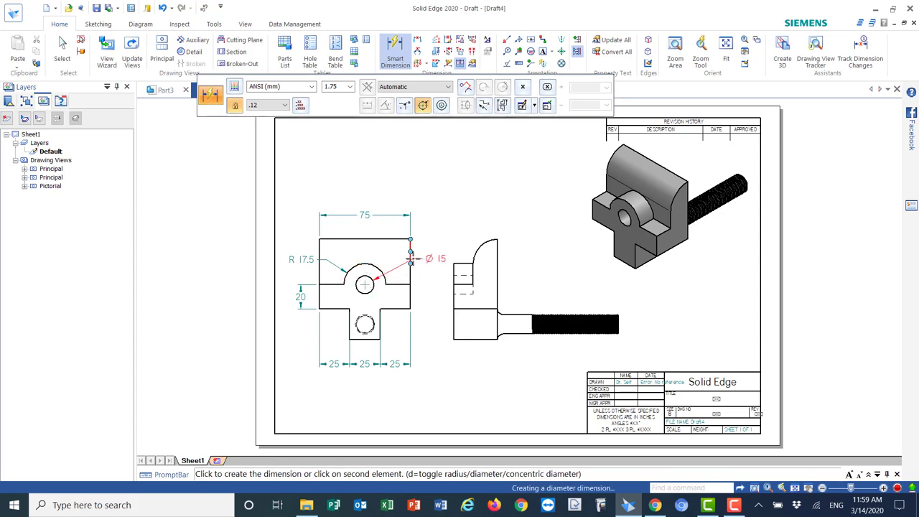
left_click(400, 260)
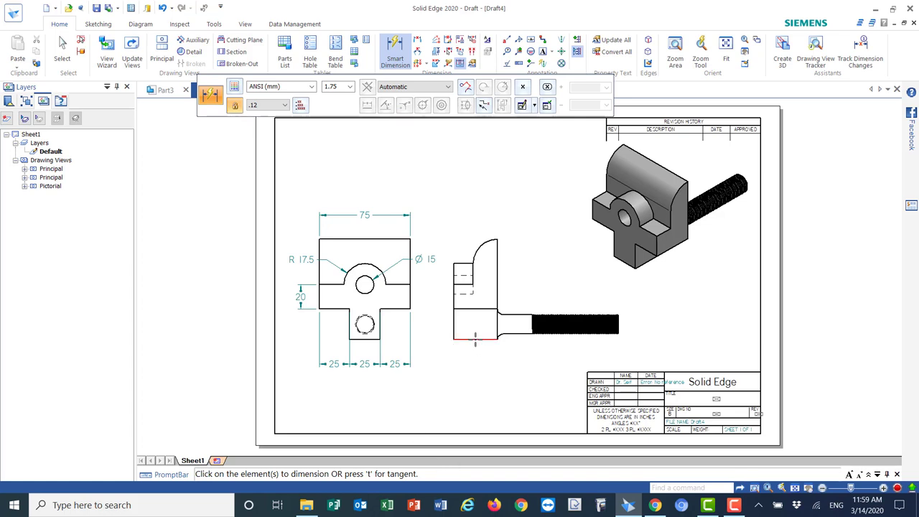
Step: Dimension the base depth below the side view and the two stepped depths in one row above it
left_click(475, 339)
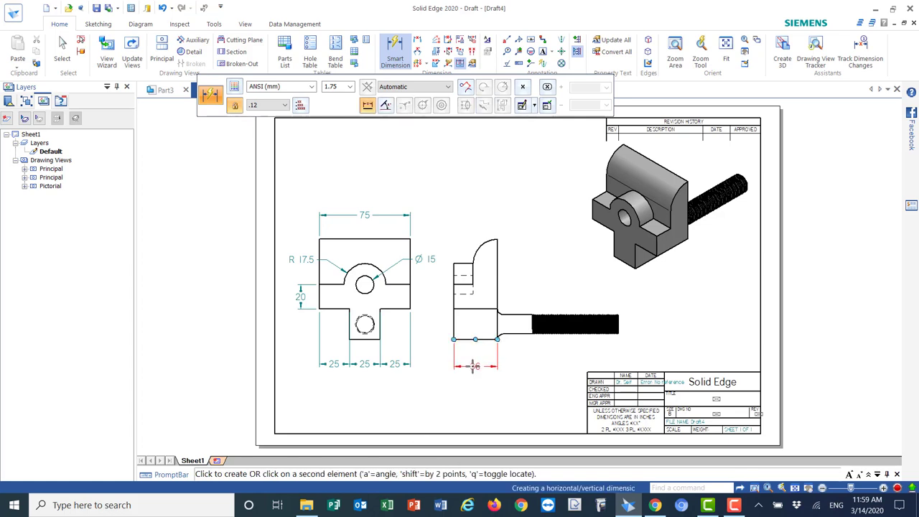
left_click(474, 366)
left_click(417, 40)
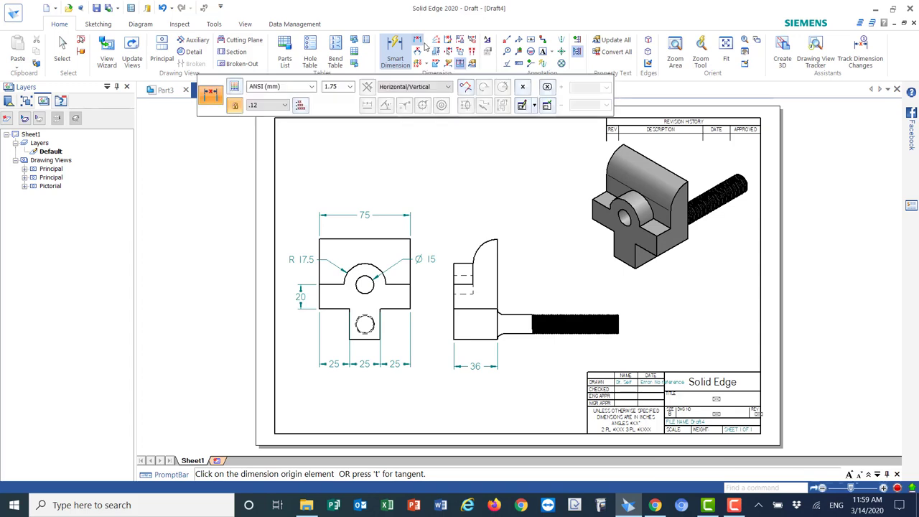
left_click(497, 256)
left_click(473, 273)
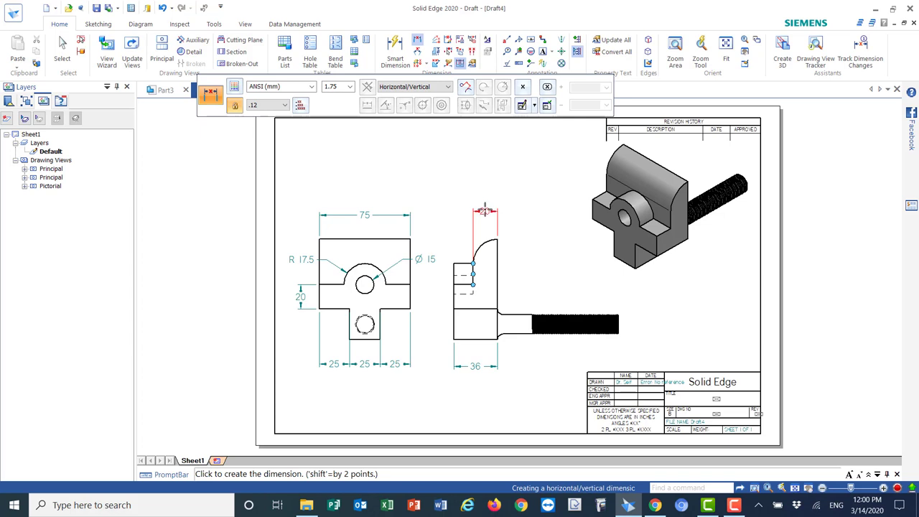
left_click(485, 209)
left_click(454, 270)
left_click(463, 216)
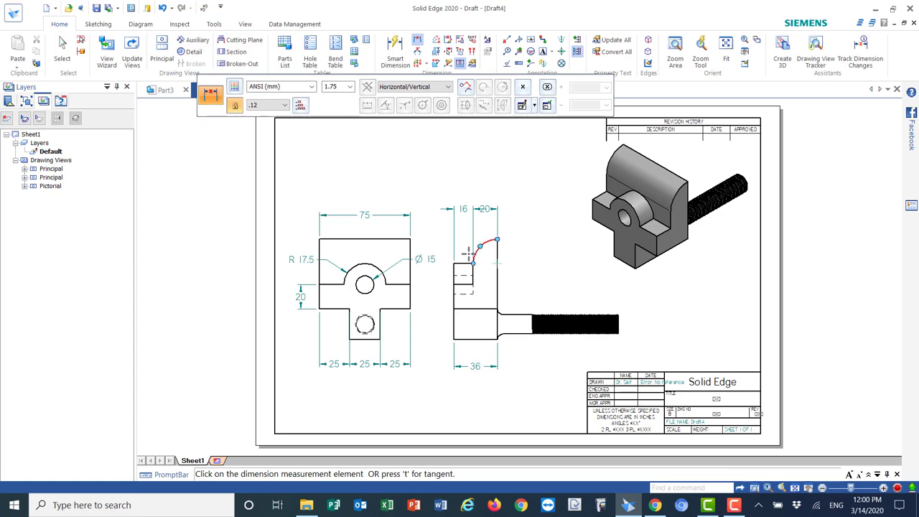
Step: Dimension the radius of the side view's rounded top edge, with the leader to the upper left of the arc
left_click(394, 52)
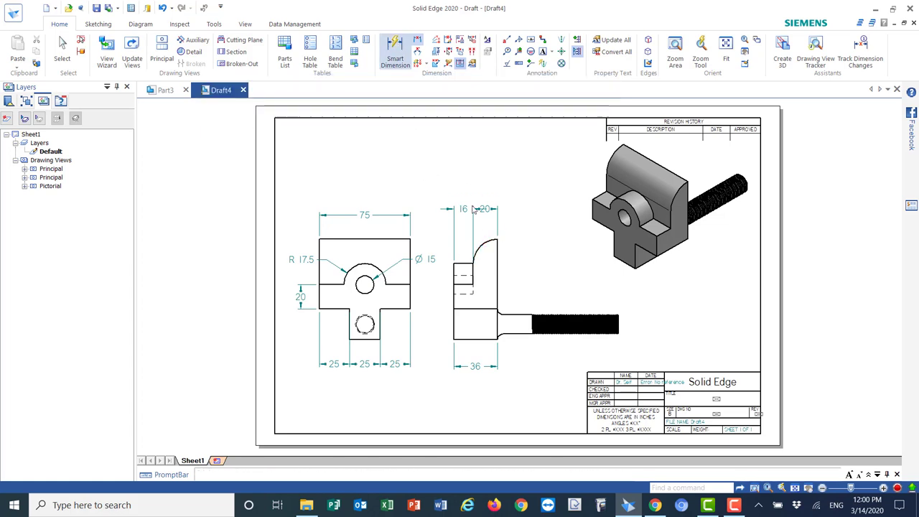
left_click(482, 245)
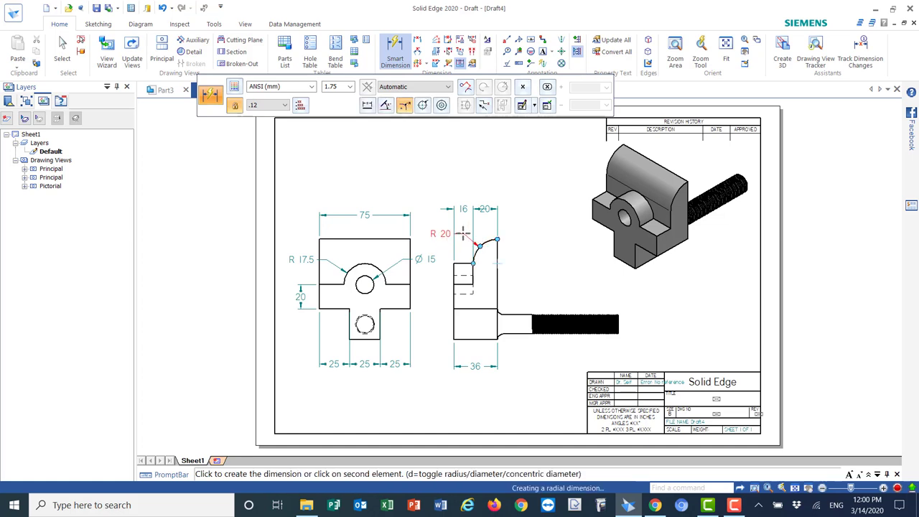
left_click(463, 231)
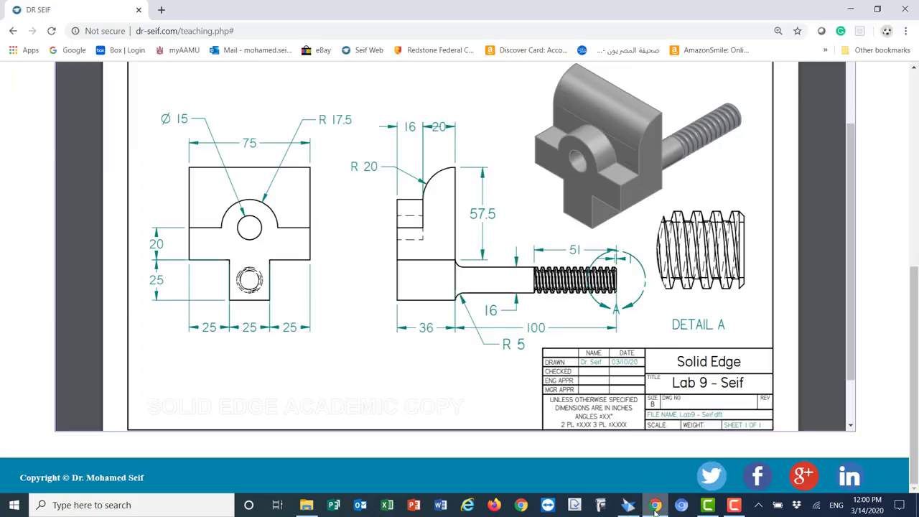
Step: Check the reference drawing in the browser and return to dimension the height of the side view's upper rear edge
left_click(655, 507)
left_click(628, 505)
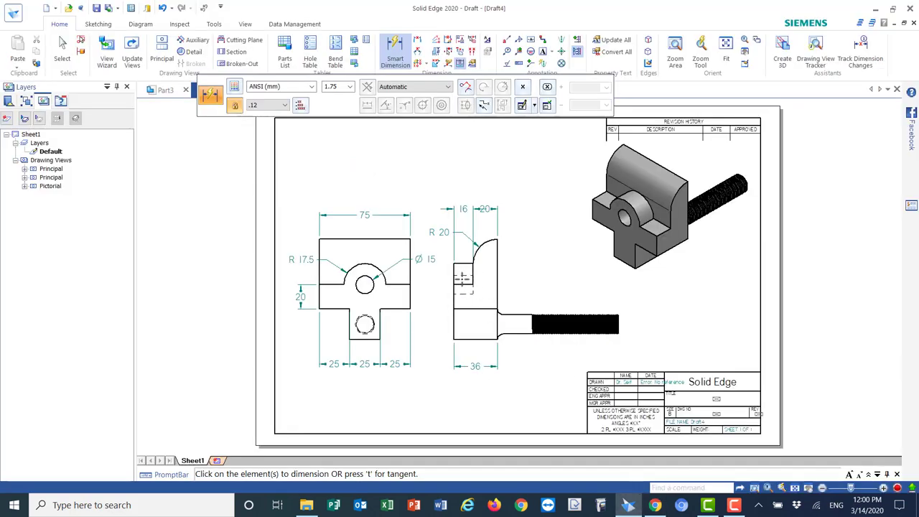
left_click(499, 263)
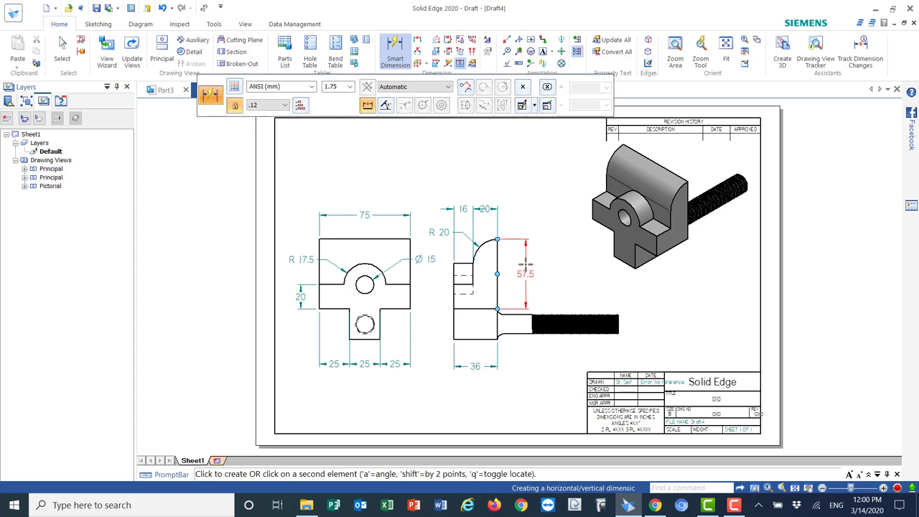
left_click(524, 264)
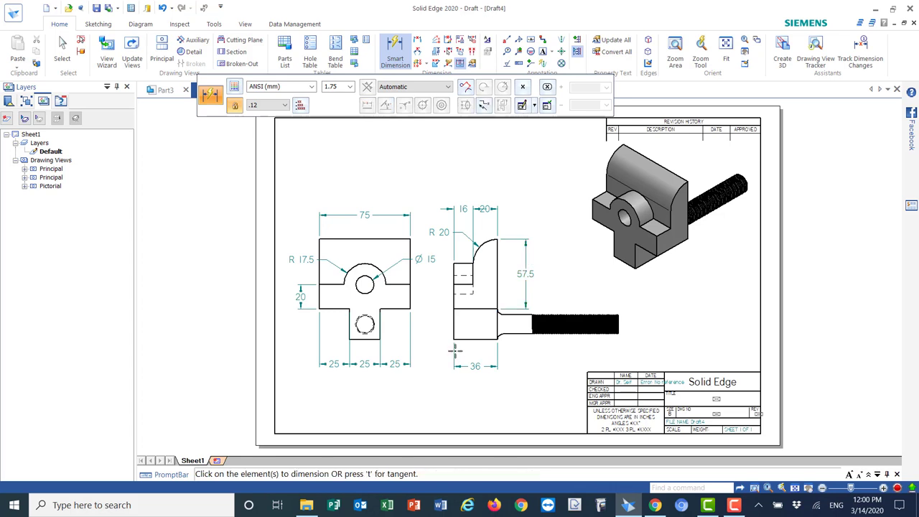
Step: Dimension the rod's full length in line with the base depth and its threaded length in a row above
left_click(419, 41)
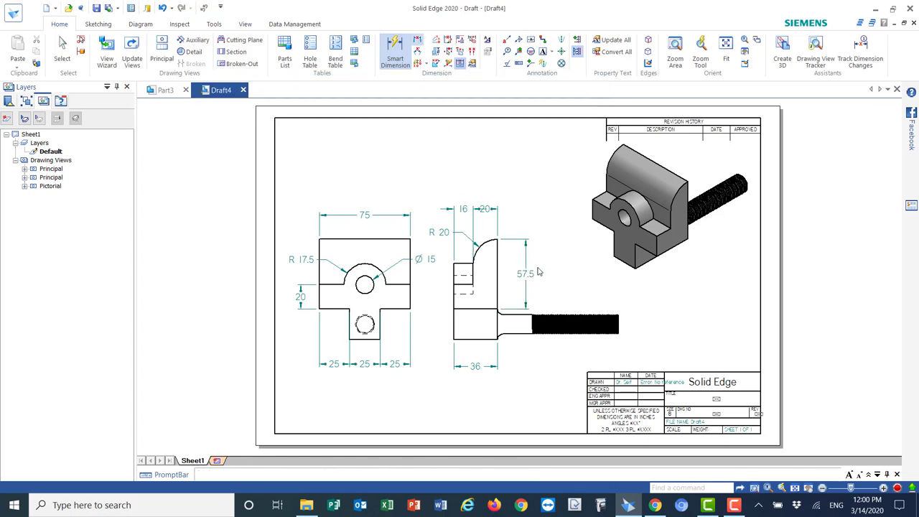
left_click(498, 321)
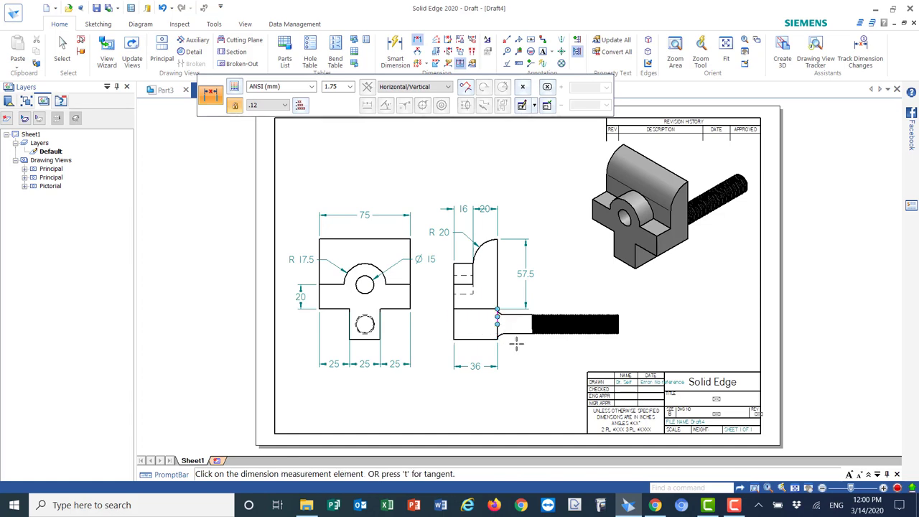
left_click(619, 323)
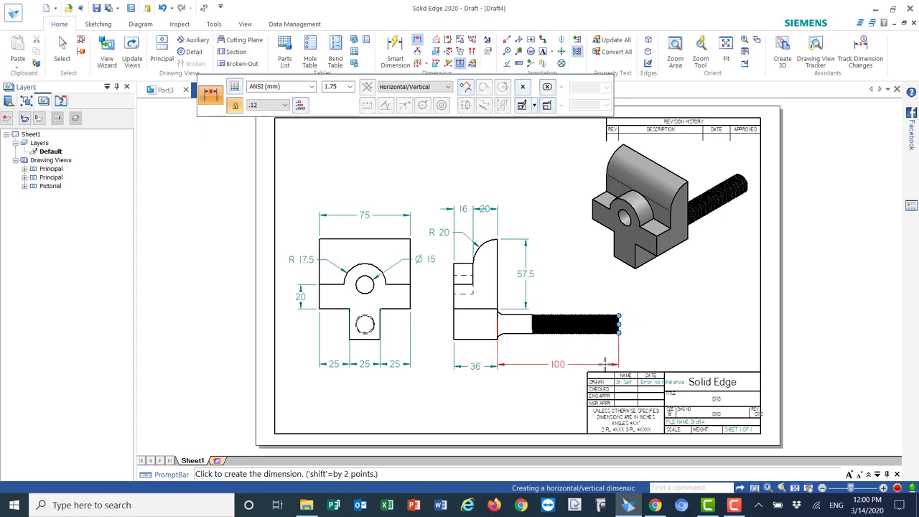
left_click(607, 366)
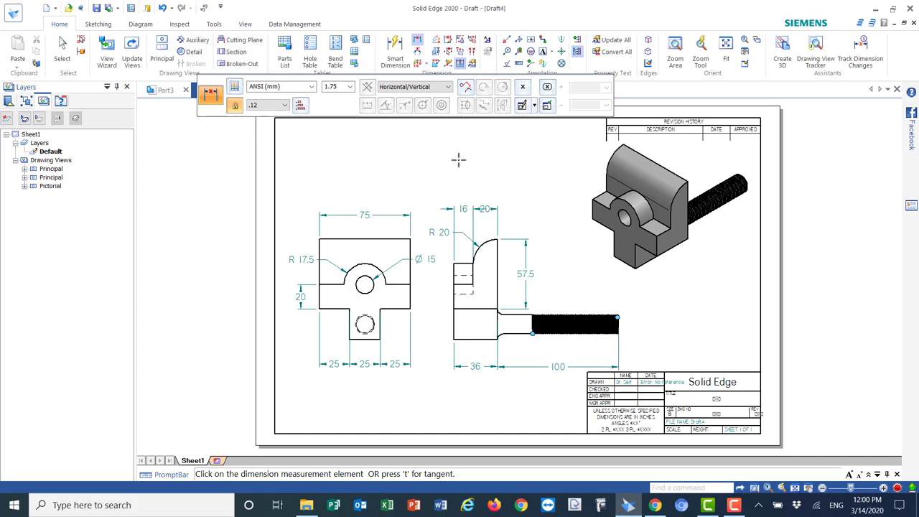
left_click(419, 41)
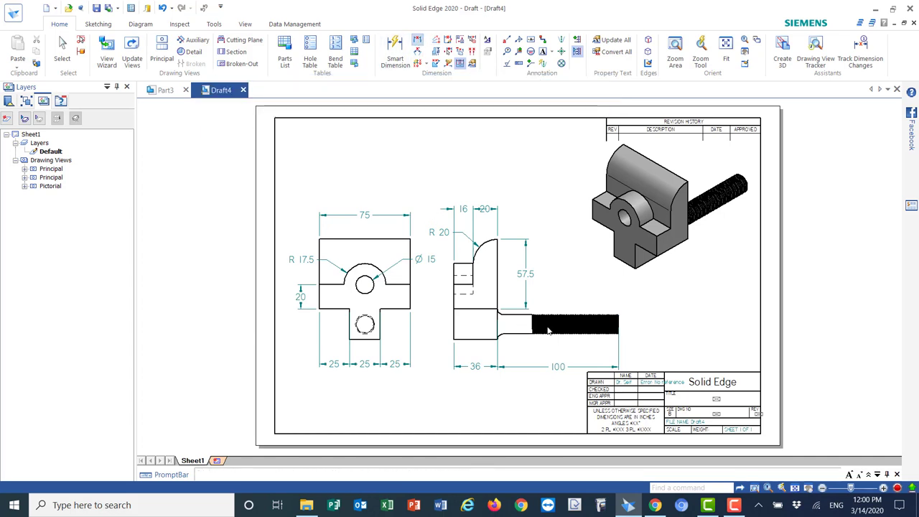
left_click(619, 321)
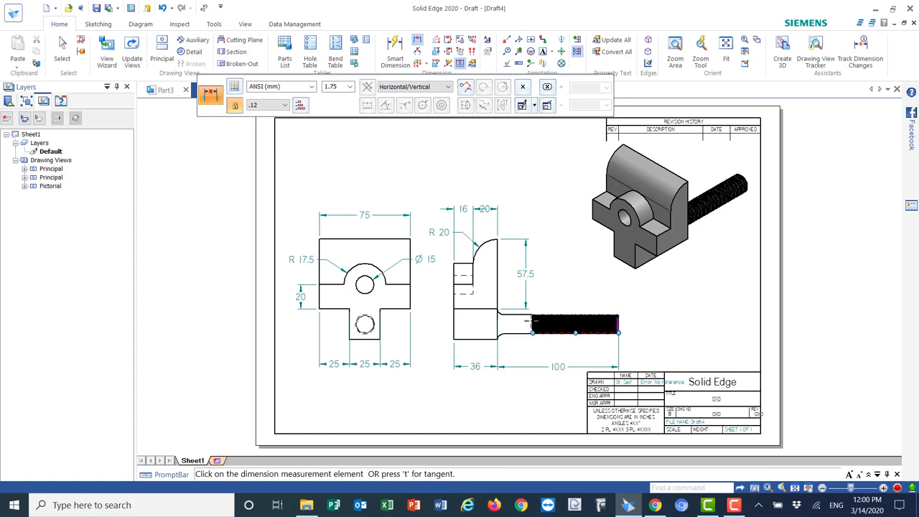
left_click(532, 321)
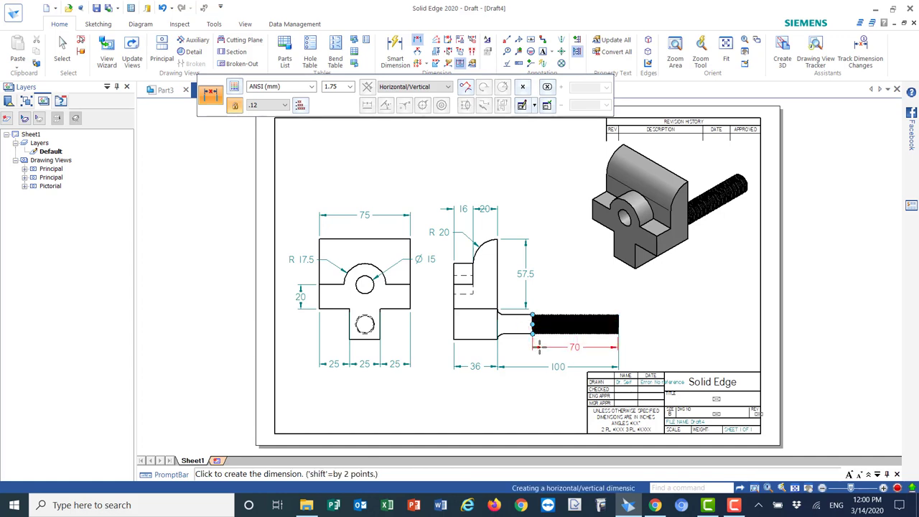
left_click(540, 349)
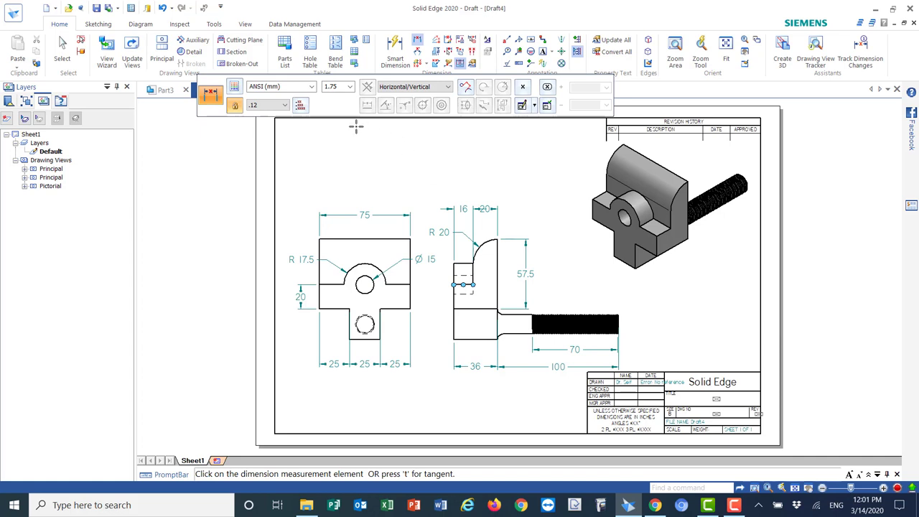
Step: Create a 2:1 circular detail view of the rod's threaded end below the pictorial view, and centre its caption beneath the thread
left_click(194, 53)
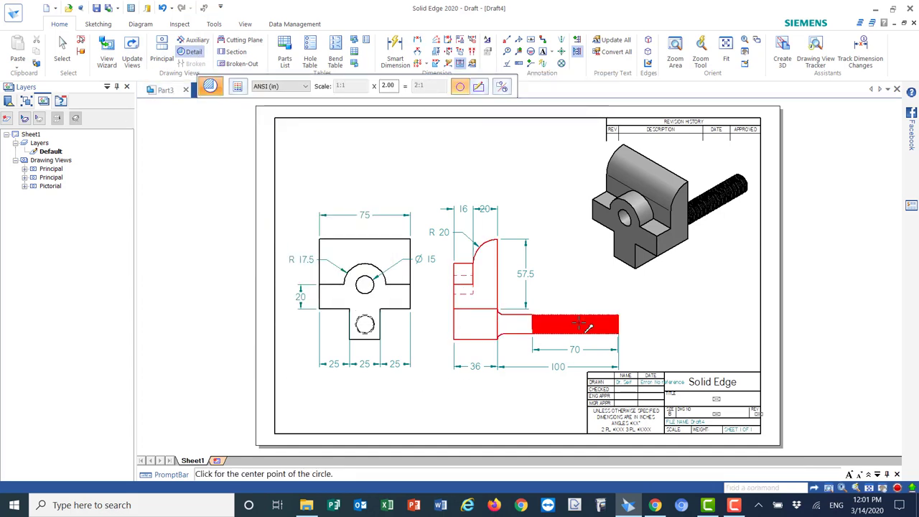
left_click(618, 325)
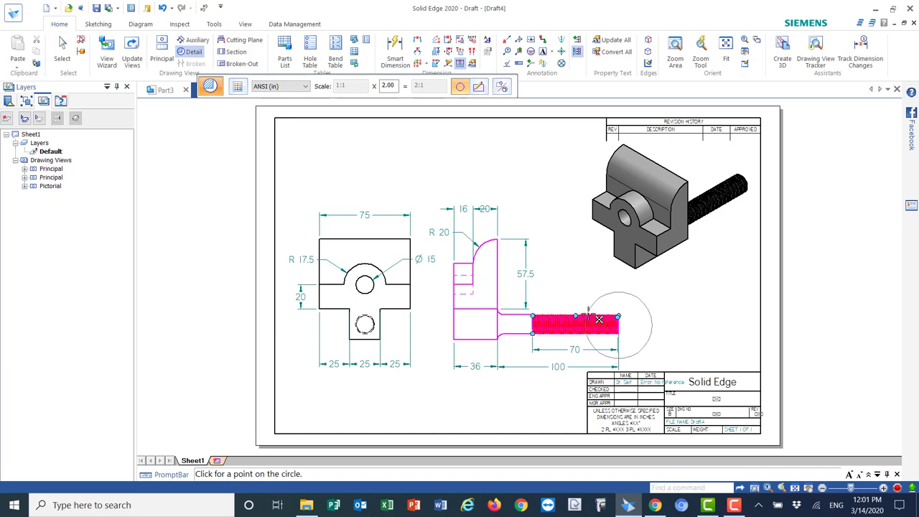
left_click(601, 319)
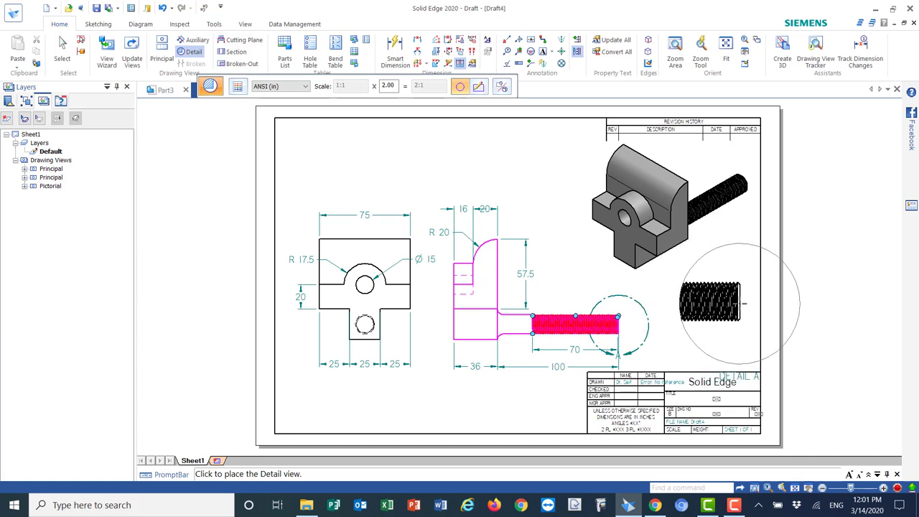
left_click(746, 306)
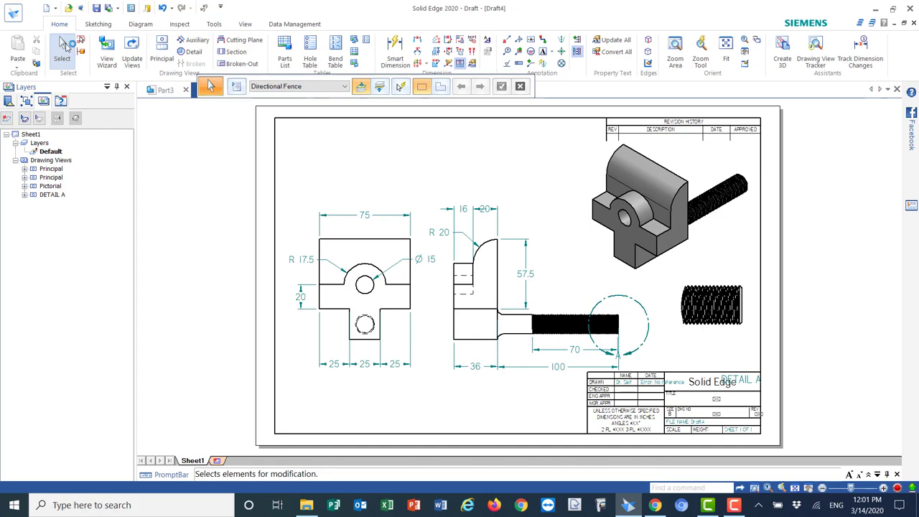
left_click_drag(743, 384, 712, 339)
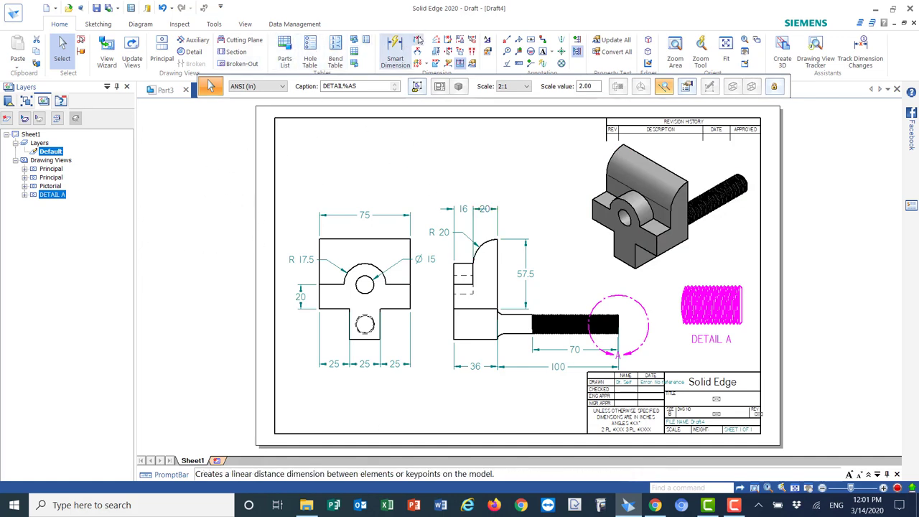
Step: Dimension the narrow unthreaded width at the rod's end, above the detail view
left_click(418, 39)
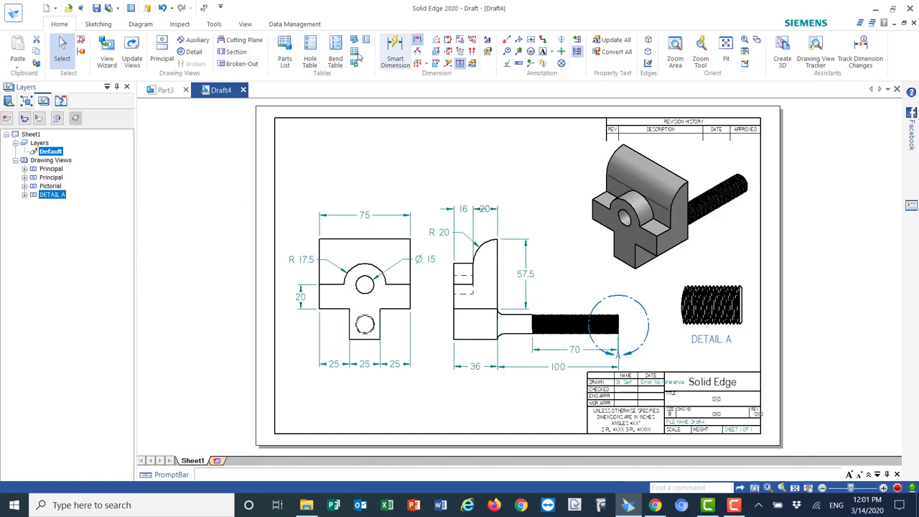
left_click(744, 295)
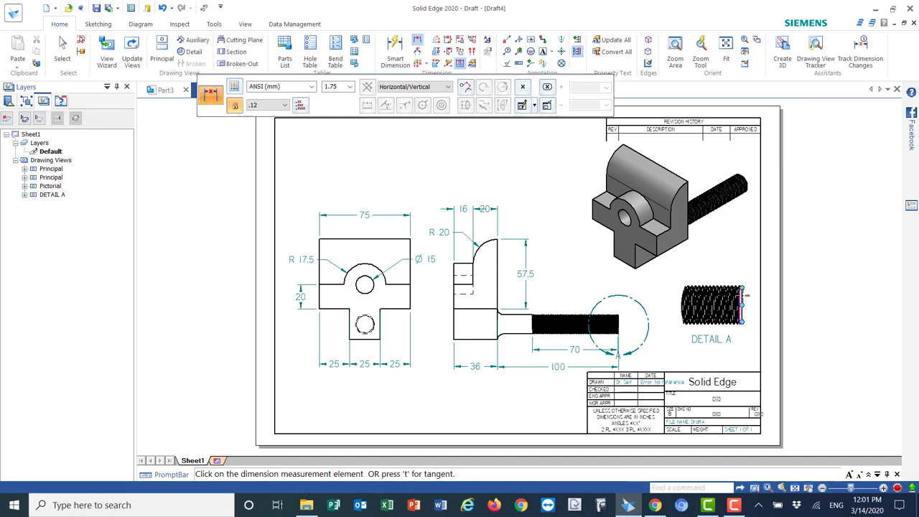
left_click(743, 295)
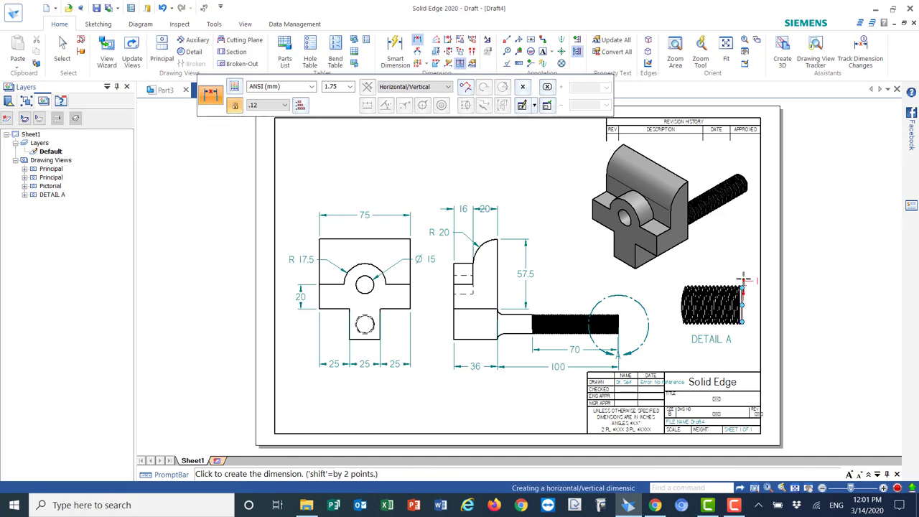
left_click(729, 266)
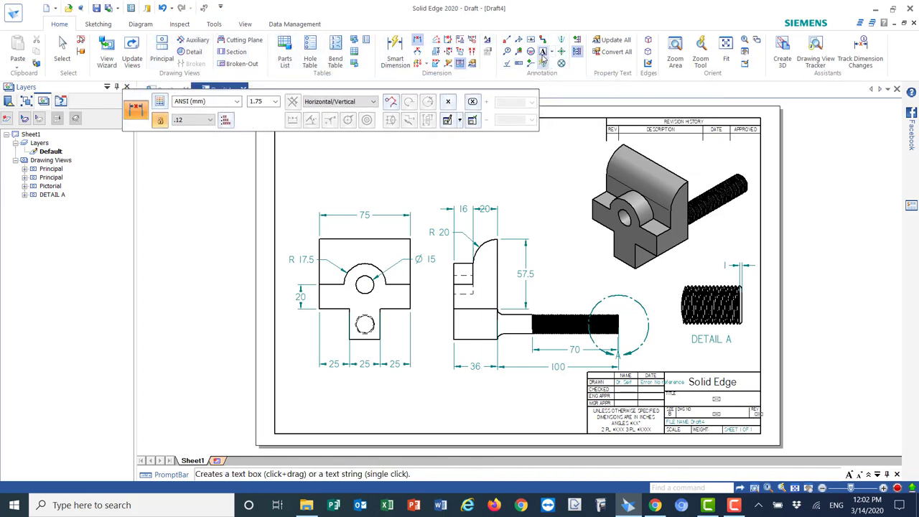
Step: Add a bold text note outside the sheet border at text scale 2.00, reading "Lab 9 -" followed by the author's surname
left_click(553, 53)
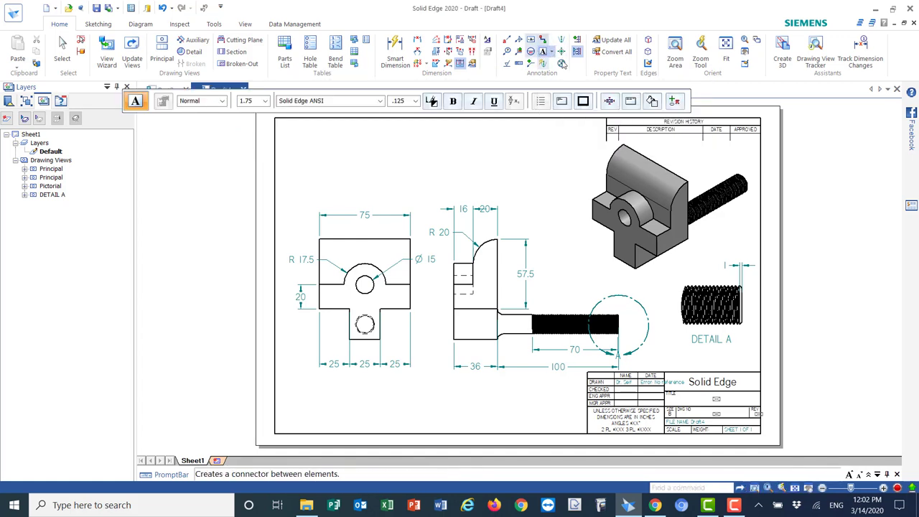
left_click(266, 102)
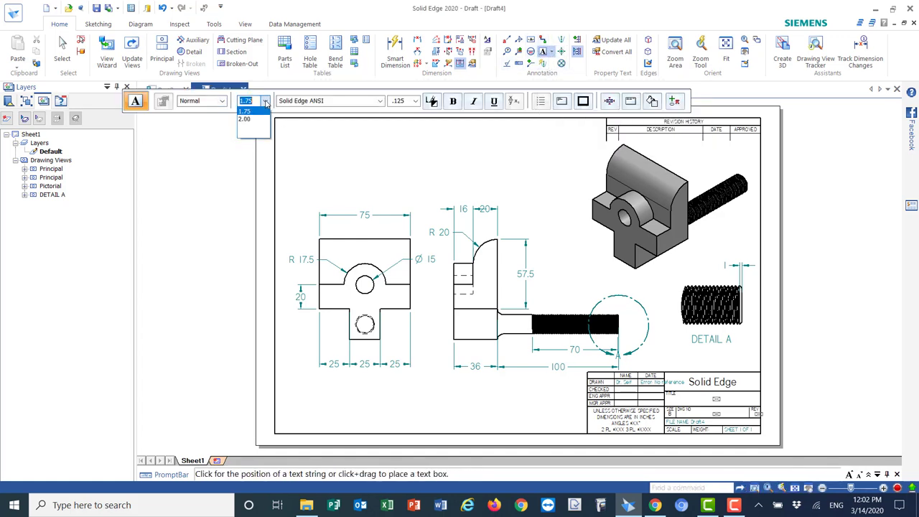
left_click(246, 118)
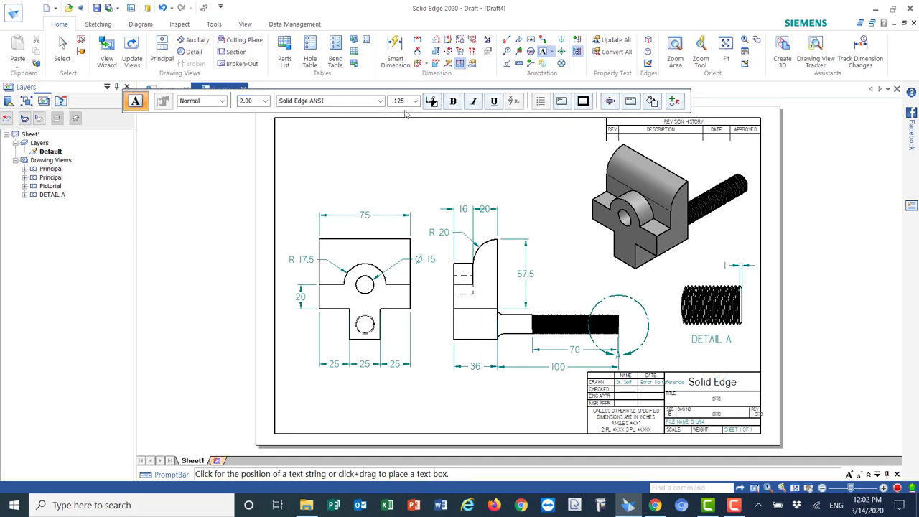
left_click(453, 104)
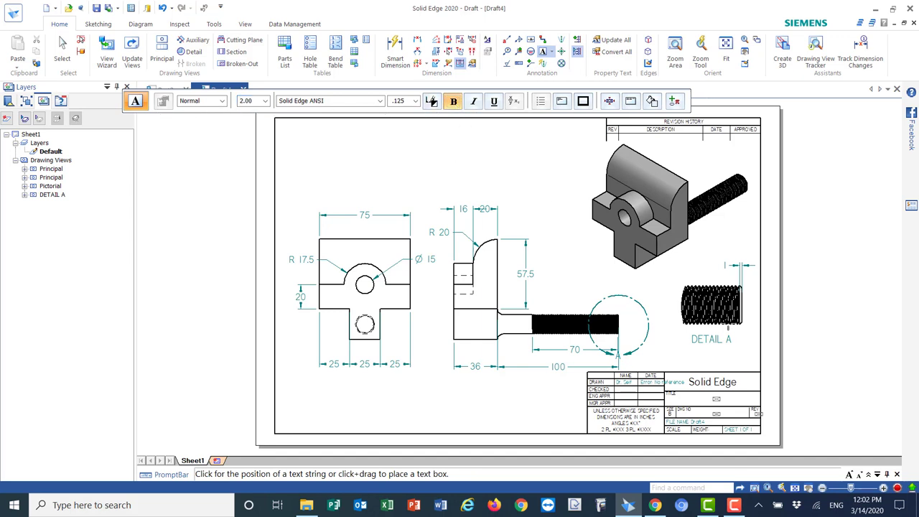
left_click(797, 247)
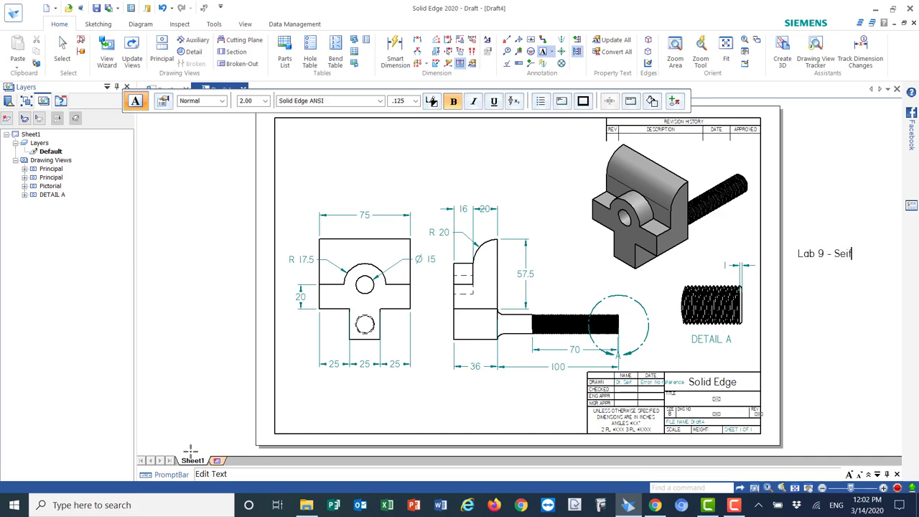
Step: Move the lab title note into the TITLE field of the title block and deselect it
left_click(62, 49)
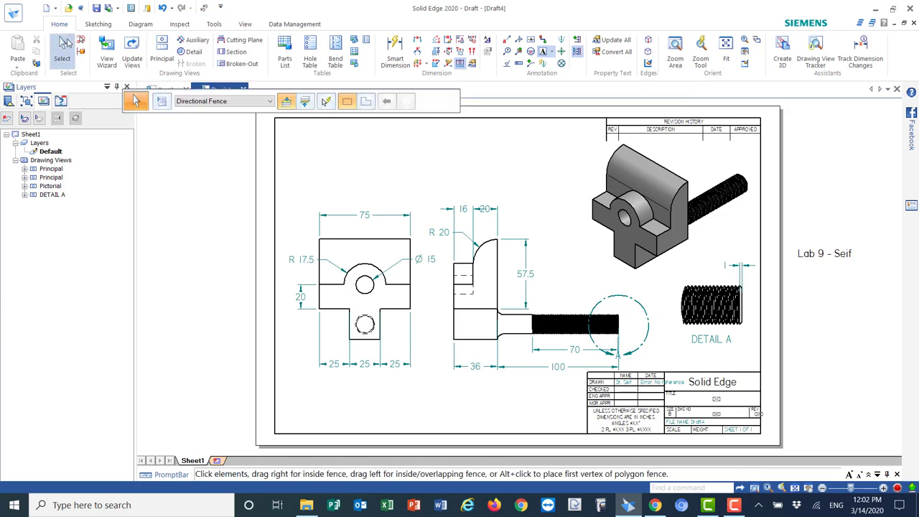
left_click(820, 255)
left_click_drag(820, 255, 711, 392)
left_click(832, 391)
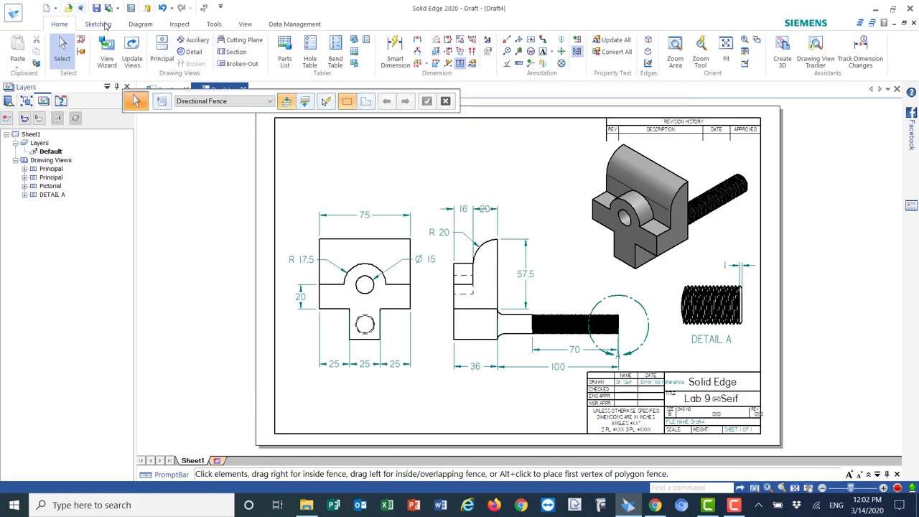
left_click(10, 14)
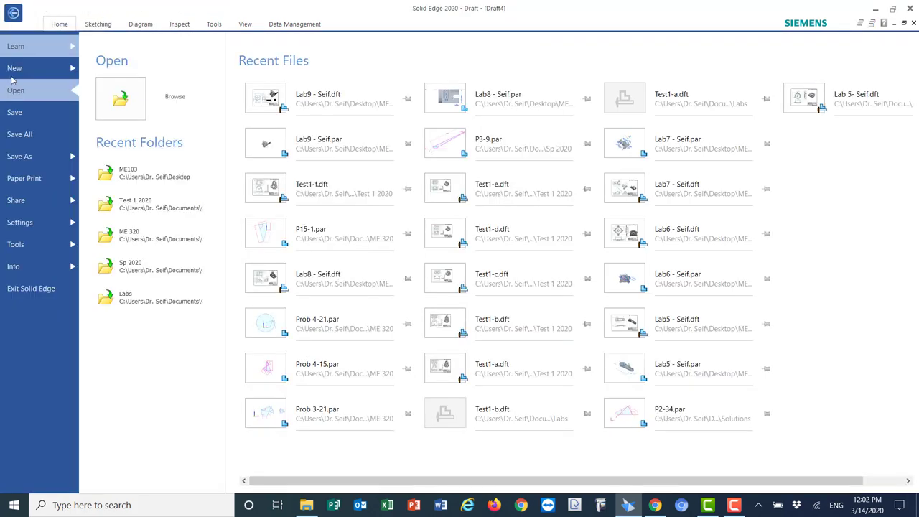
left_click(14, 158)
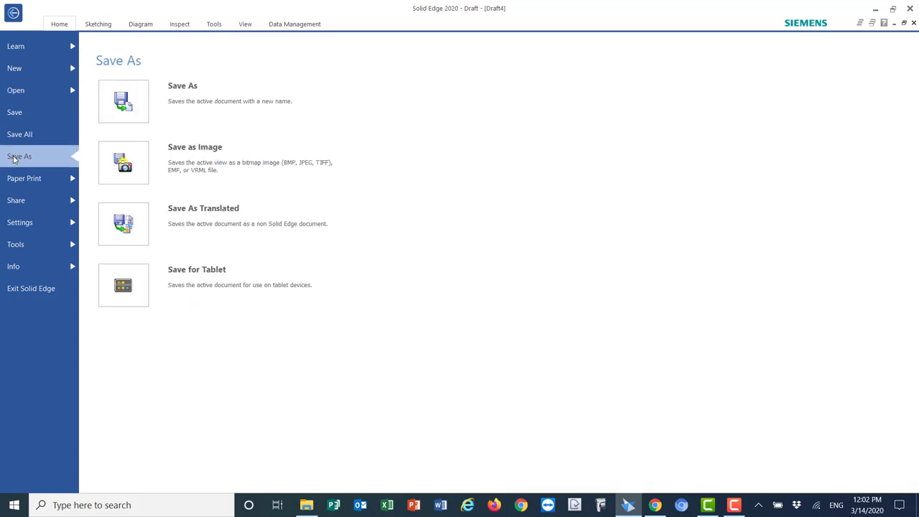
left_click(182, 94)
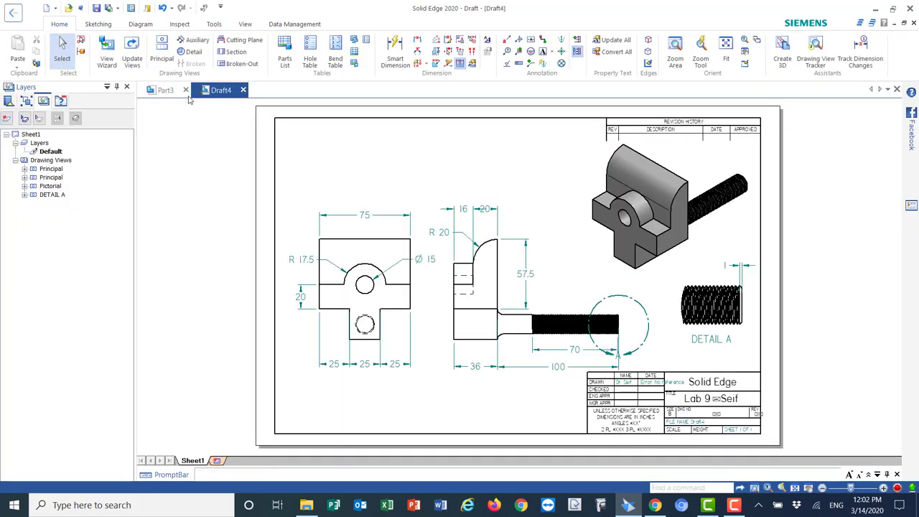
left_click(138, 188)
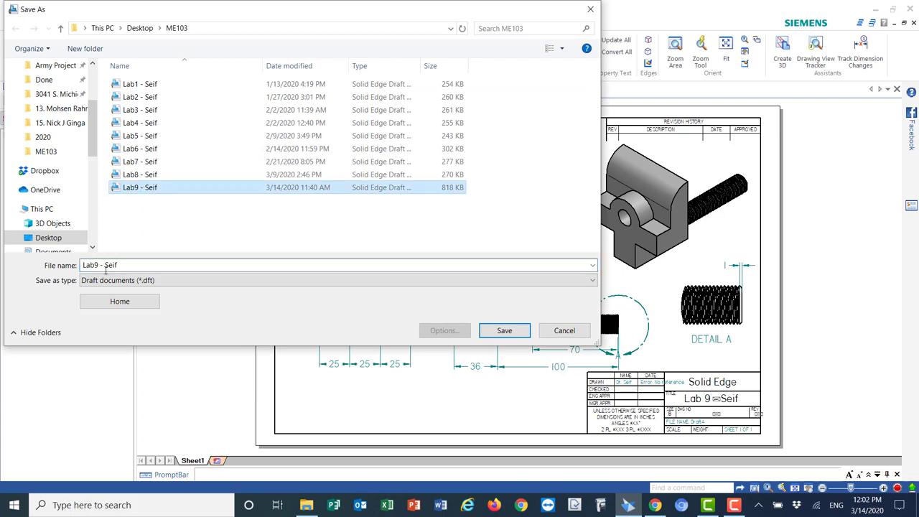
left_click(128, 260)
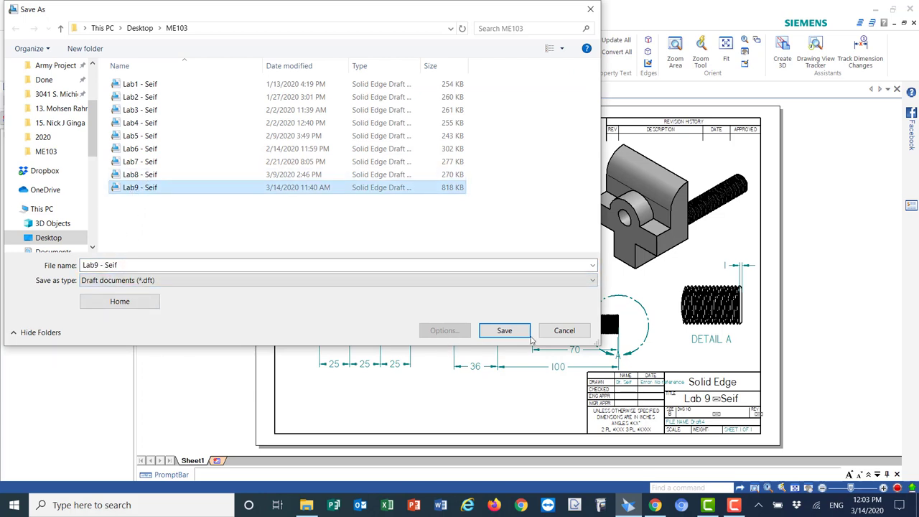
left_click(564, 329)
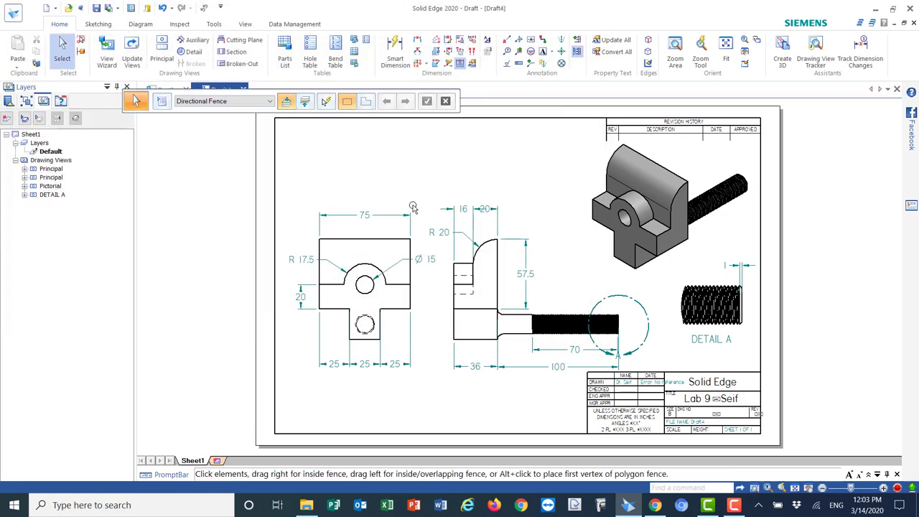